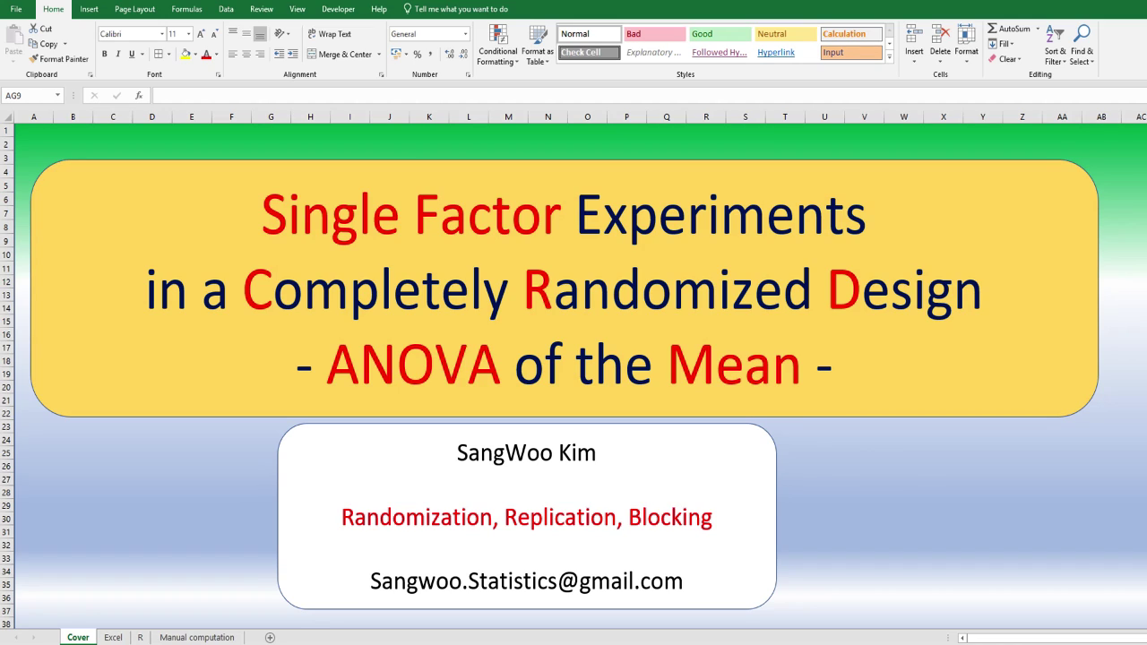
Switch from the Cover sheet to the Excel sheet with the treatment data.
key(ctrl+Page_Down)
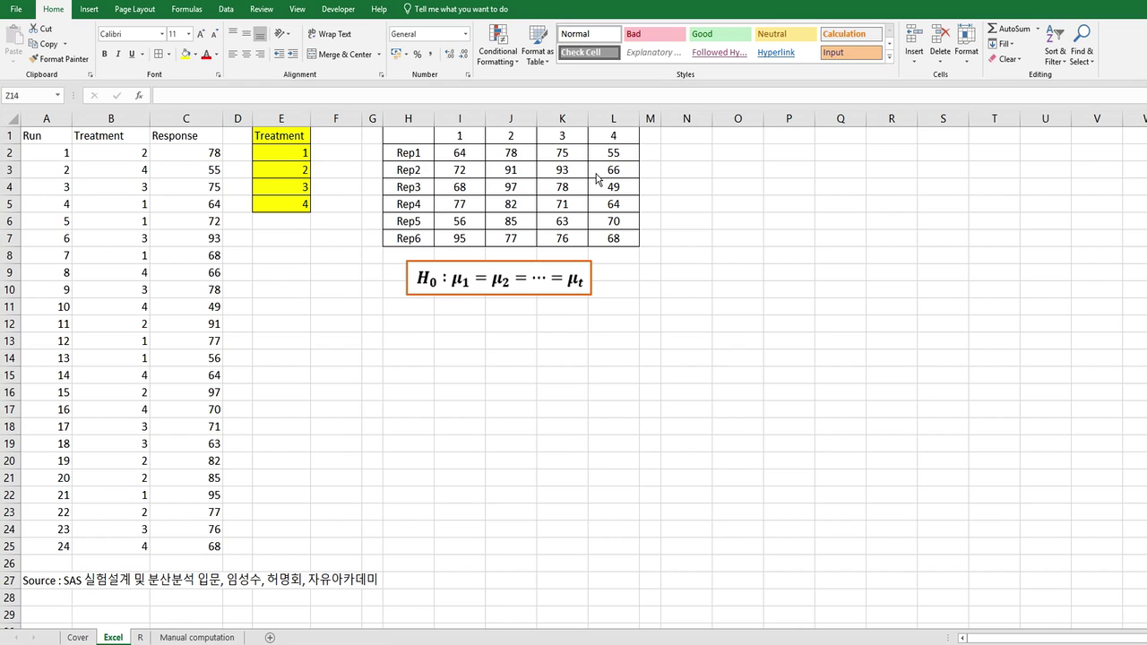
Choose Anova: Single Factor from the Data Analysis tools.
click(227, 11)
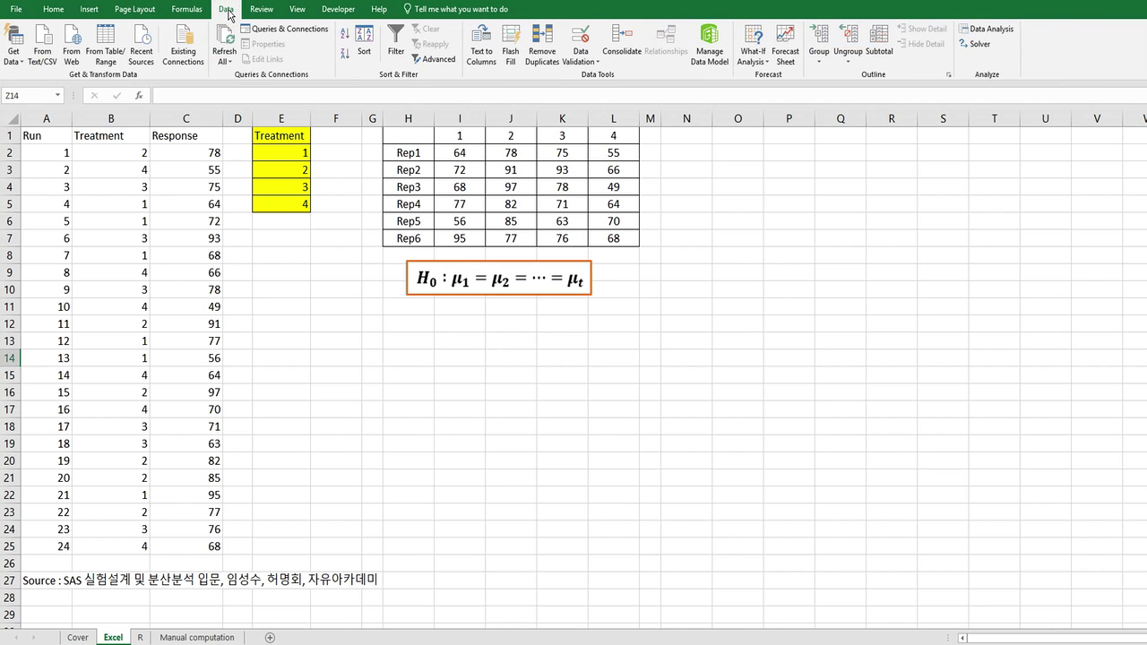
click(983, 30)
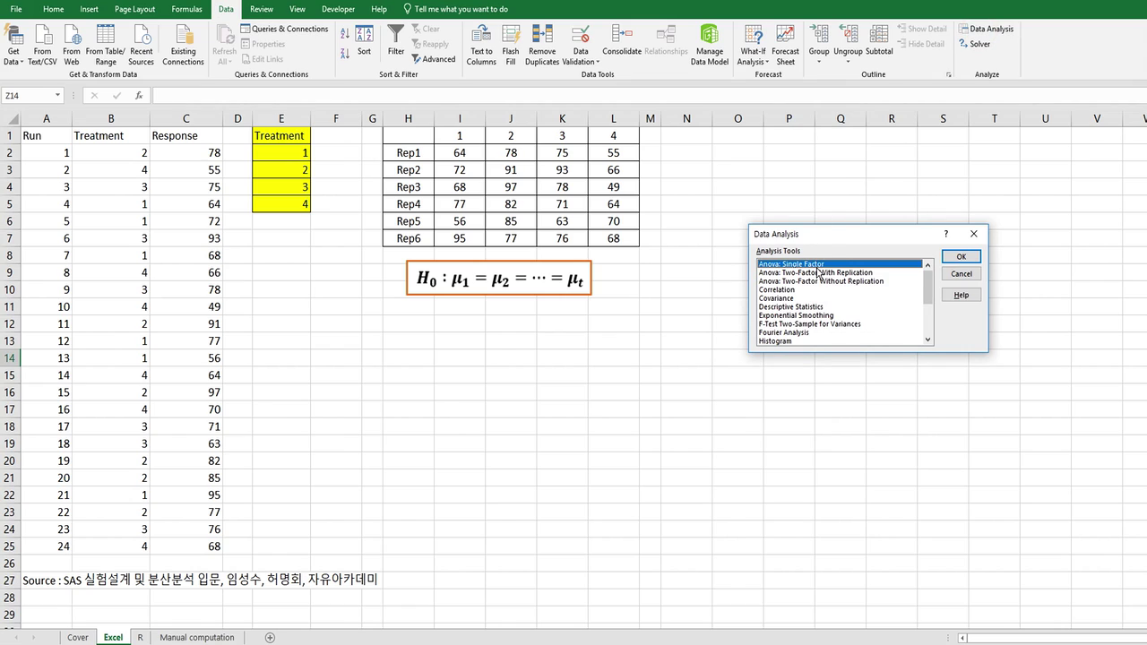
click(818, 298)
click(815, 265)
click(960, 256)
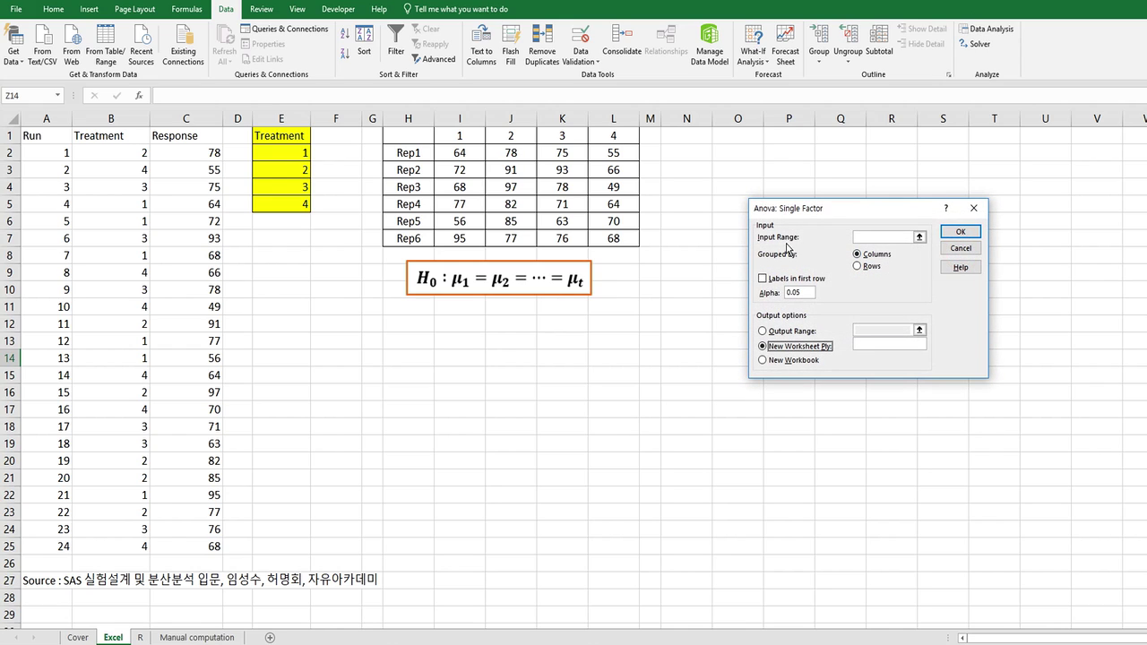
Run it on input range I1:L7 with labels in the first row, outputting at N1.
click(919, 236)
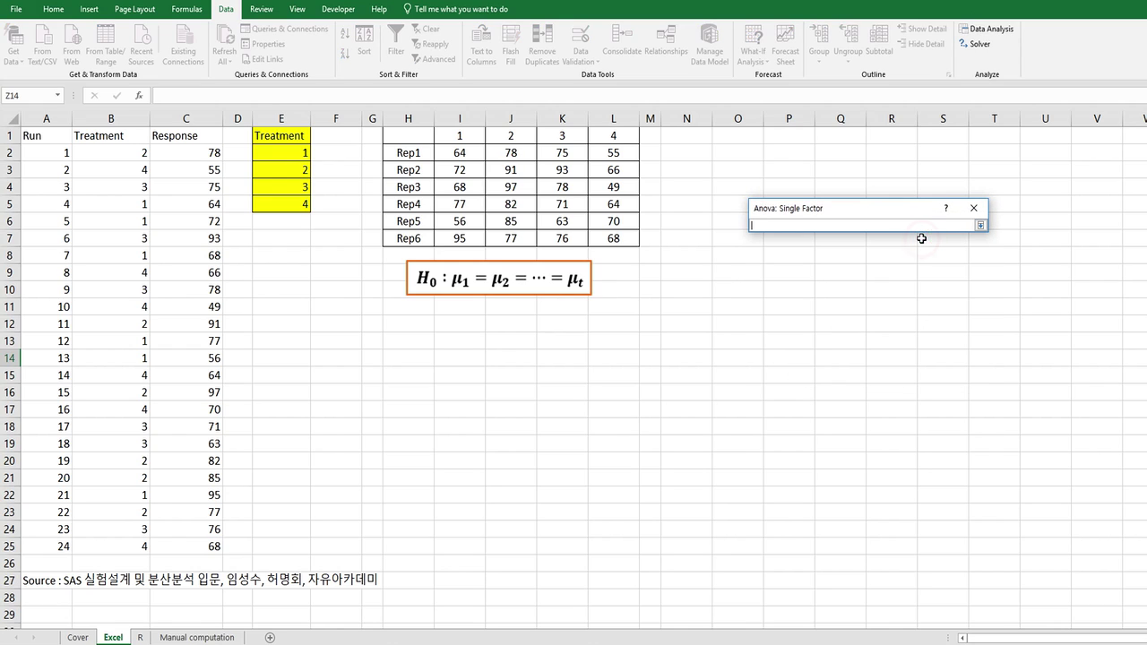
drag(457, 141, 606, 235)
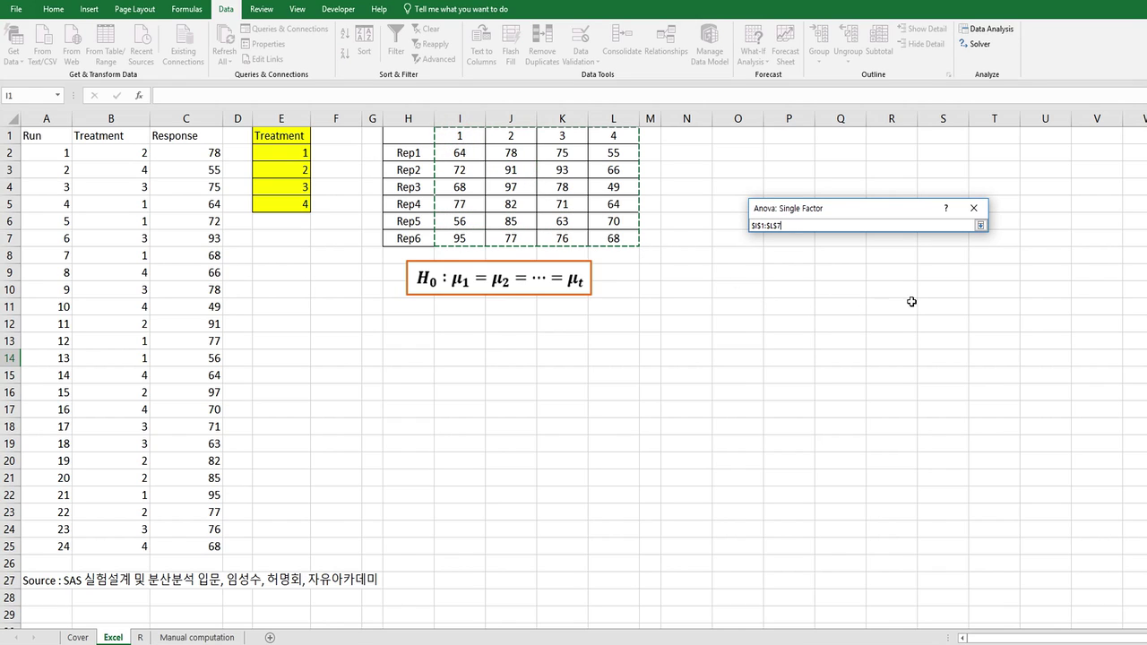
click(980, 225)
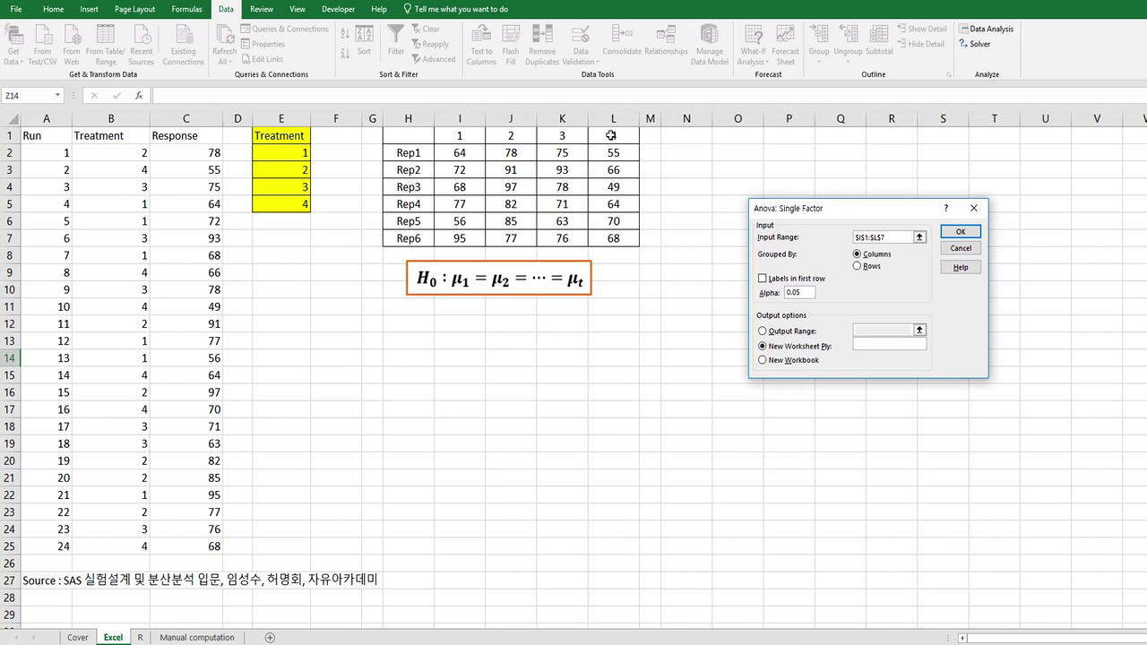
click(763, 279)
click(803, 331)
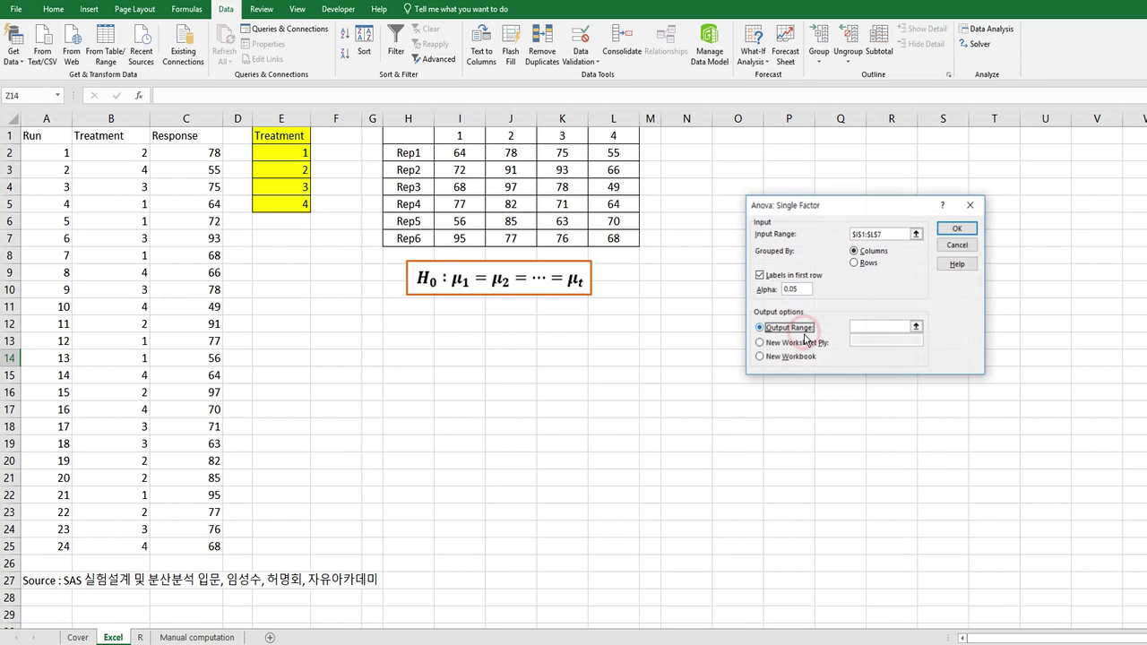
click(915, 326)
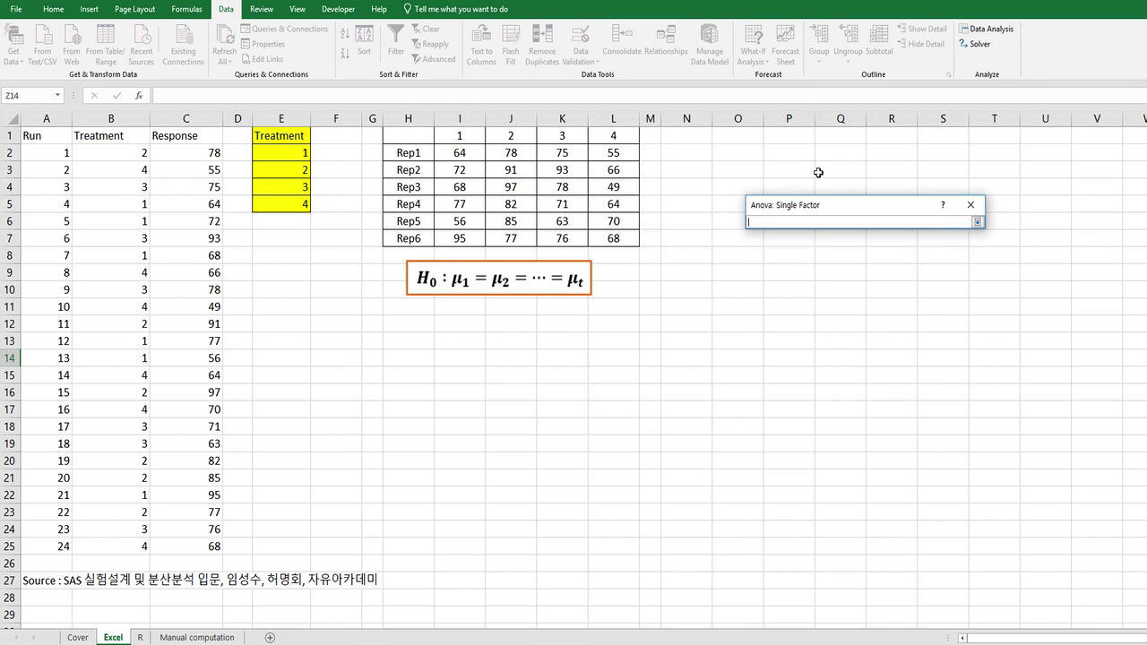
click(700, 140)
click(977, 221)
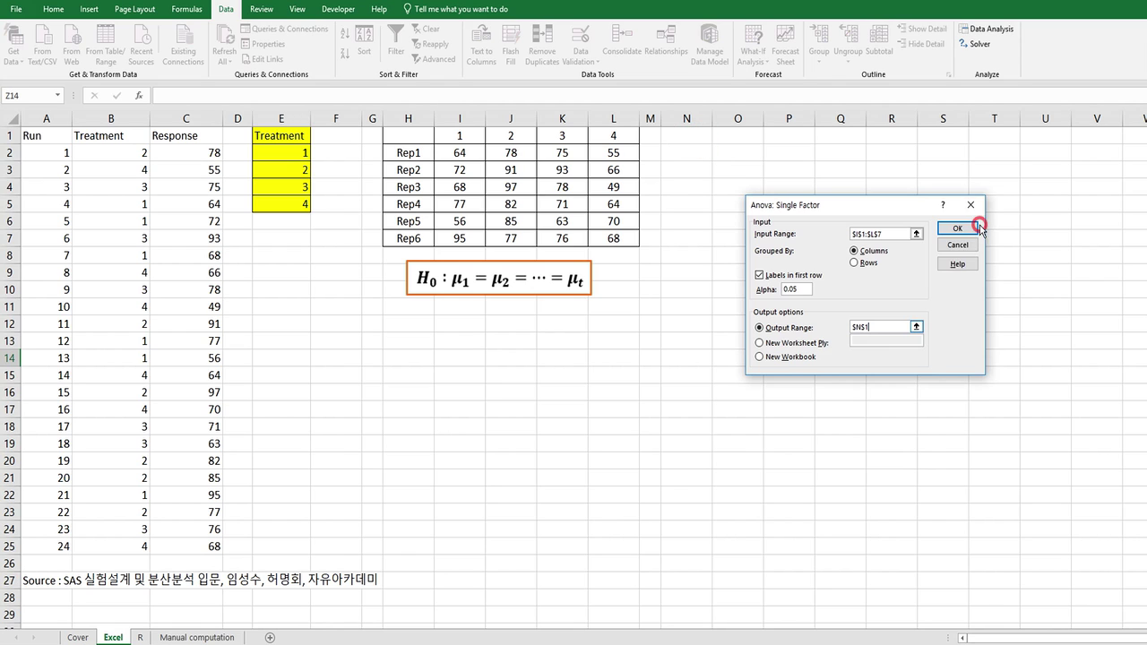
click(977, 228)
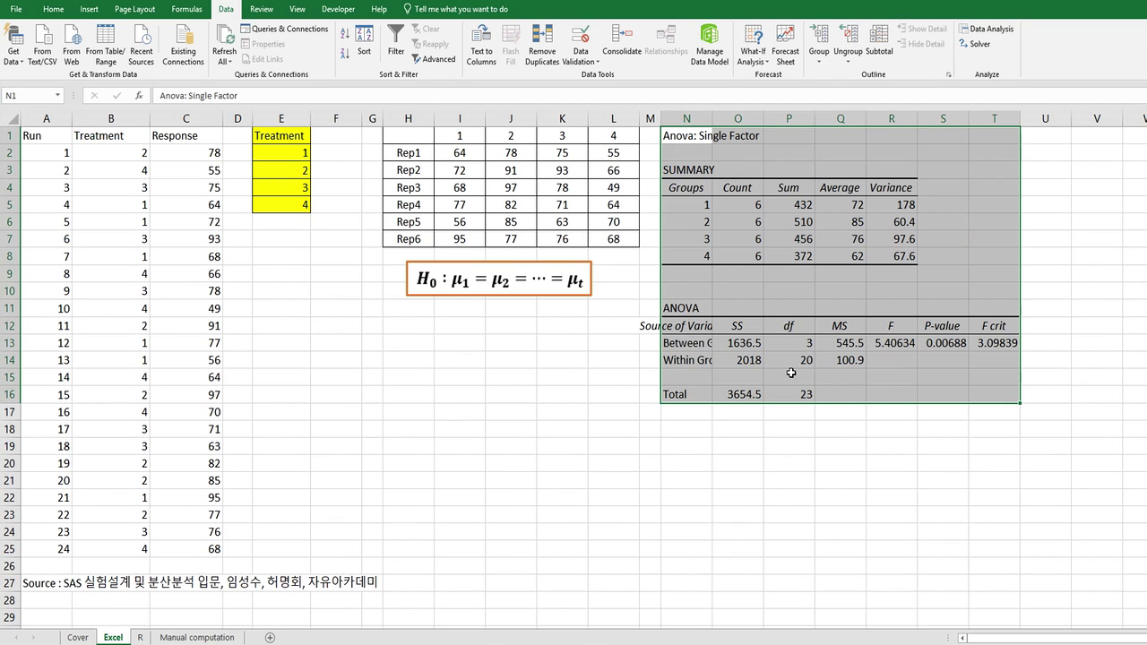
AutoFit columns N through T, then narrow them slightly.
click(792, 373)
drag(686, 118, 981, 128)
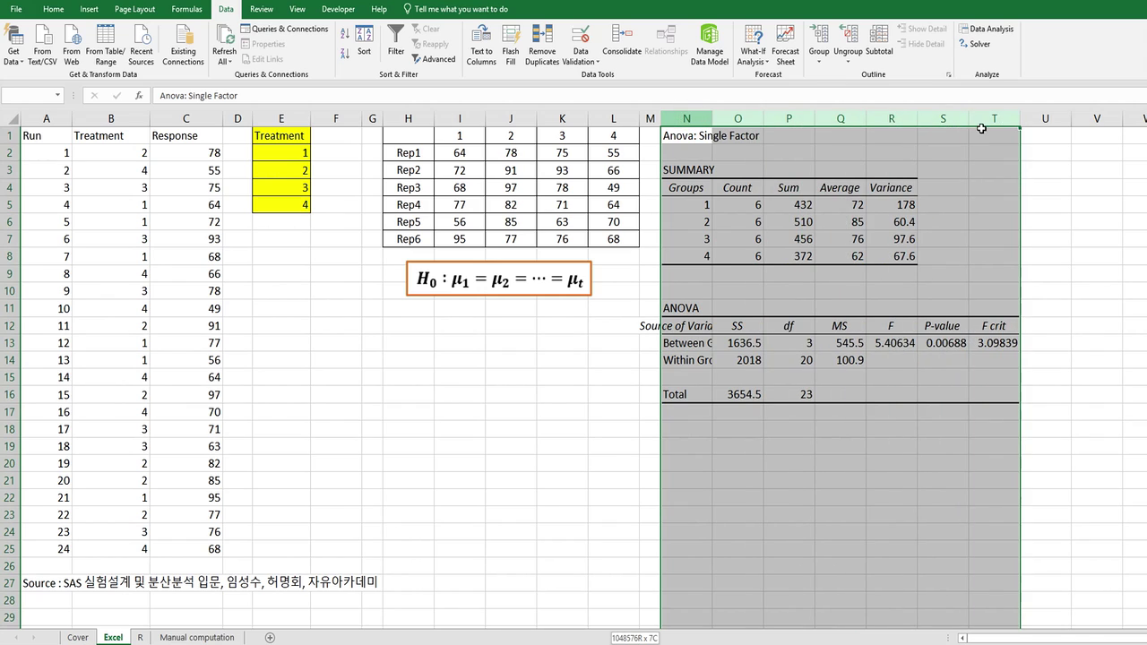
double_click(968, 118)
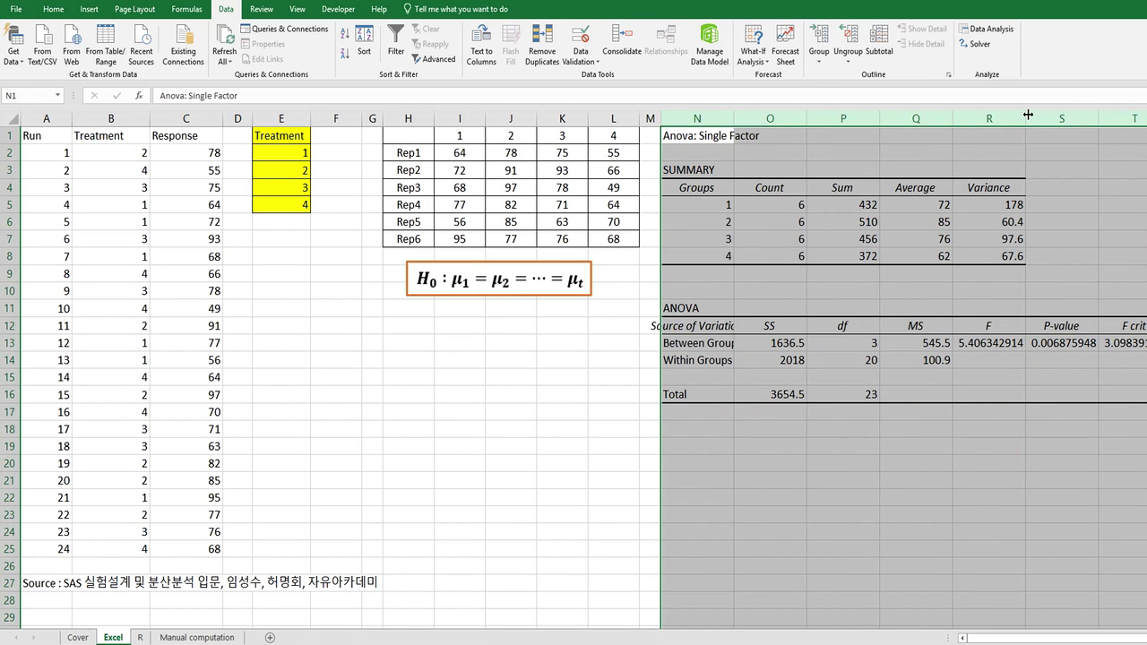
drag(1027, 115, 926, 116)
click(952, 481)
Fill the P-value cell S13 with yellow and go to the R sheet.
click(961, 342)
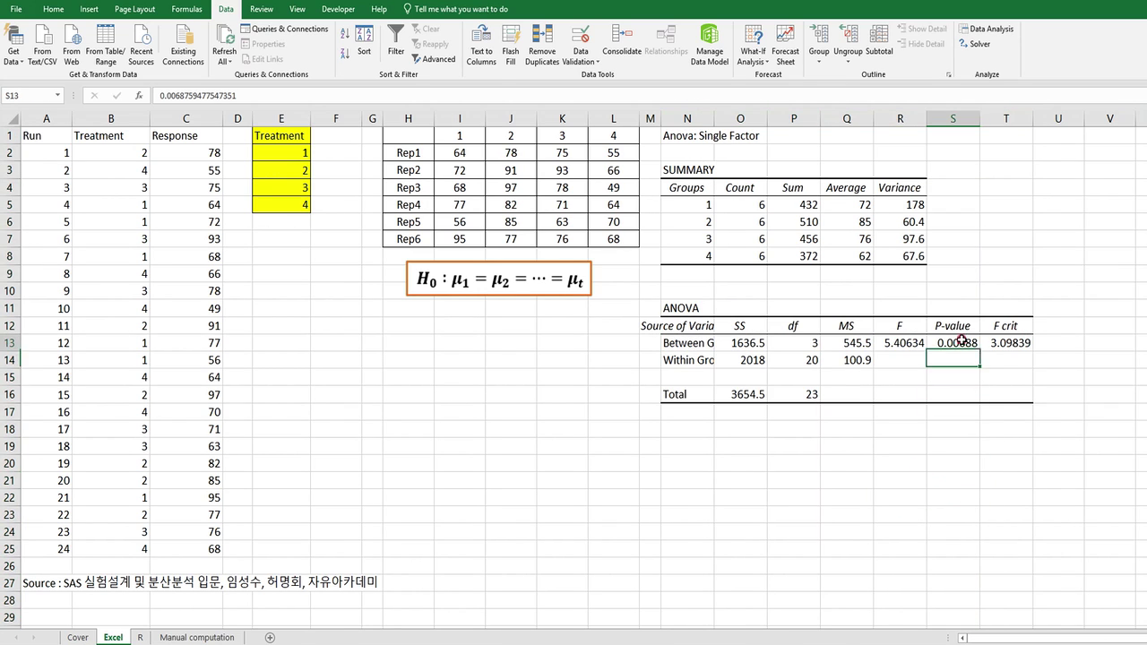
click(53, 9)
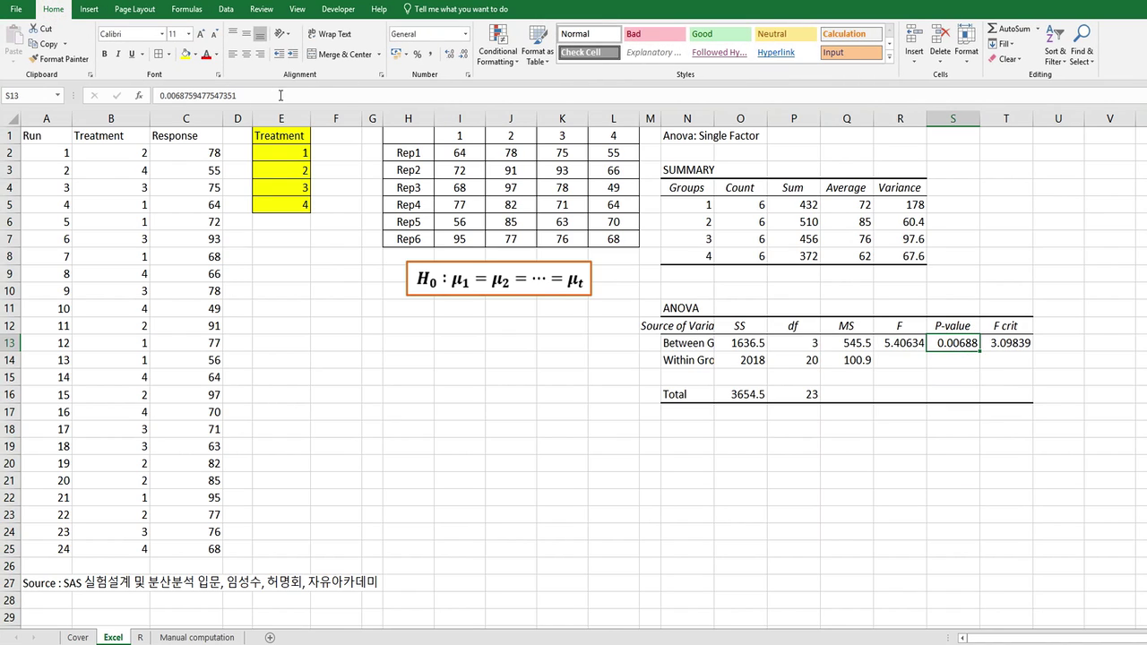
click(186, 54)
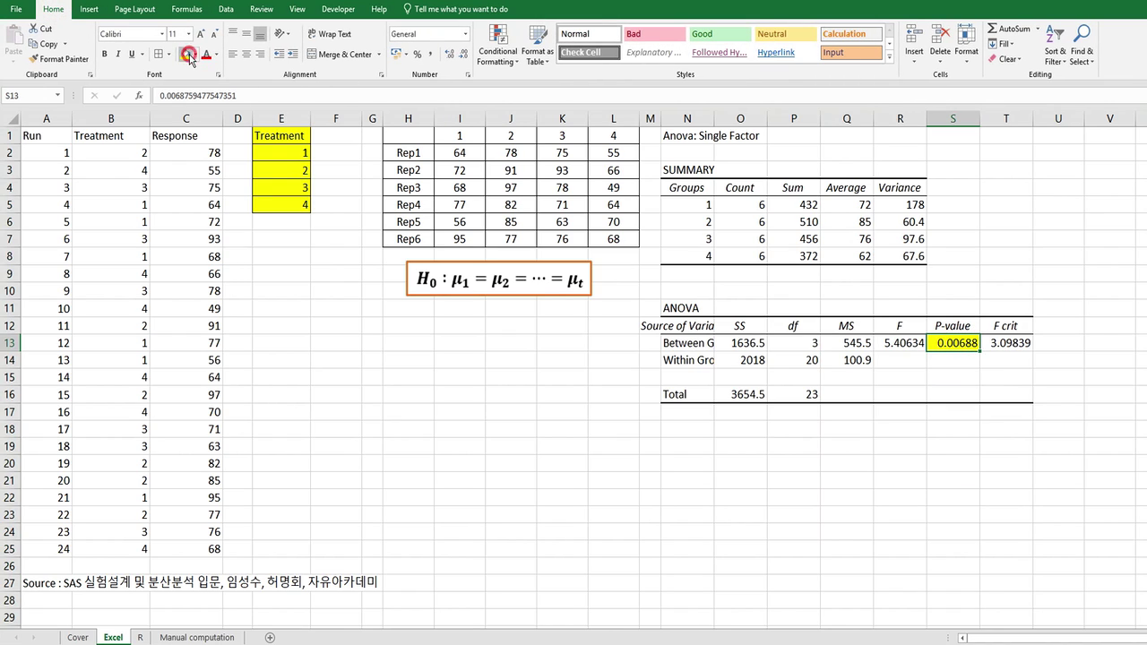
click(957, 376)
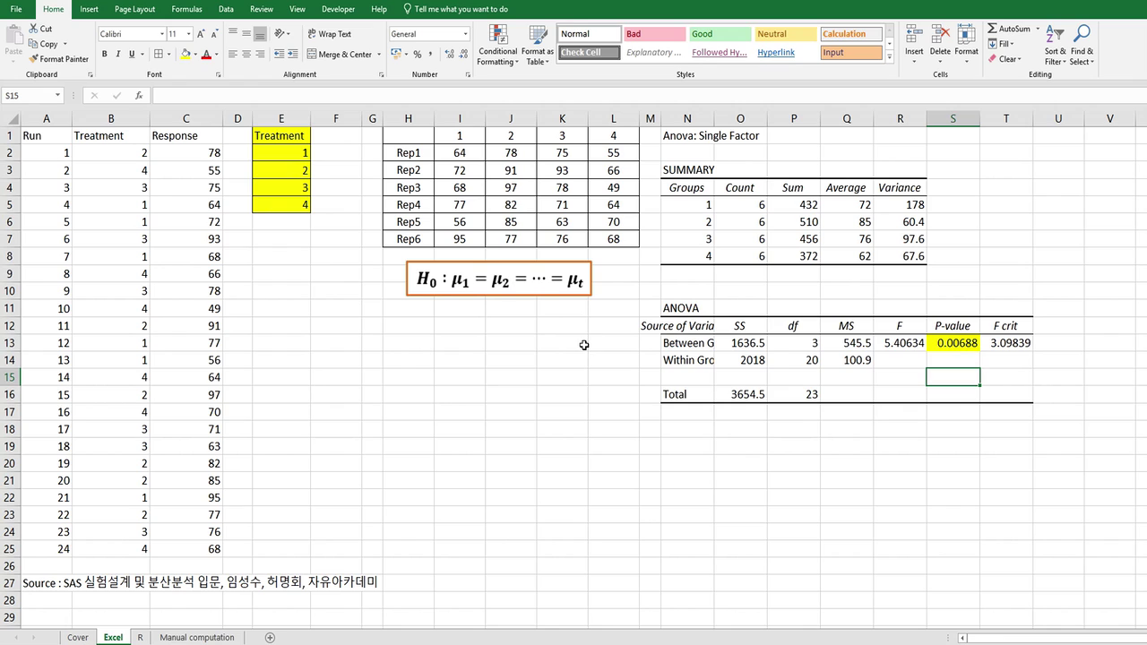
click(139, 637)
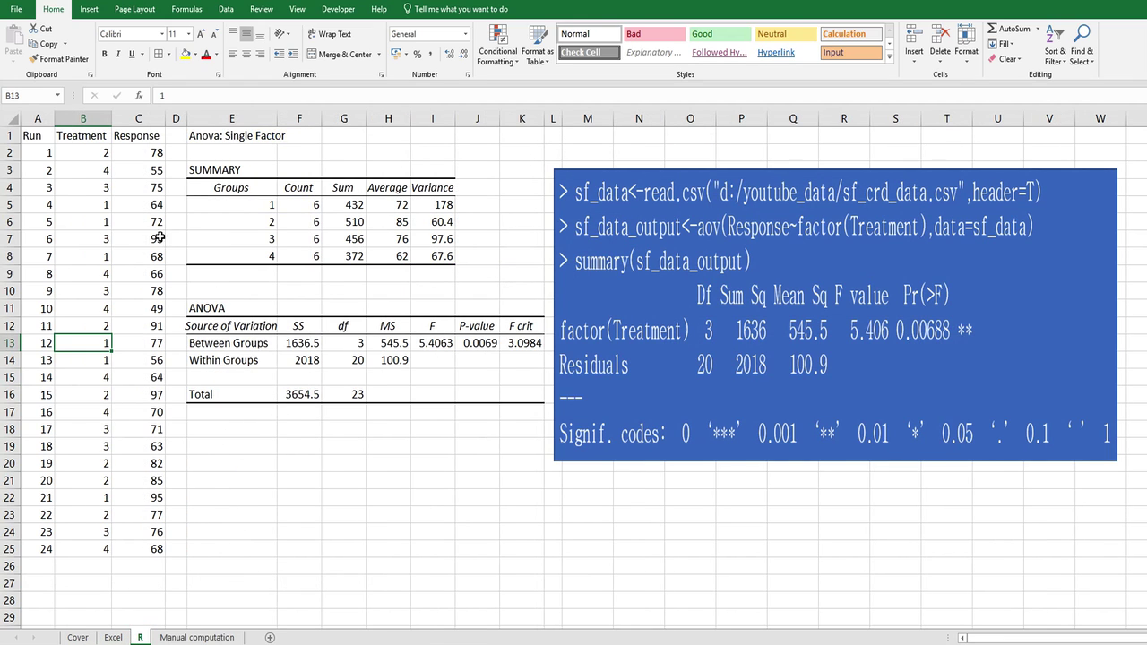
Select the R sheet's Run, Treatment and Response data, then move to the Manual computation sheet.
drag(33, 140, 148, 545)
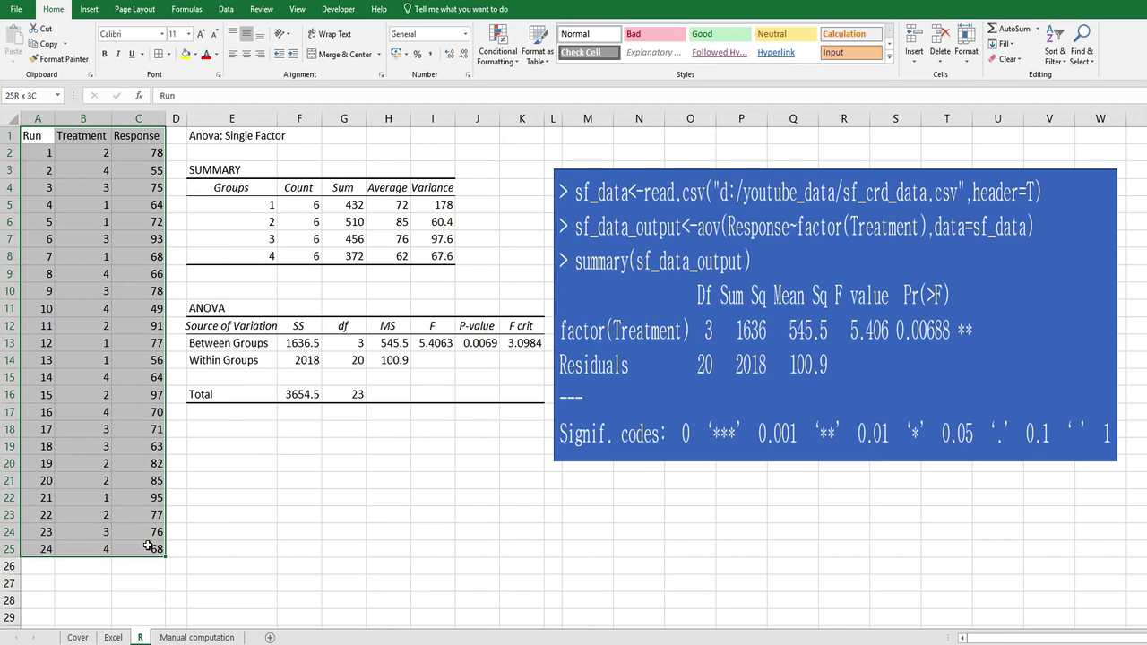
click(237, 497)
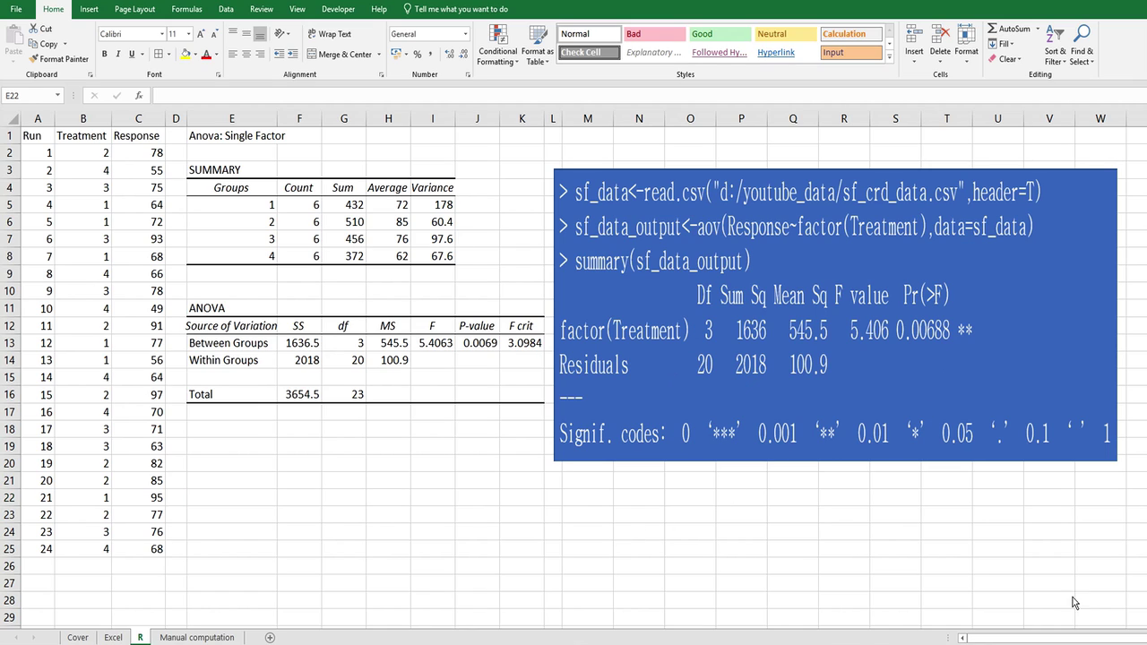
key(ctrl+Page_Down)
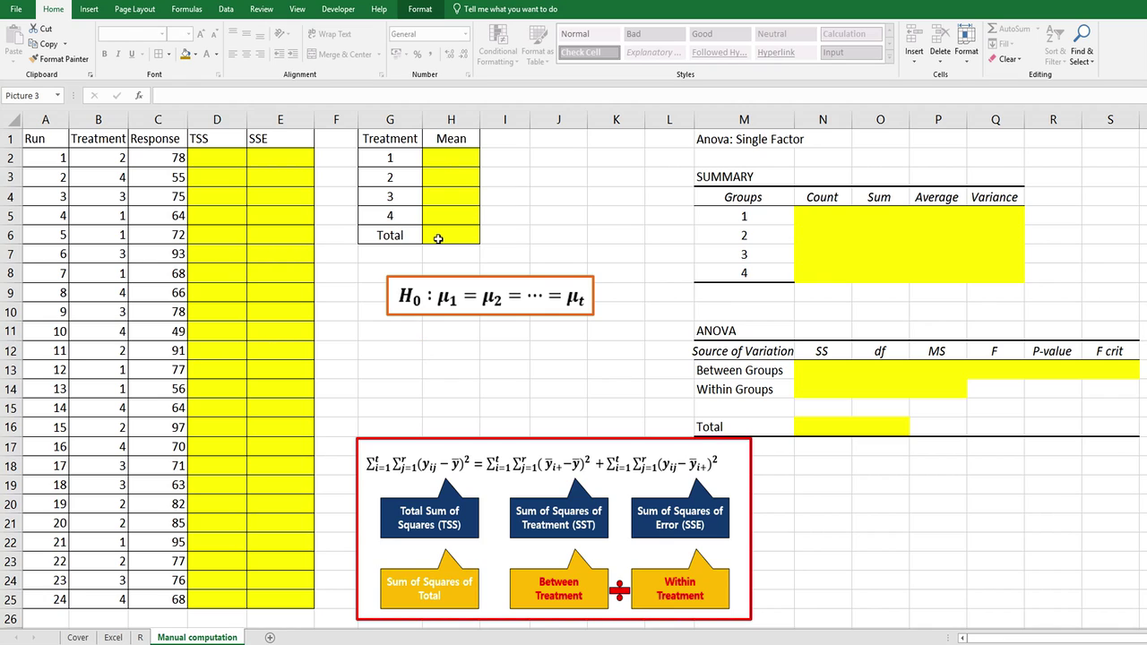
In H2, average treatment 1's responses with =AVERAGEIF($B$2:$B$25,G2,C2:C25).
click(443, 158)
text(=)
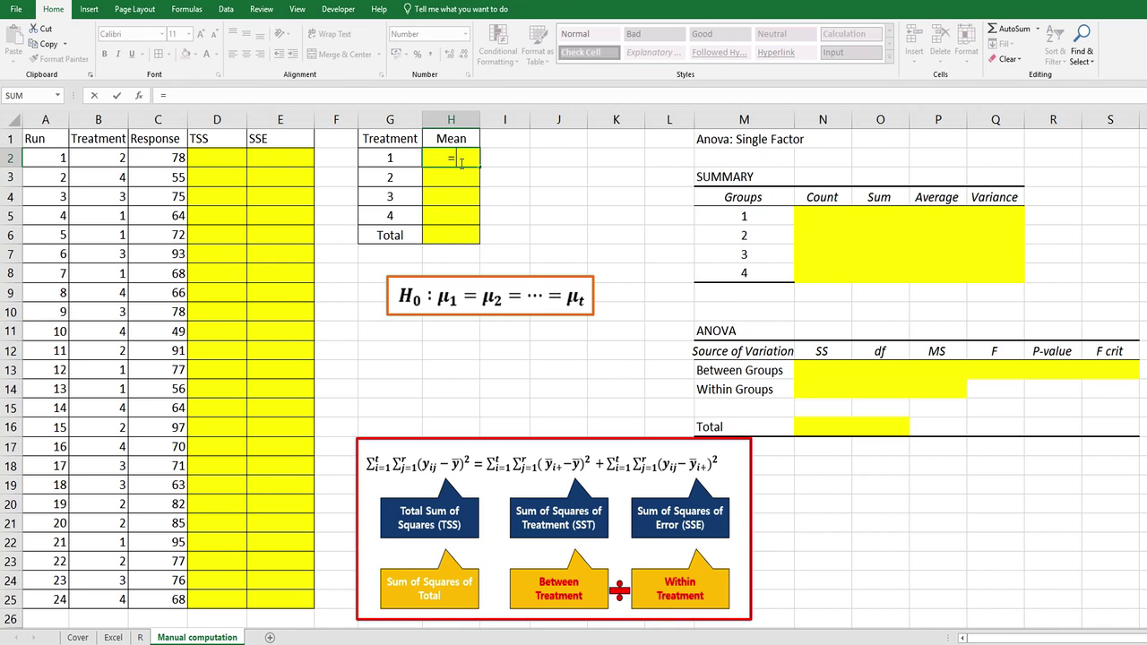
text(avera)
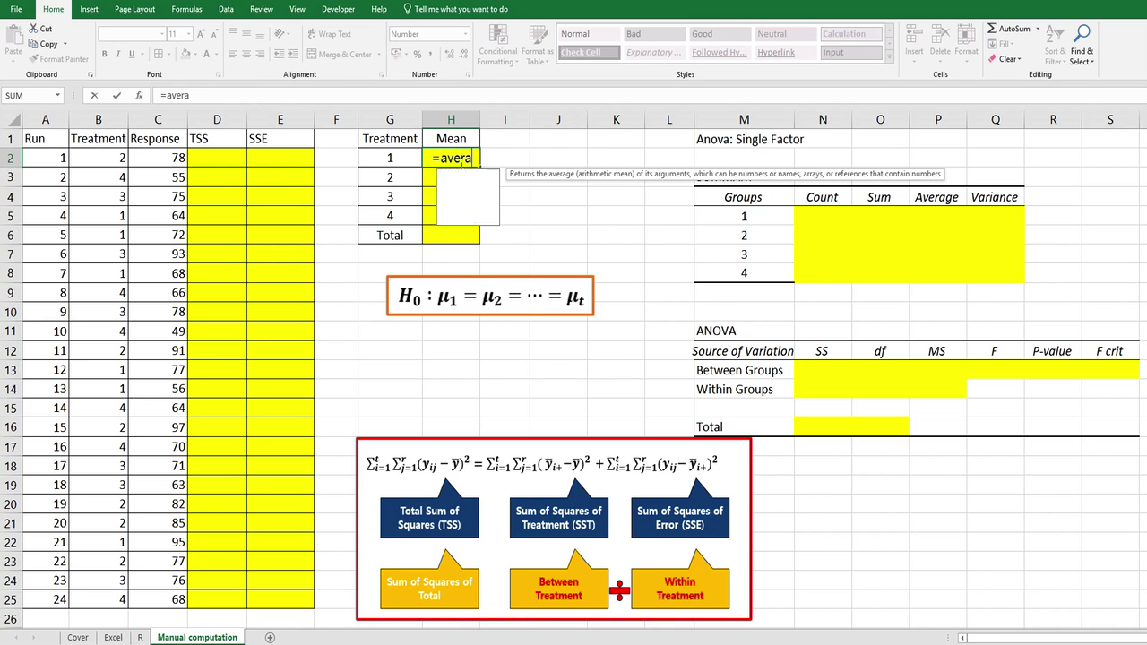
text(geif()
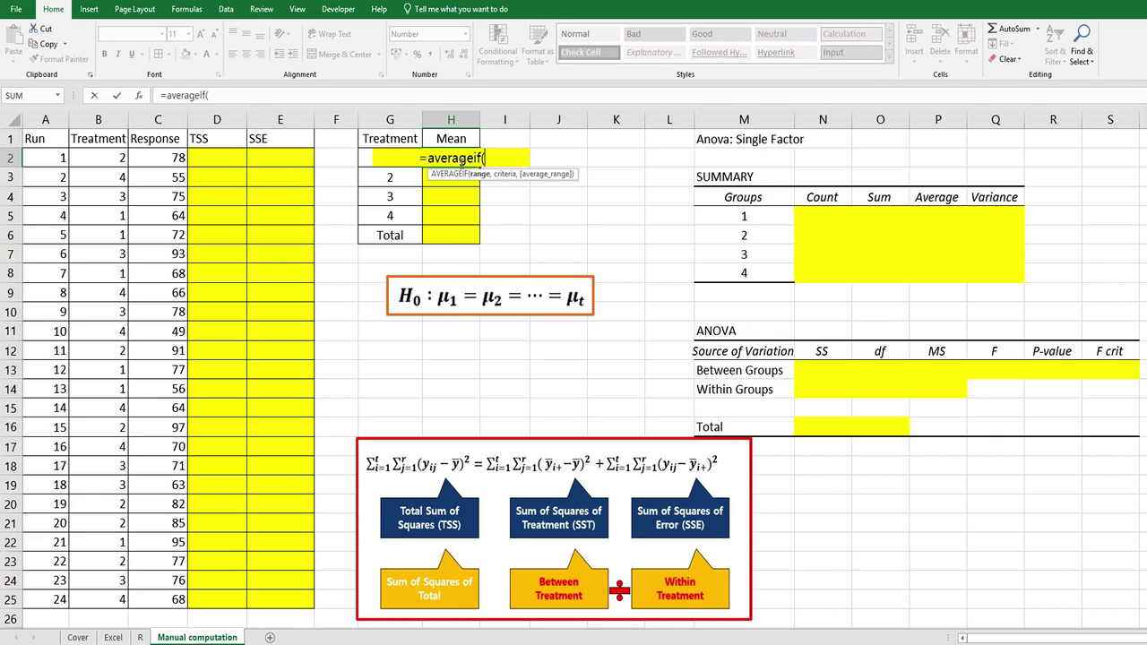
click(149, 158)
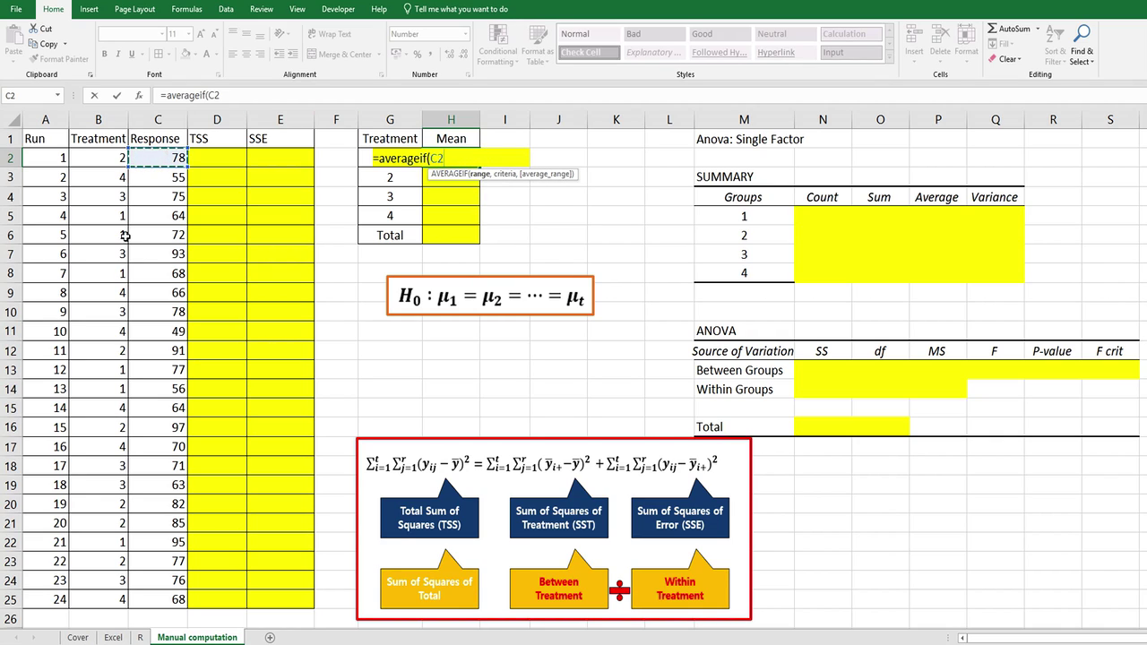
drag(100, 158, 95, 599)
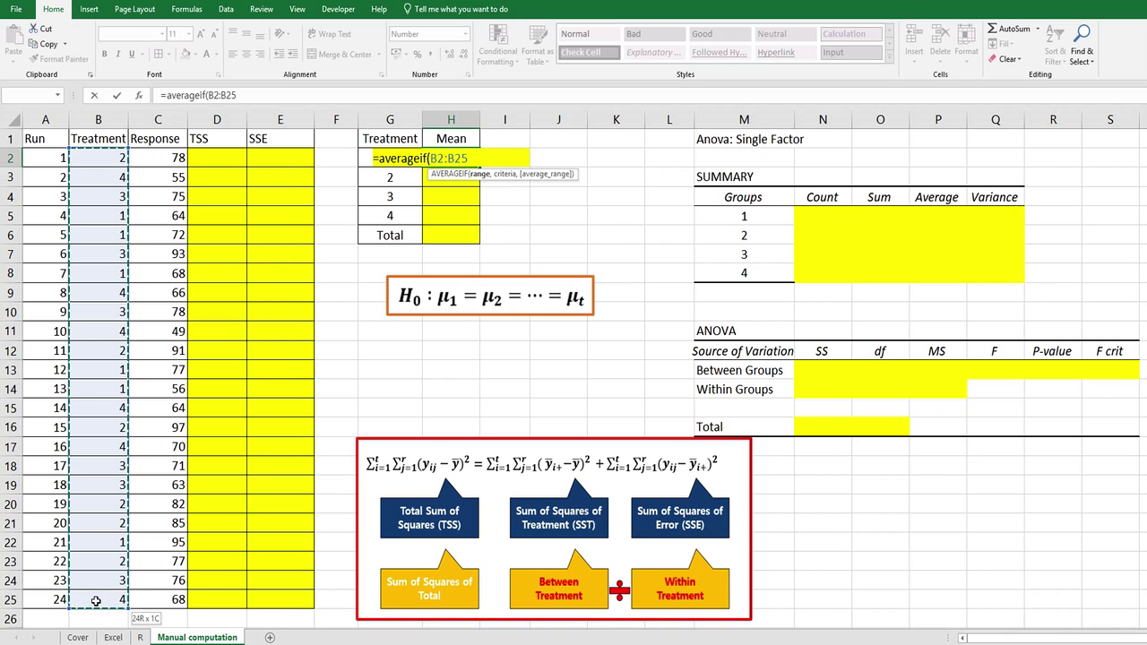
key(F4)
text(,G2)
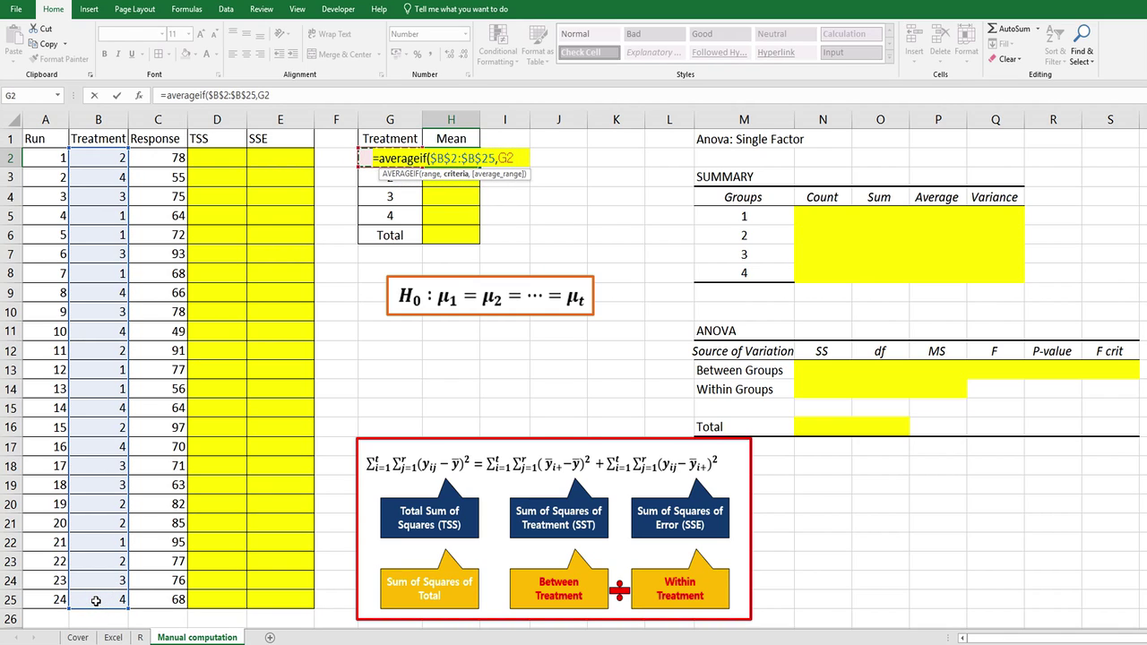
text(,)
mouse_move(157, 159)
mouse_down()
mouse_move(181, 499)
mouse_move(169, 605)
mouse_up()
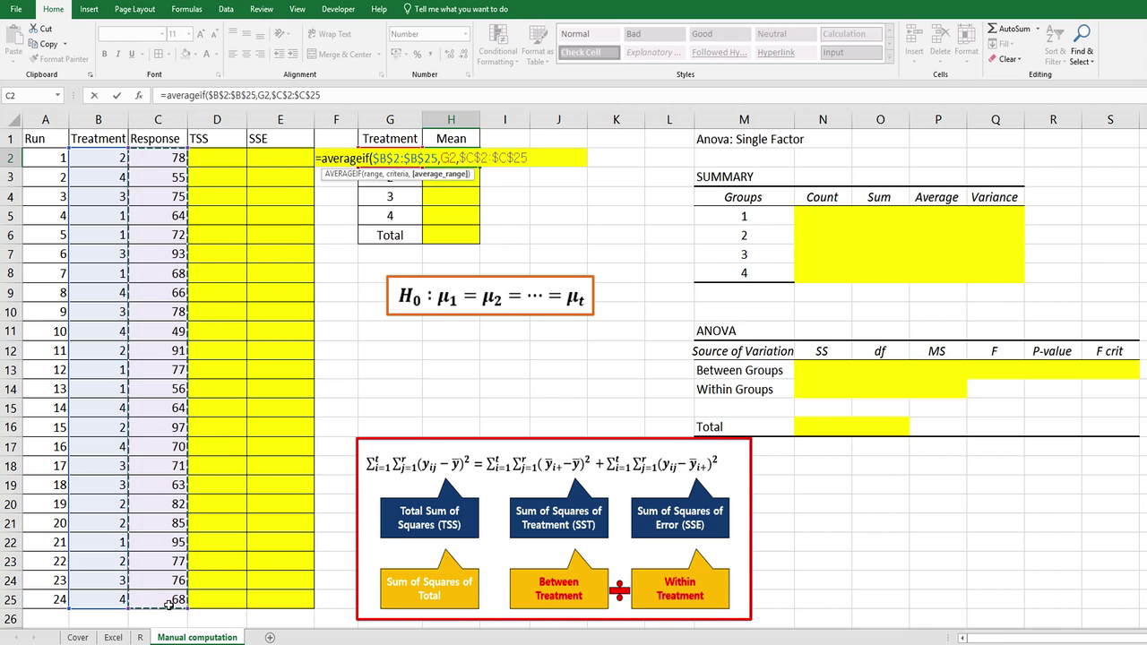
key(Return)
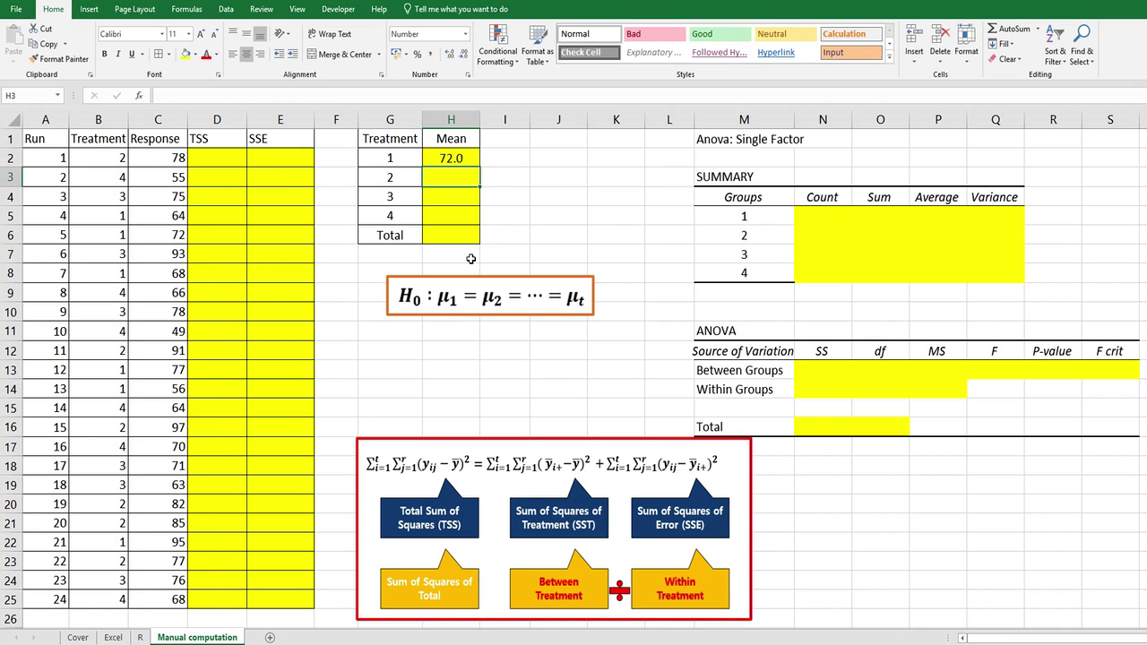
Copy the mean formula down to H5 and enter =AVERAGE(C2:C25) in H6 for 73.75.
click(453, 158)
drag(480, 168, 474, 224)
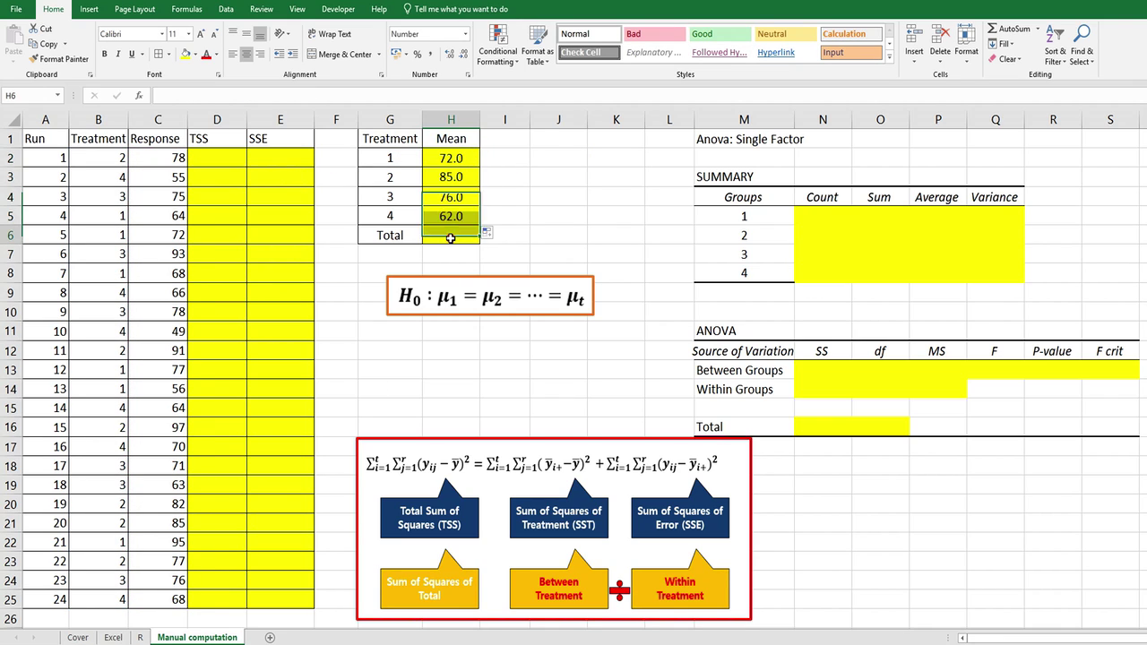
click(457, 238)
text(=)
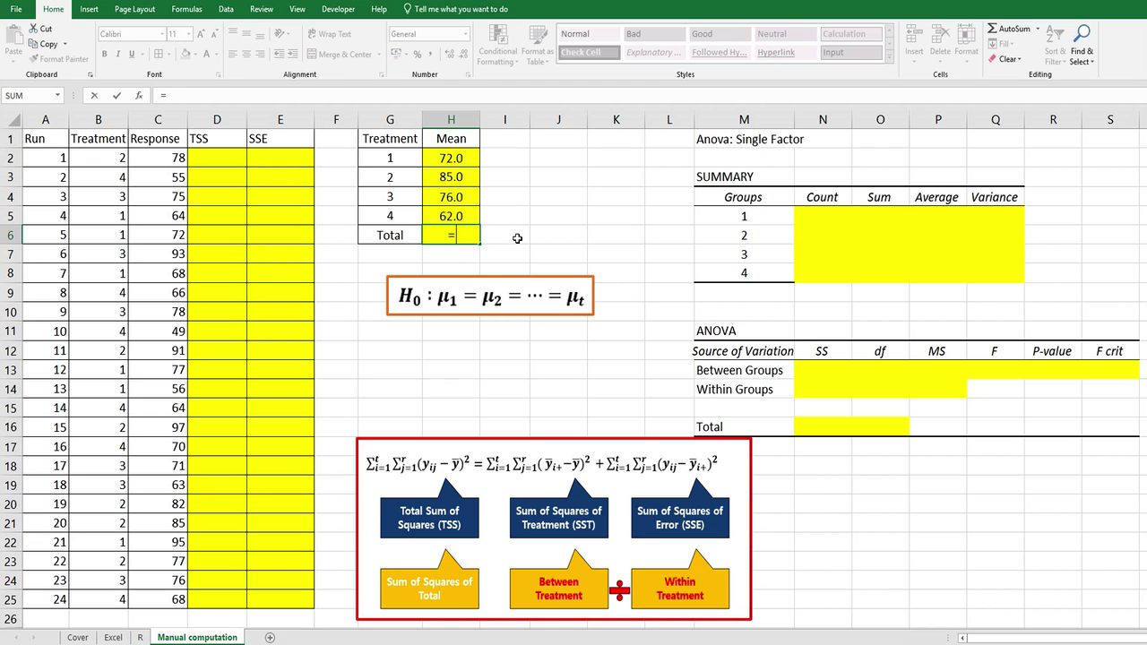
text(average()
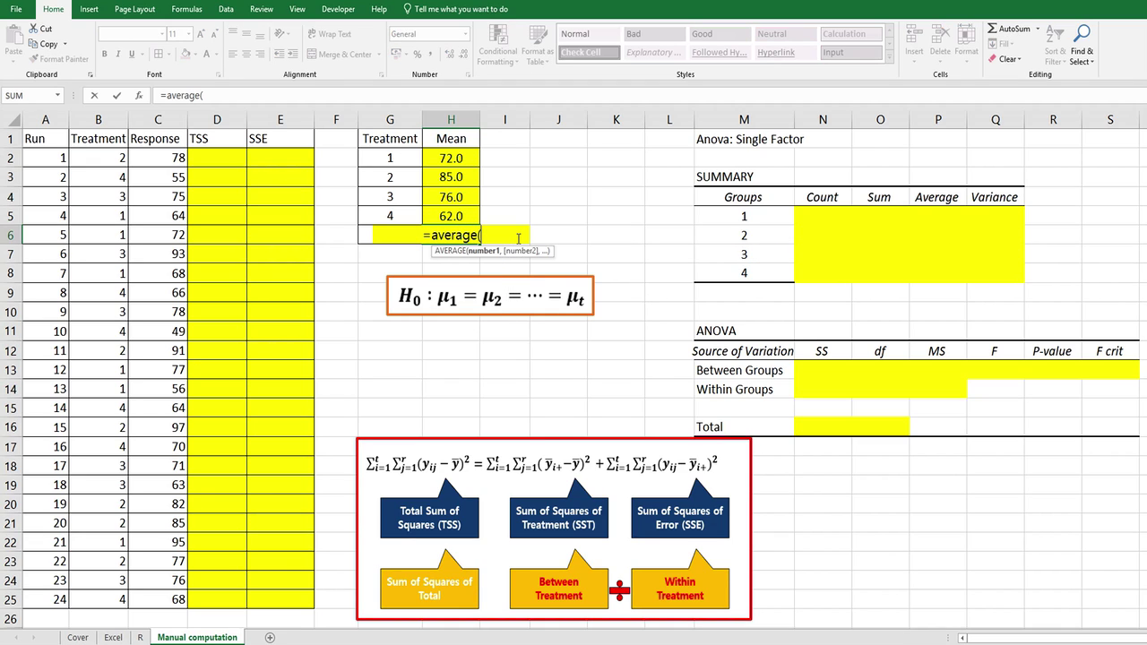
drag(154, 158, 154, 598)
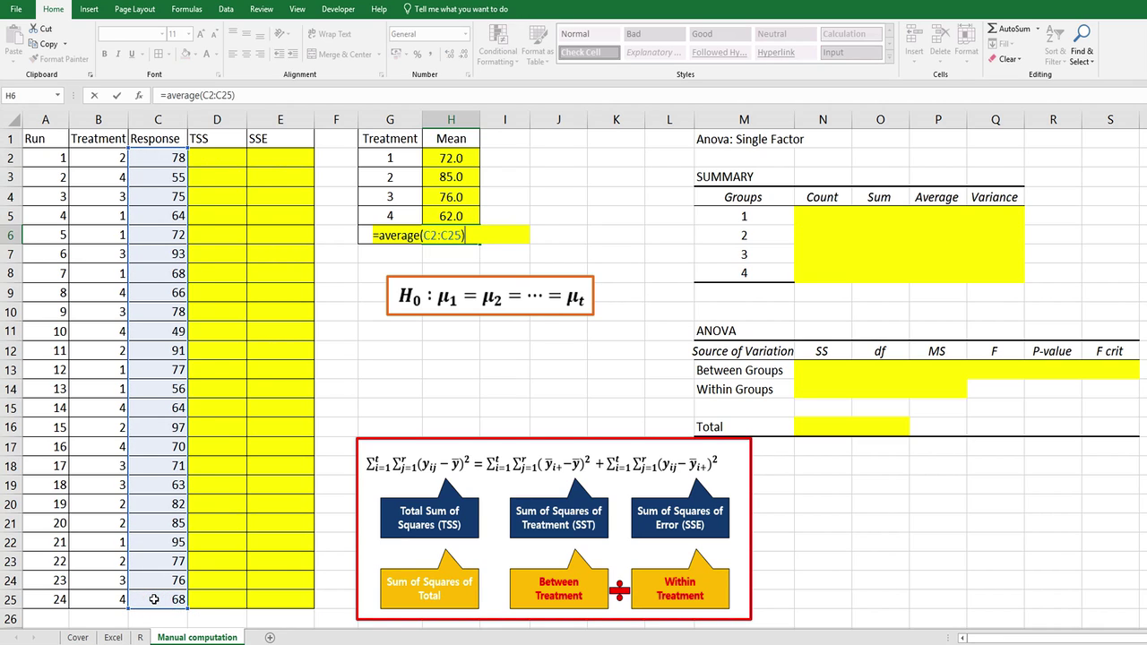
key(Return)
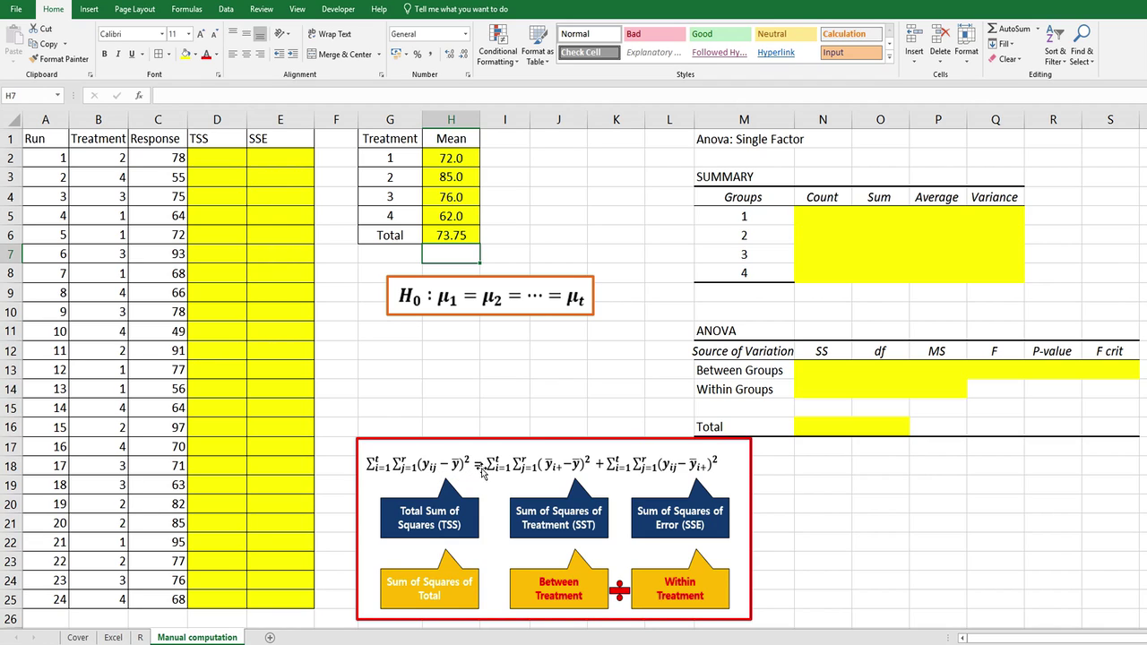
click(225, 162)
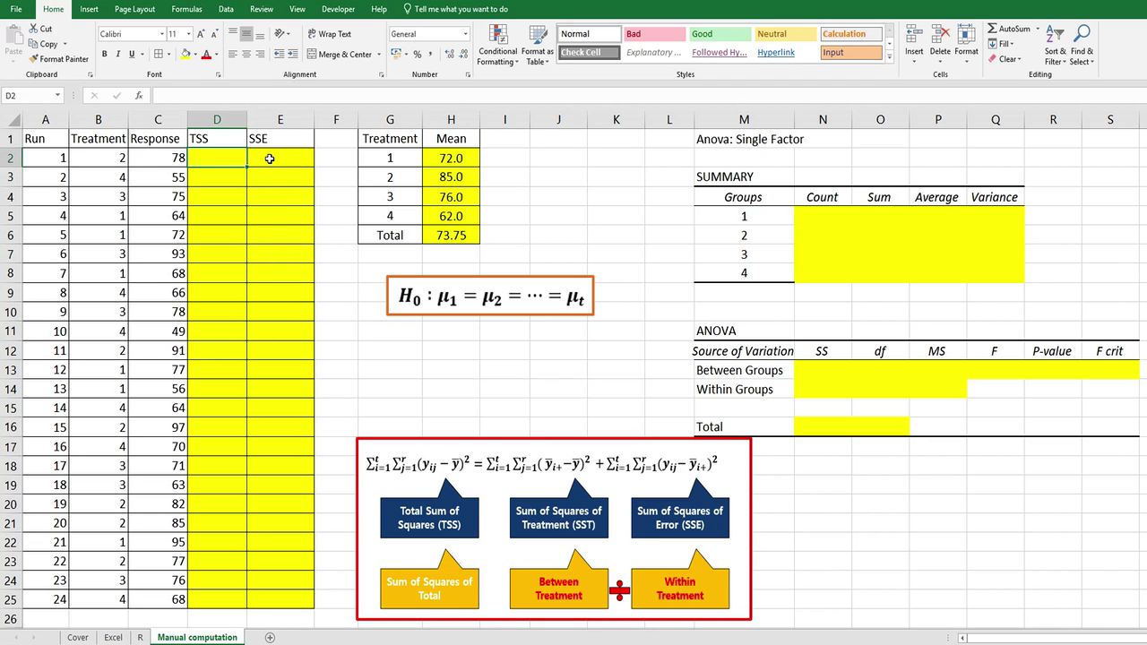
Enter =(C2-$H$6)^2 in D2 and fill it down all 24 runs.
text(=()
key(Left)
key(Left)
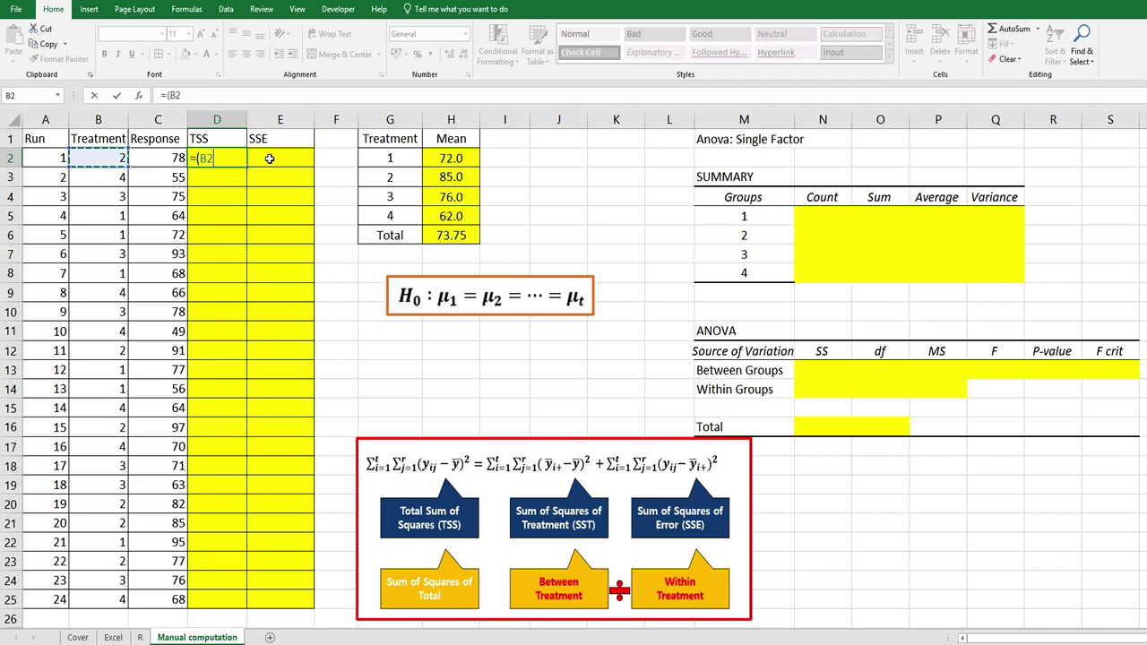
key(Right)
text(-)
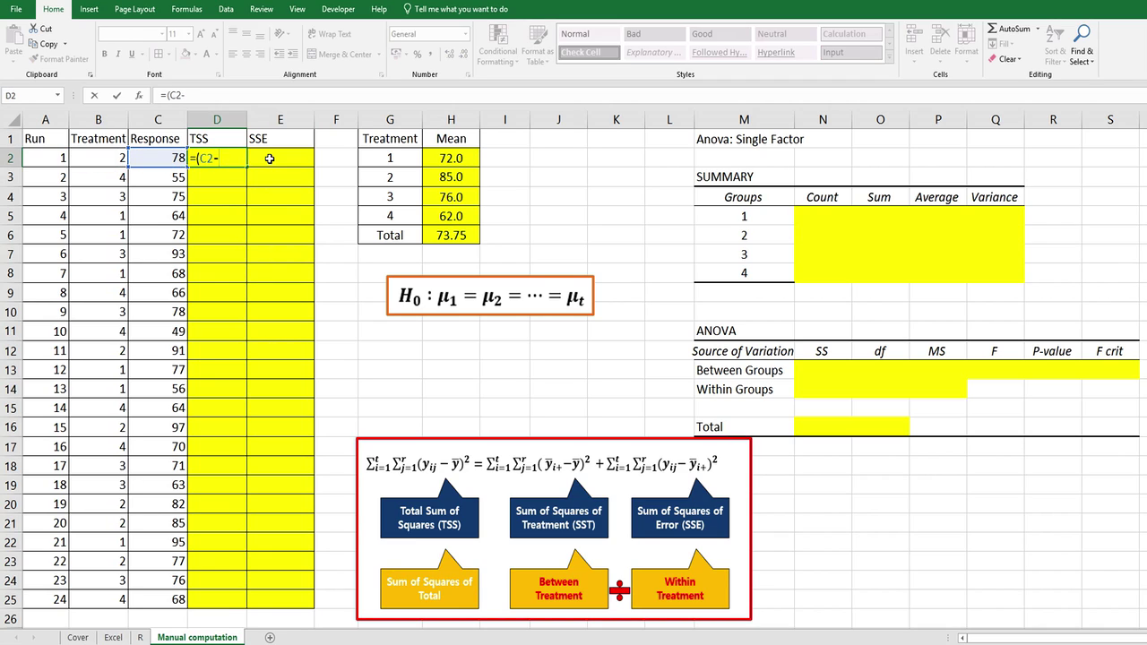
click(450, 235)
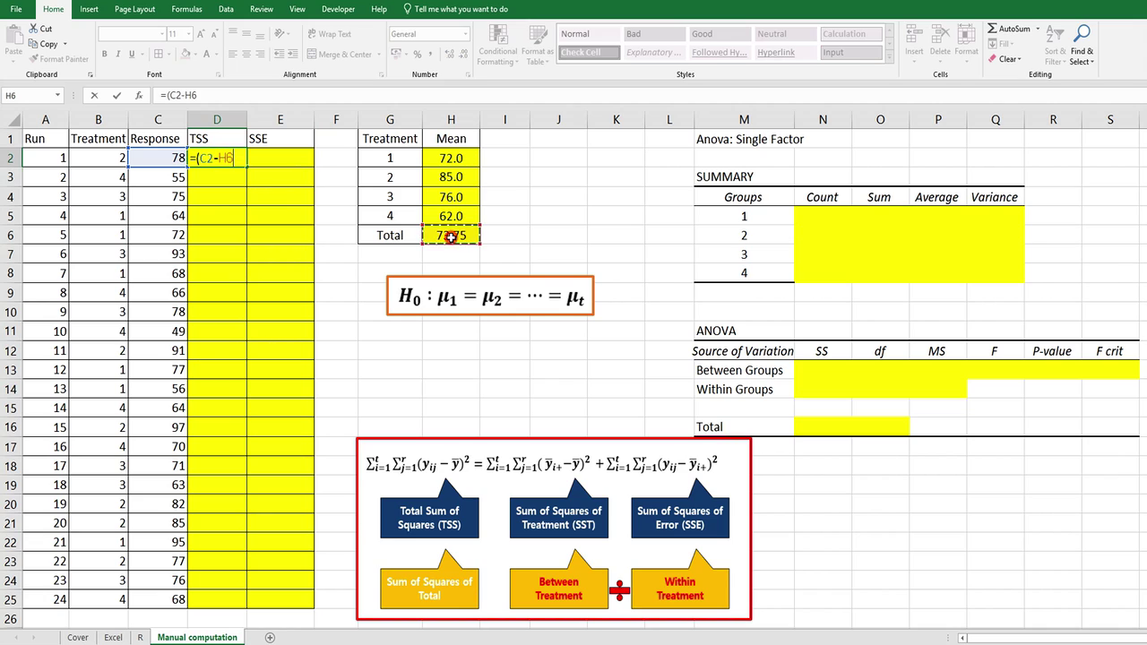
key(F4)
text()^2)
key(Return)
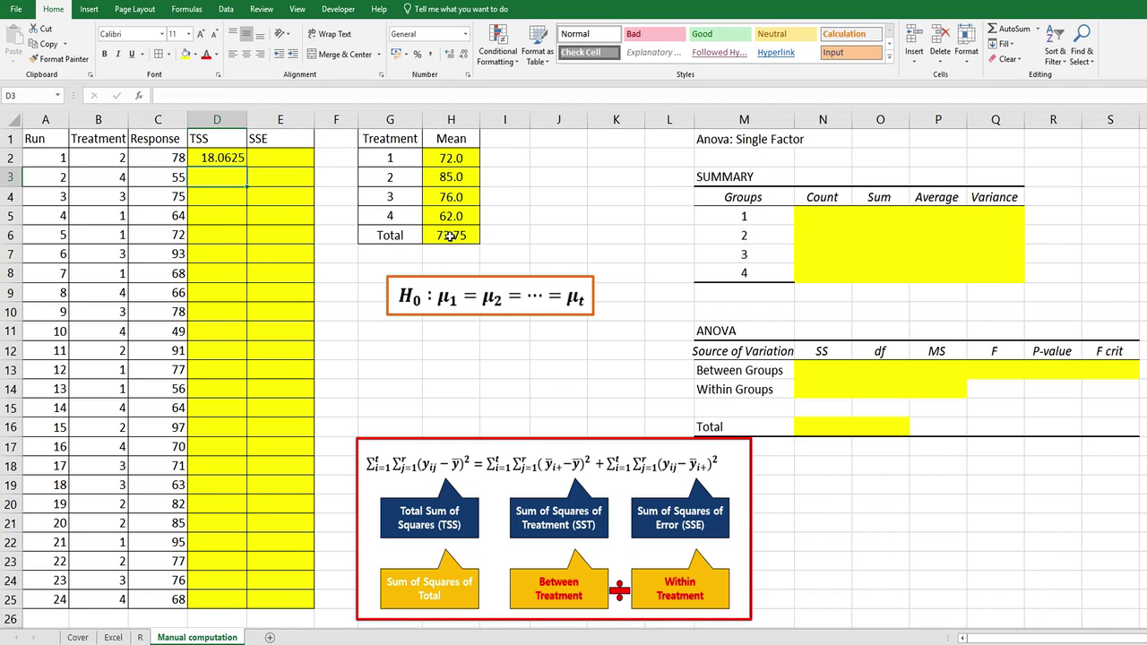
click(235, 162)
double_click(248, 167)
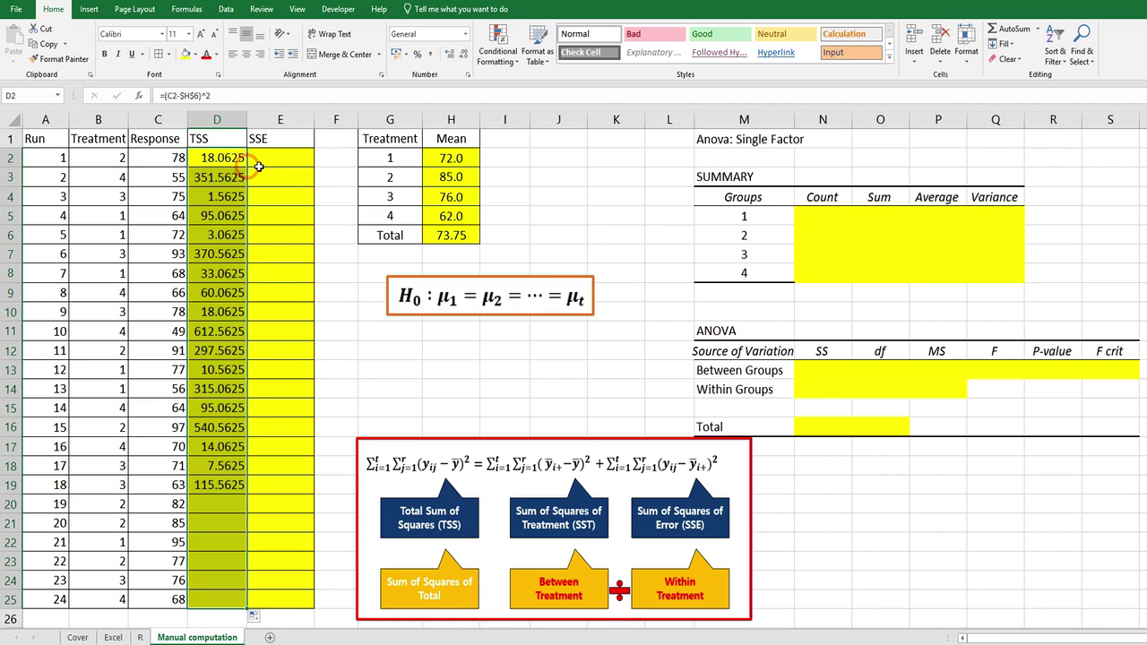
Enter =(C2-VLOOKUP(B2,$G$2:$H$5,2,FALSE))^2 in E2 and fill it down all 24 runs.
click(269, 159)
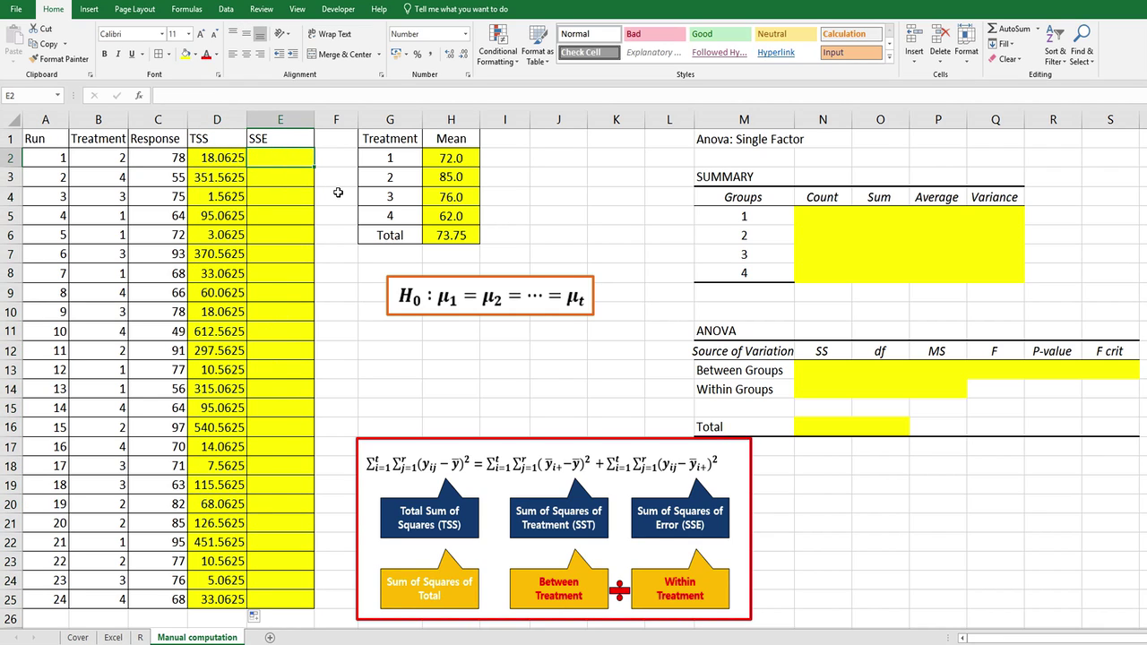
text(=()
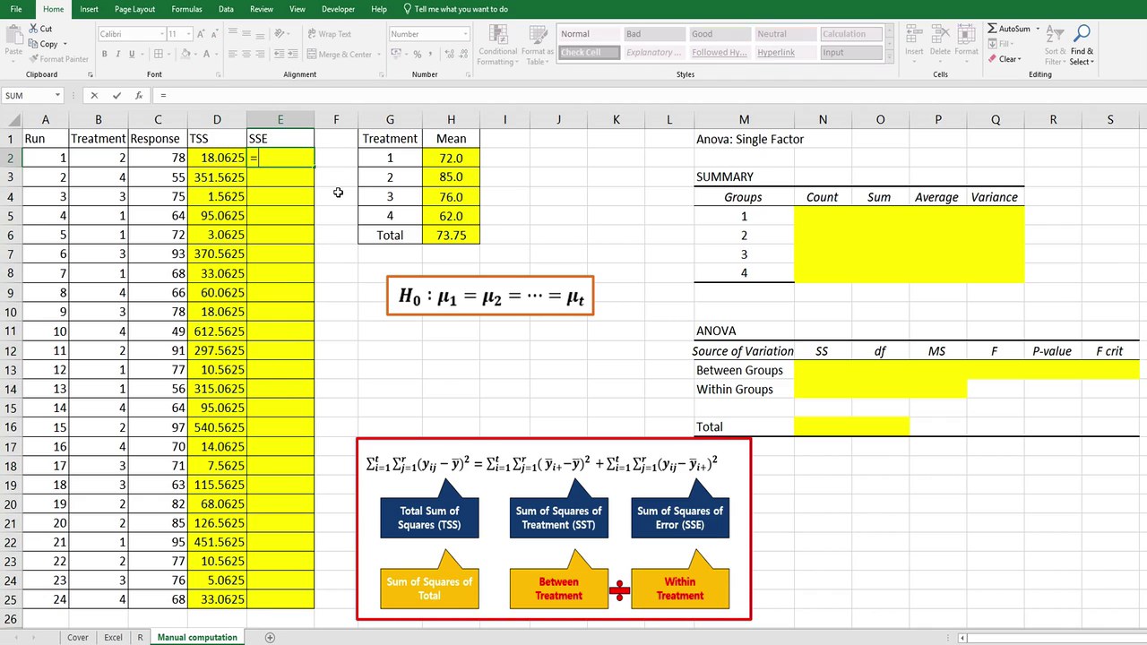
key(Left)
key(Left)
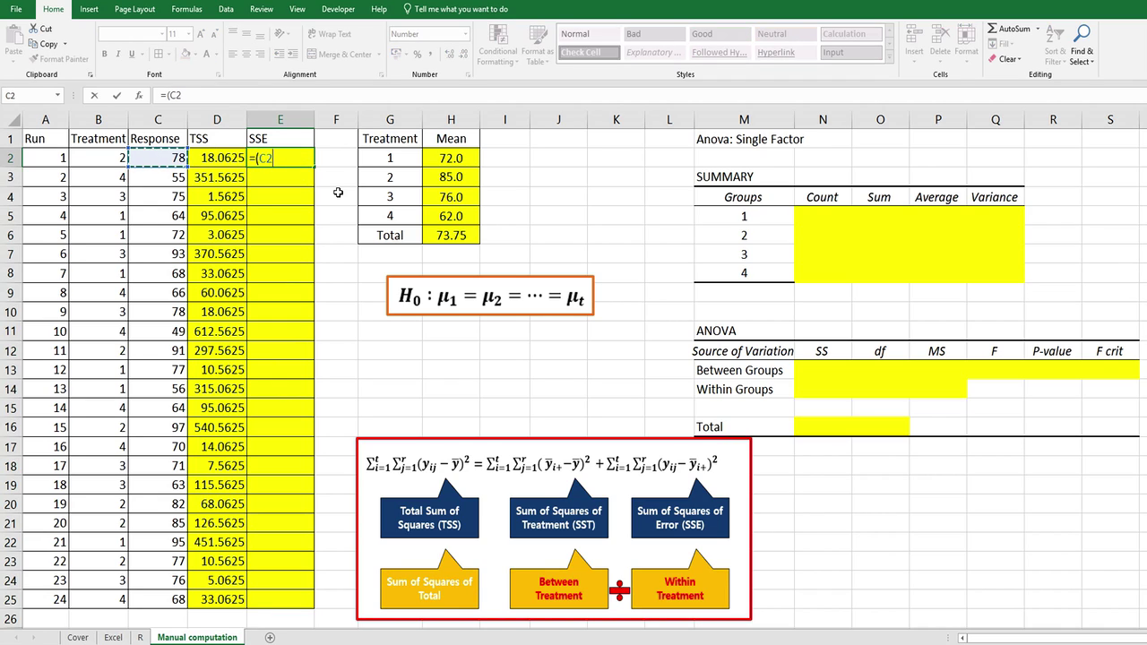
text(-)
text(vlo)
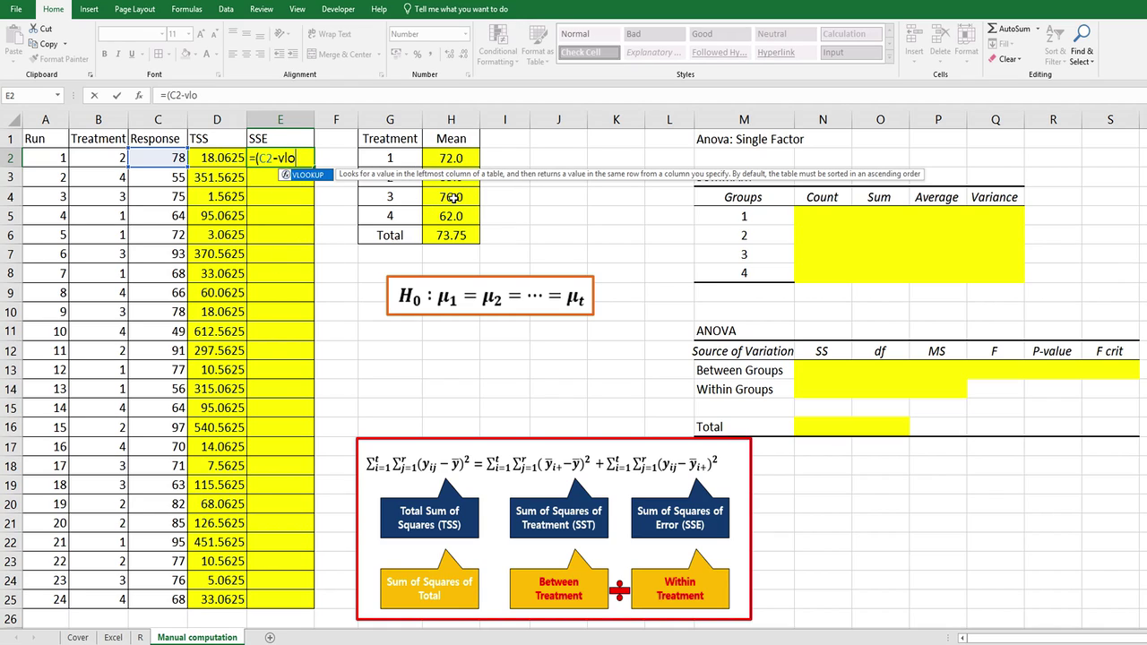
text(okup()
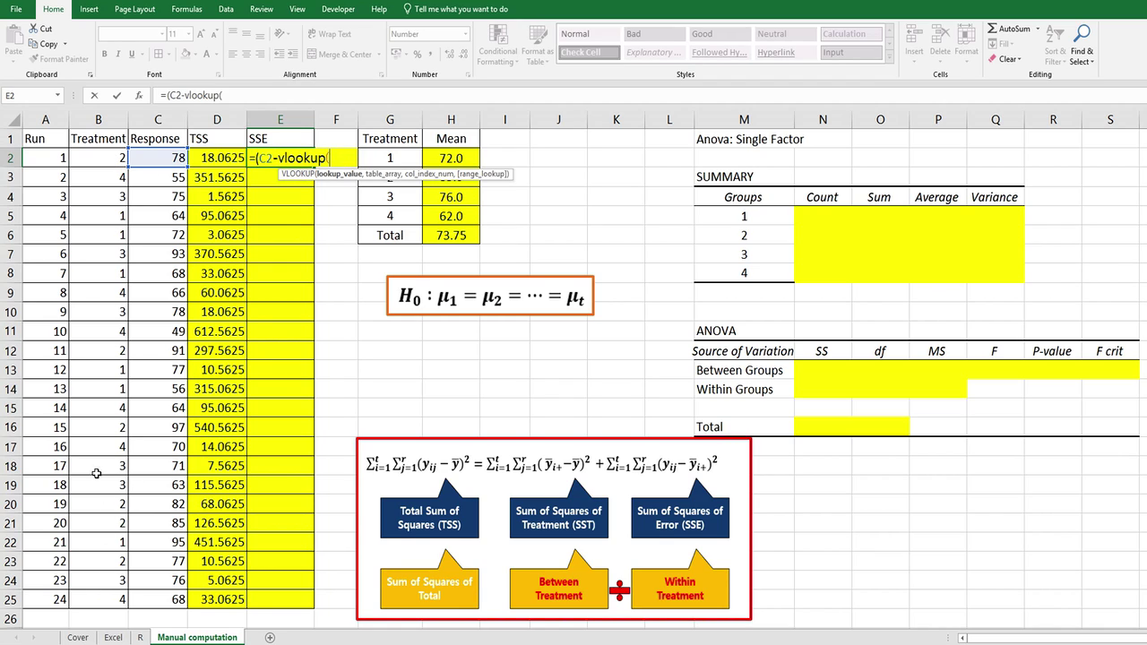
click(99, 159)
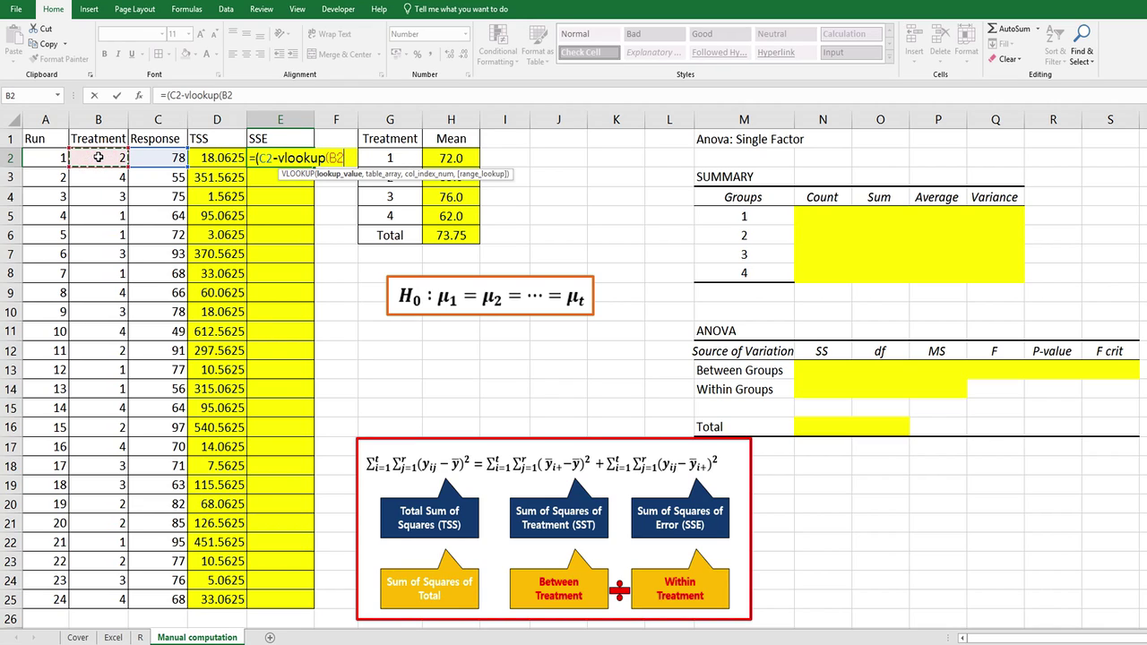
text(,)
drag(430, 220, 407, 158)
key(F4)
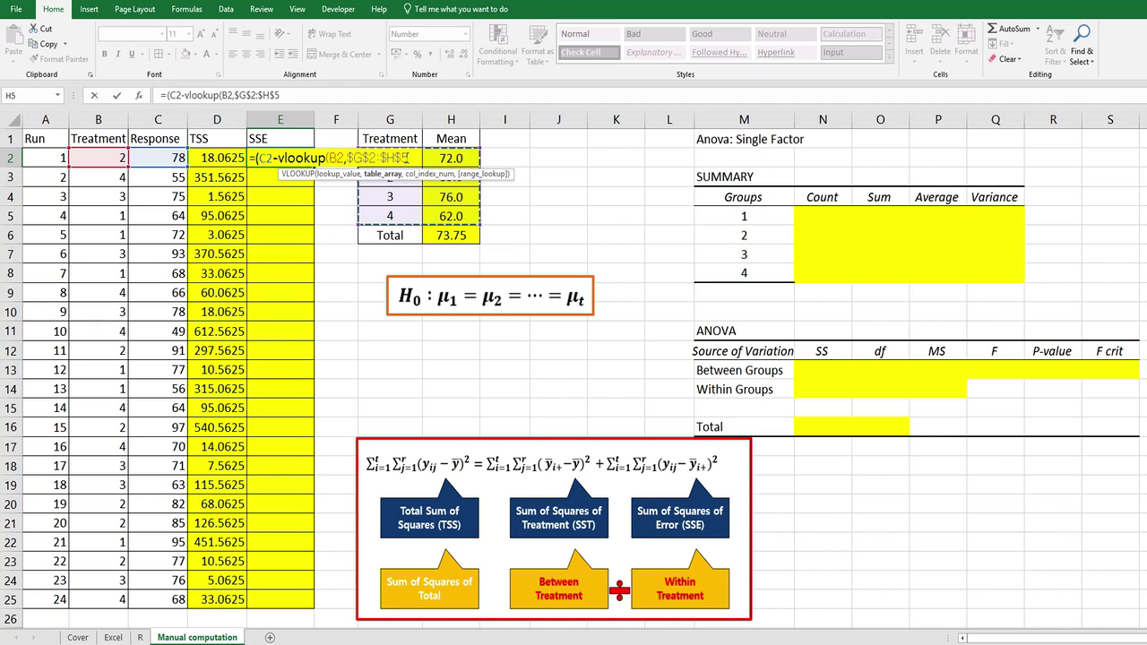
text(,)
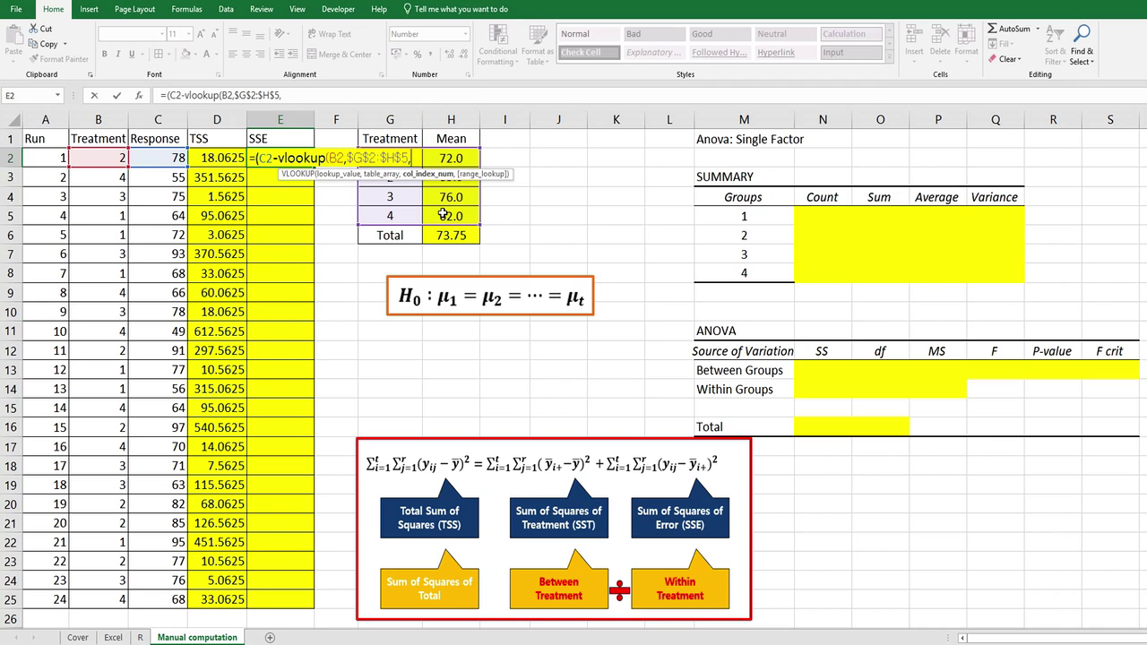
text(2,)
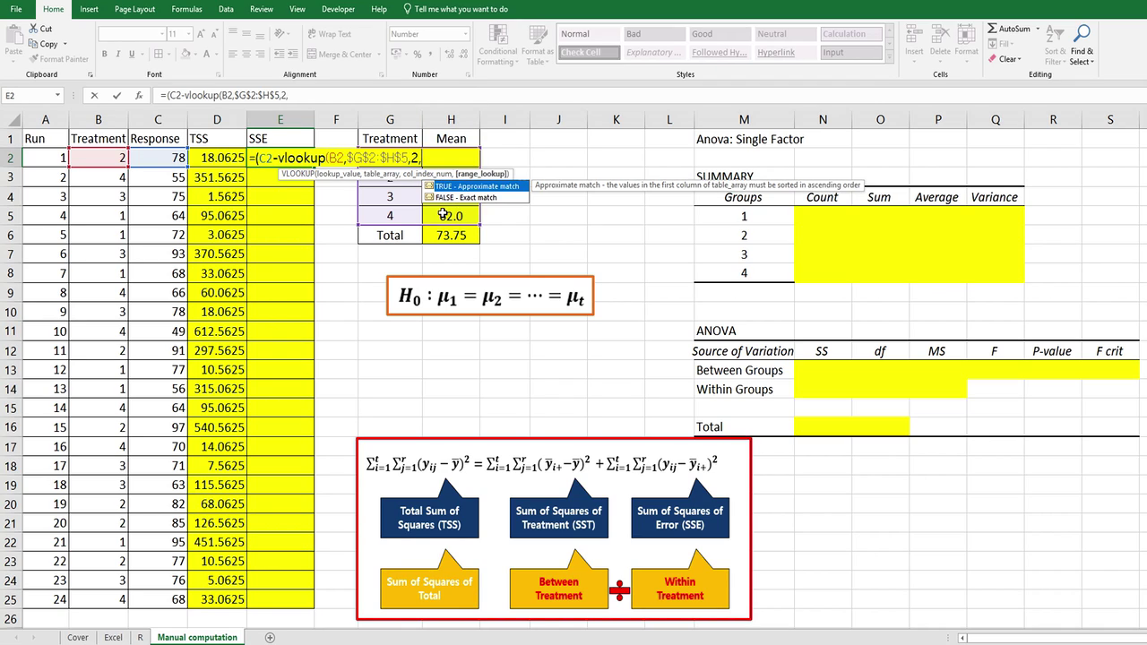
text(false)
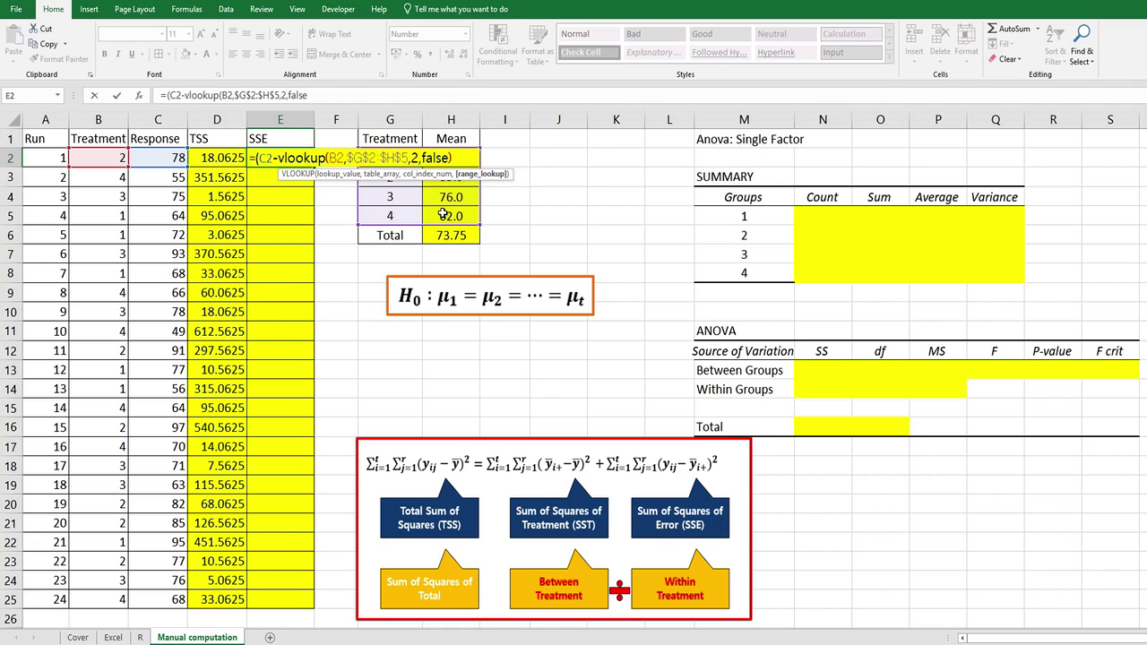
text())
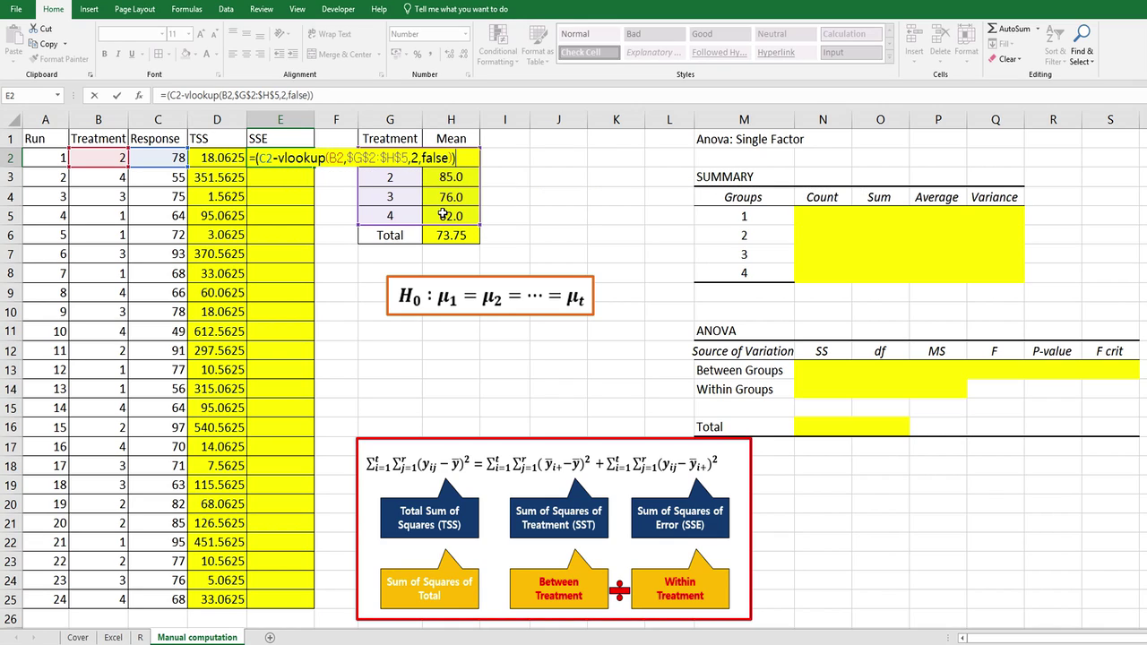
text()^2)
key(Return)
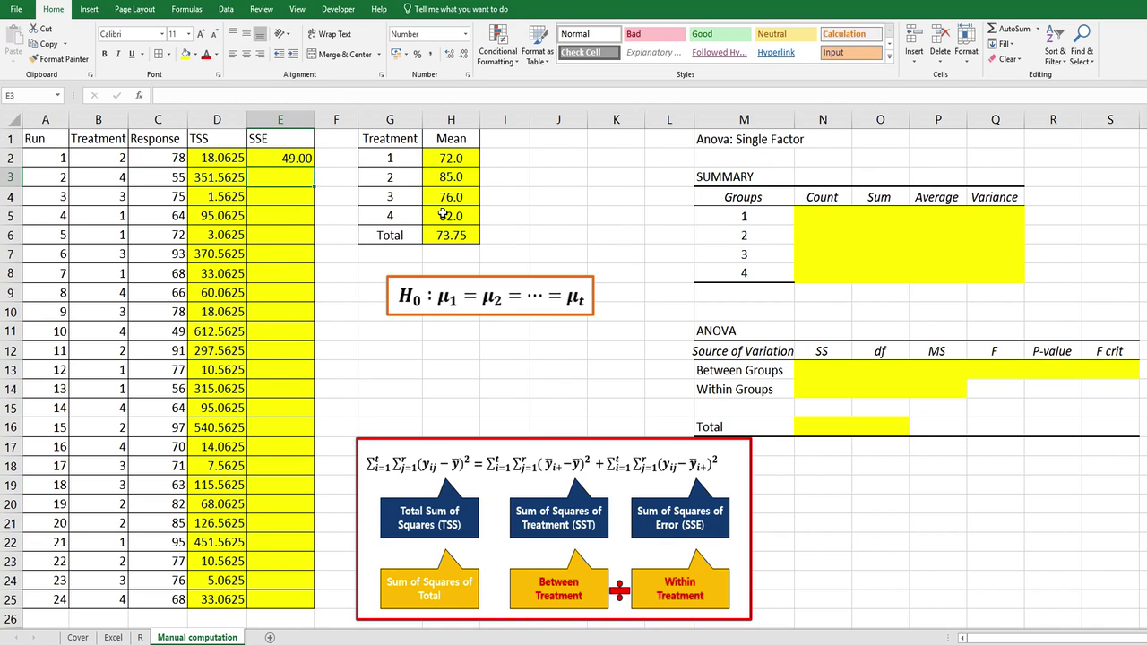
click(306, 161)
double_click(314, 167)
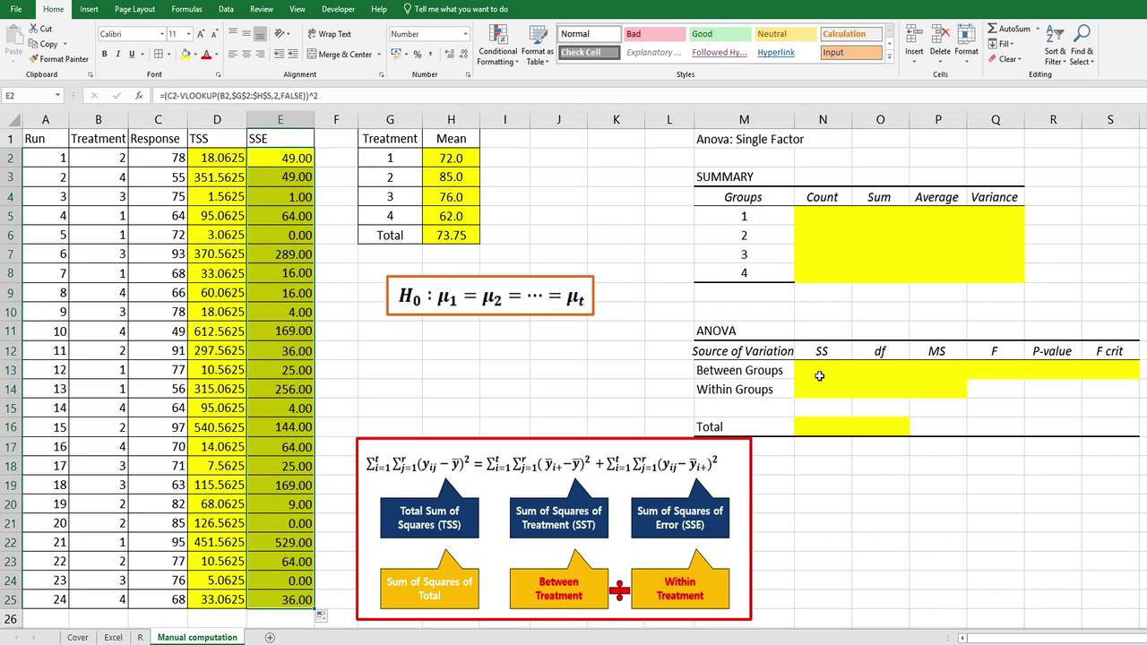
Enter Total SS =SUM(D2:D25) and Within Groups SS =SUM(E2:E25), giving 2018.00.
click(838, 426)
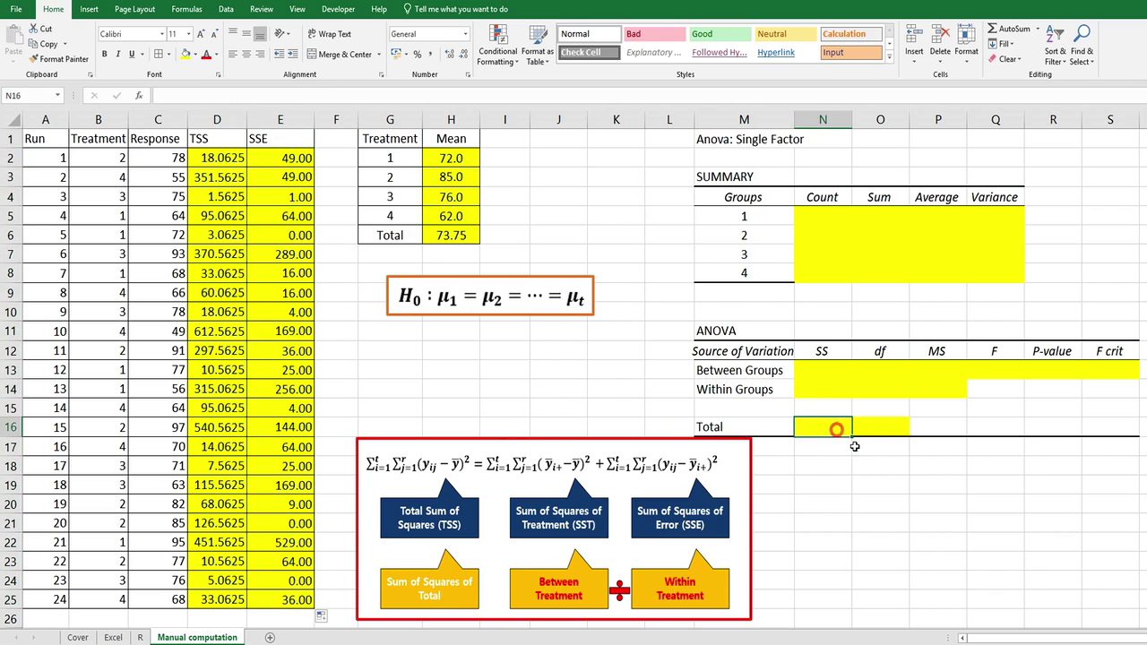
text(=sum()
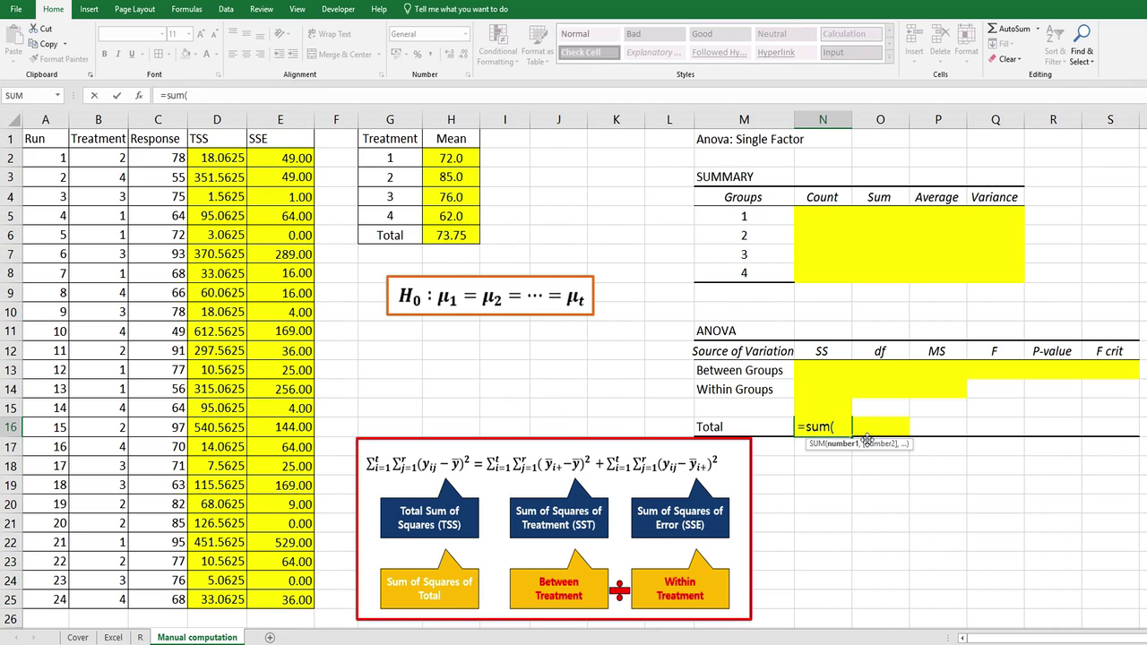
drag(221, 158, 235, 588)
key(Return)
key(Up)
key(Up)
key(Up)
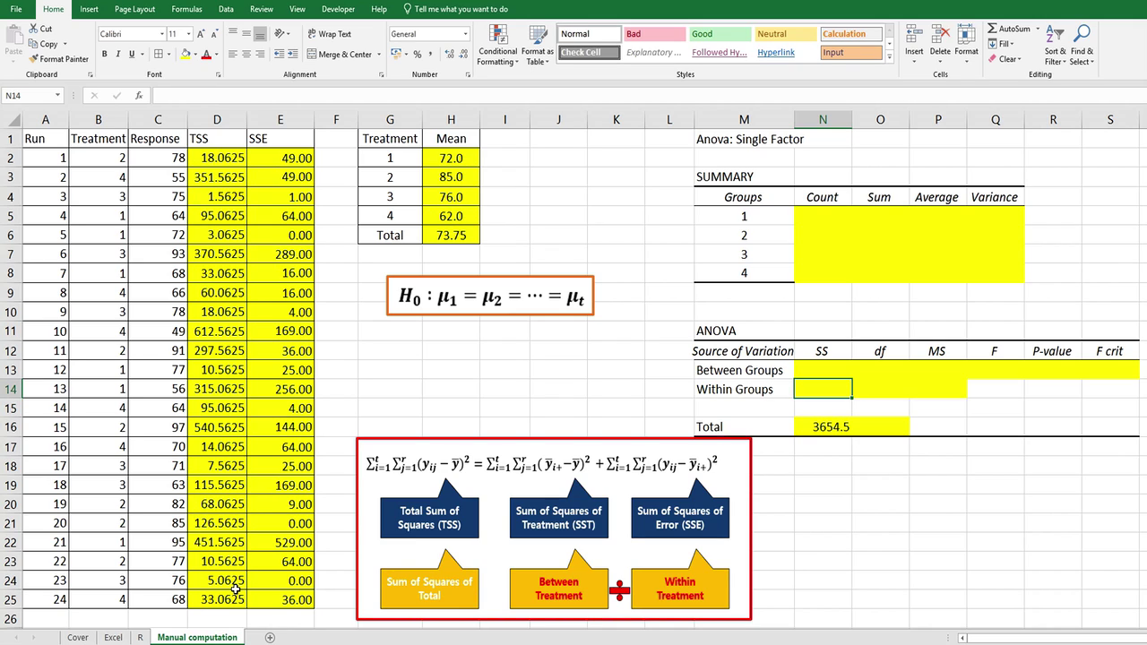
text(=sum()
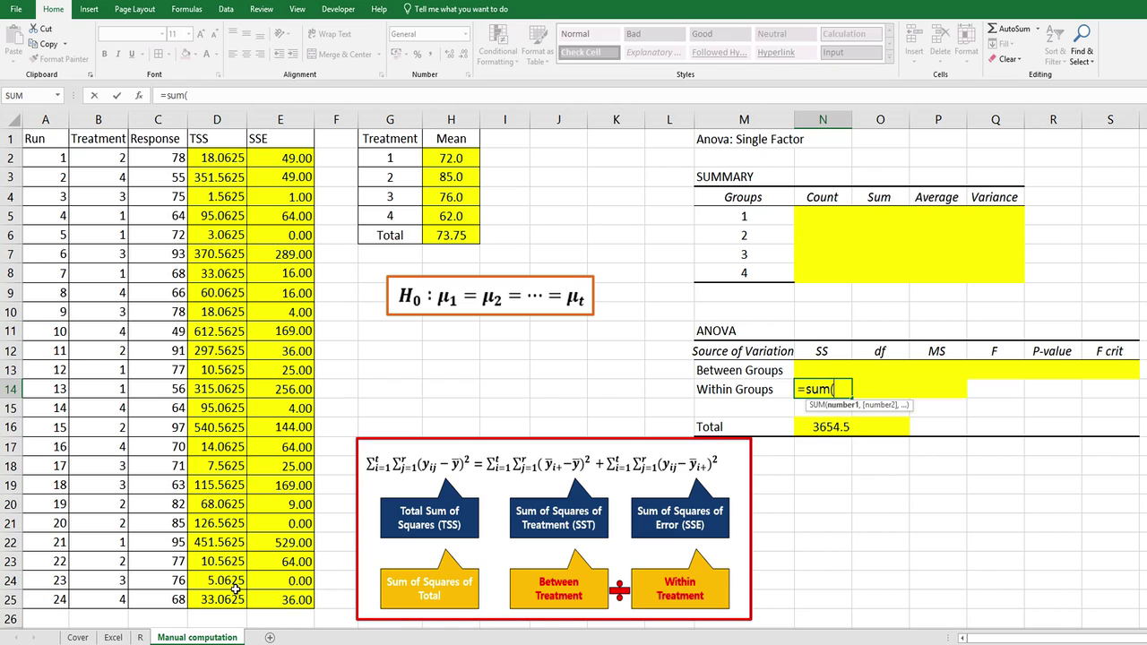
click(267, 166)
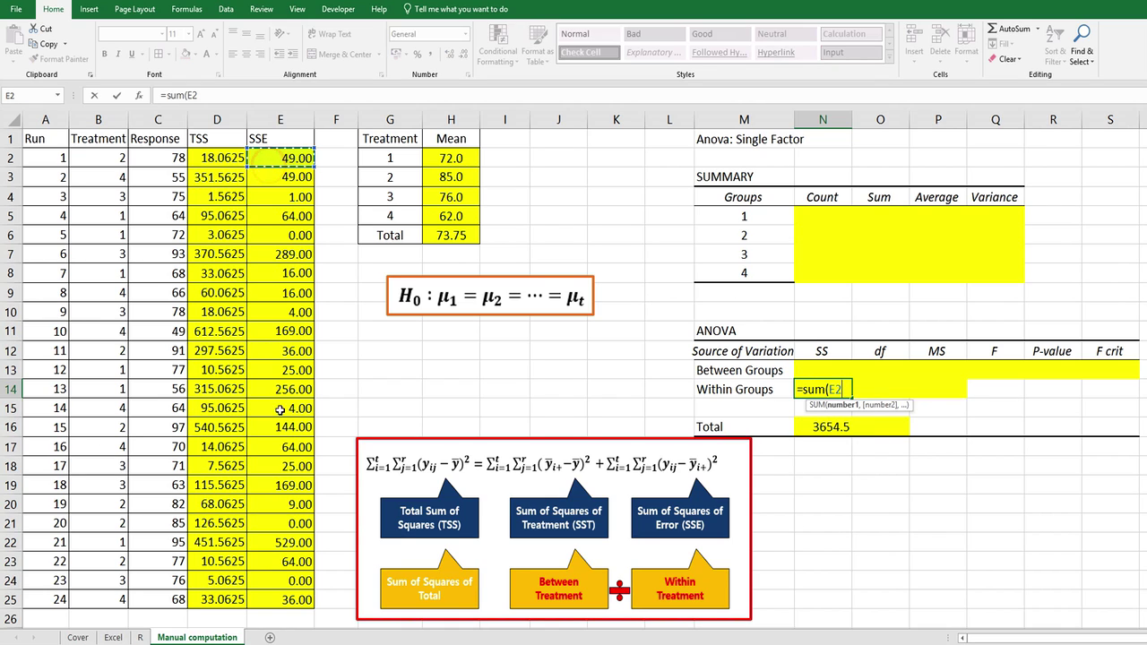
drag(284, 596, 286, 589)
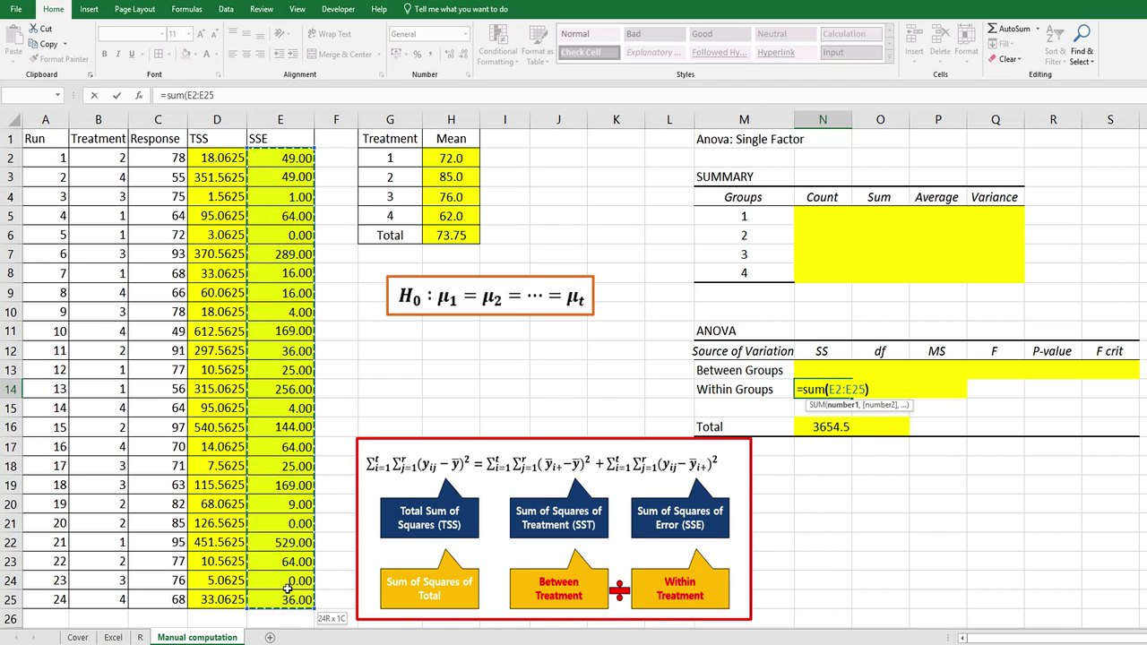
key(Return)
Compute Between Groups SS as =N16-N14, giving 1636.50.
key(Up)
key(Up)
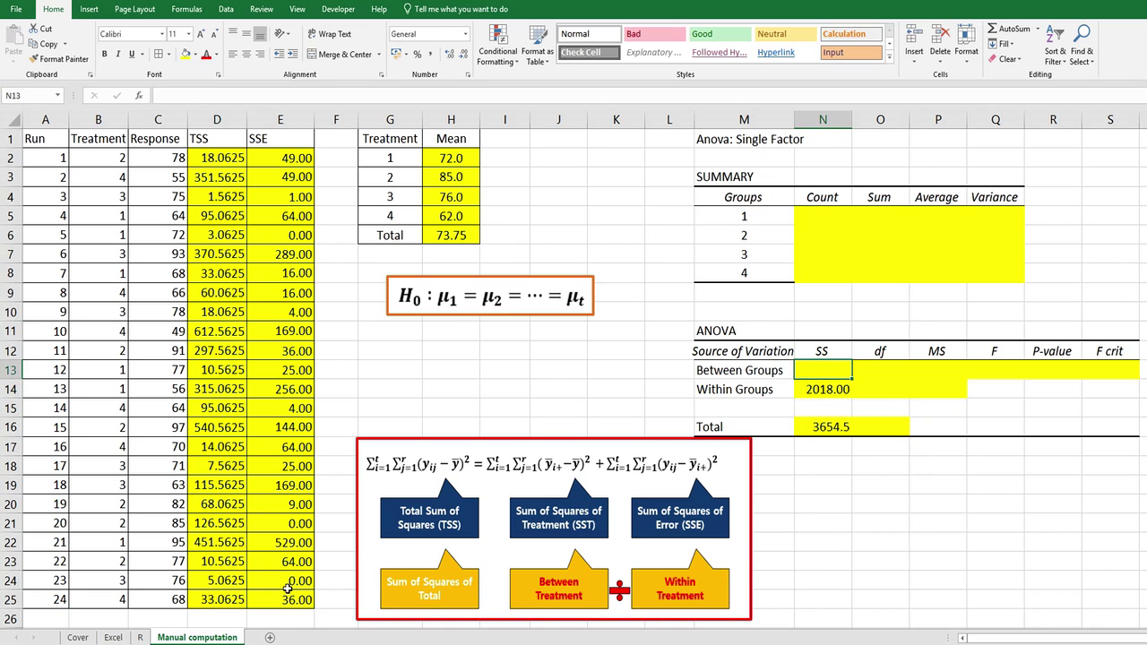
text(=)
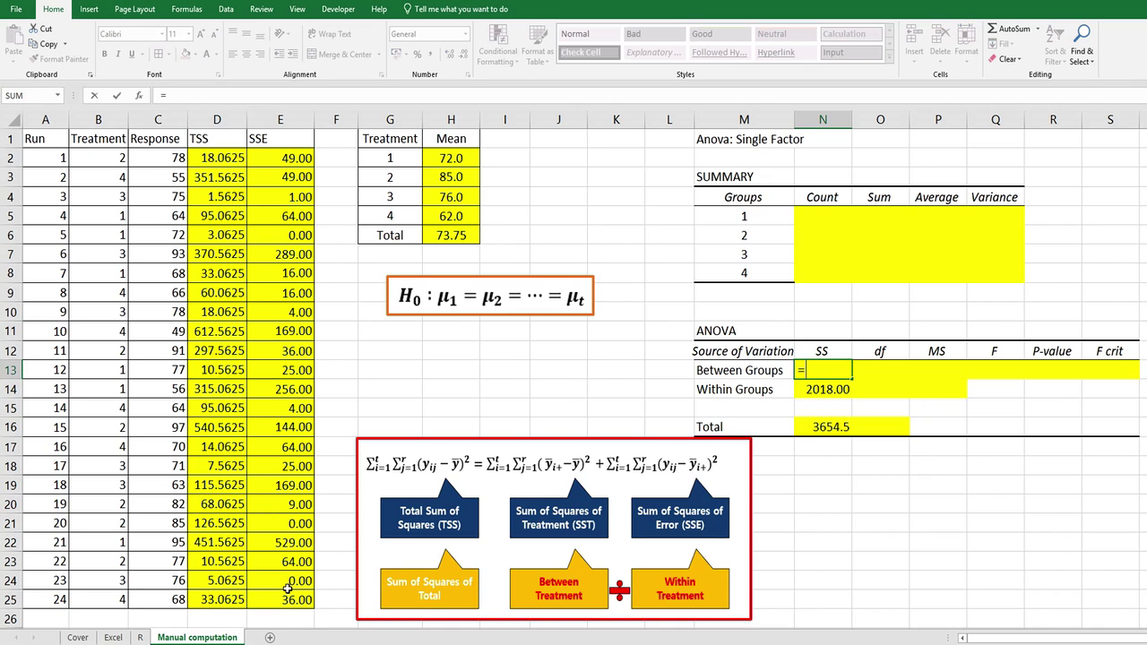
key(Down)
key(Down)
key(Down)
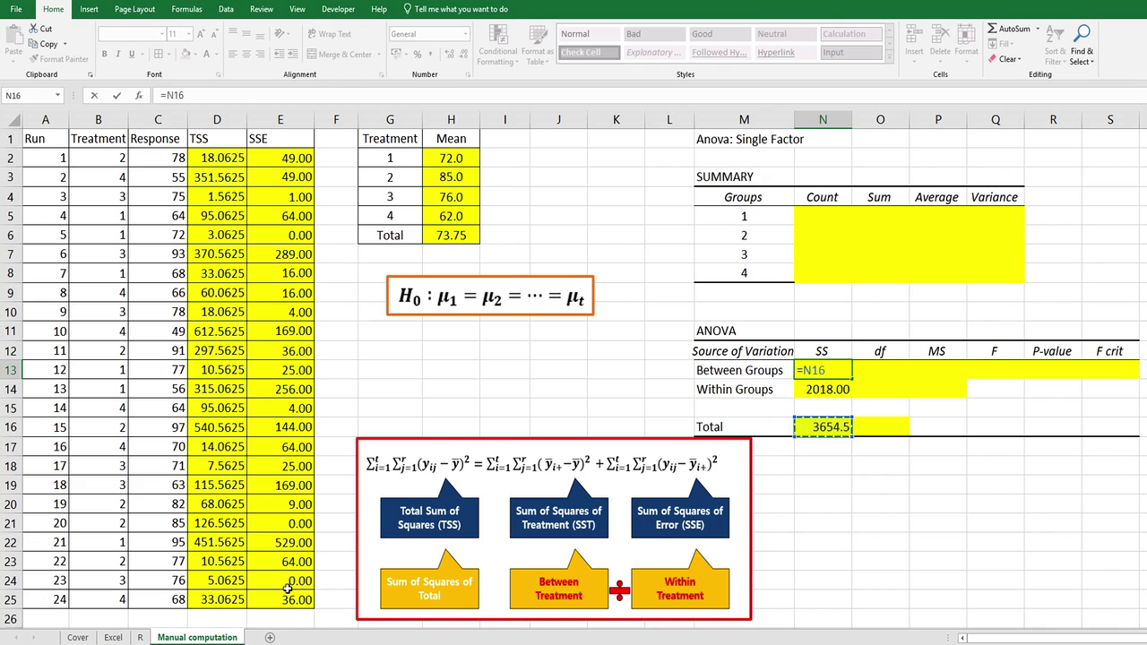
text(-)
key(Down)
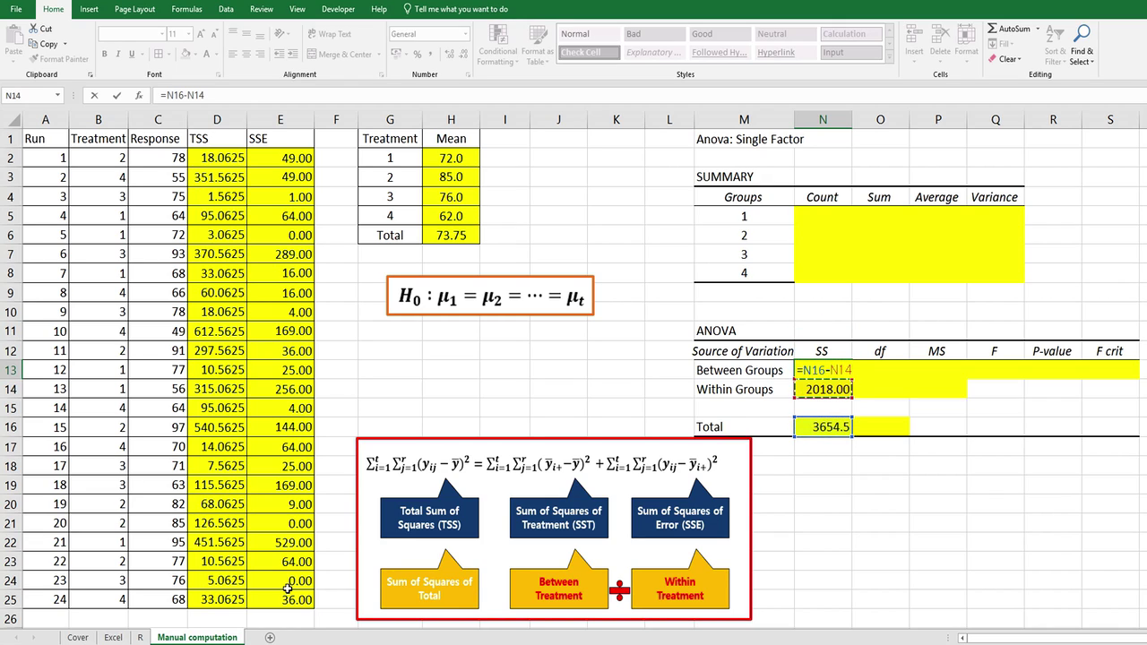
key(Return)
key(Up)
key(Right)
key(Down)
key(Down)
key(Down)
key(Down)
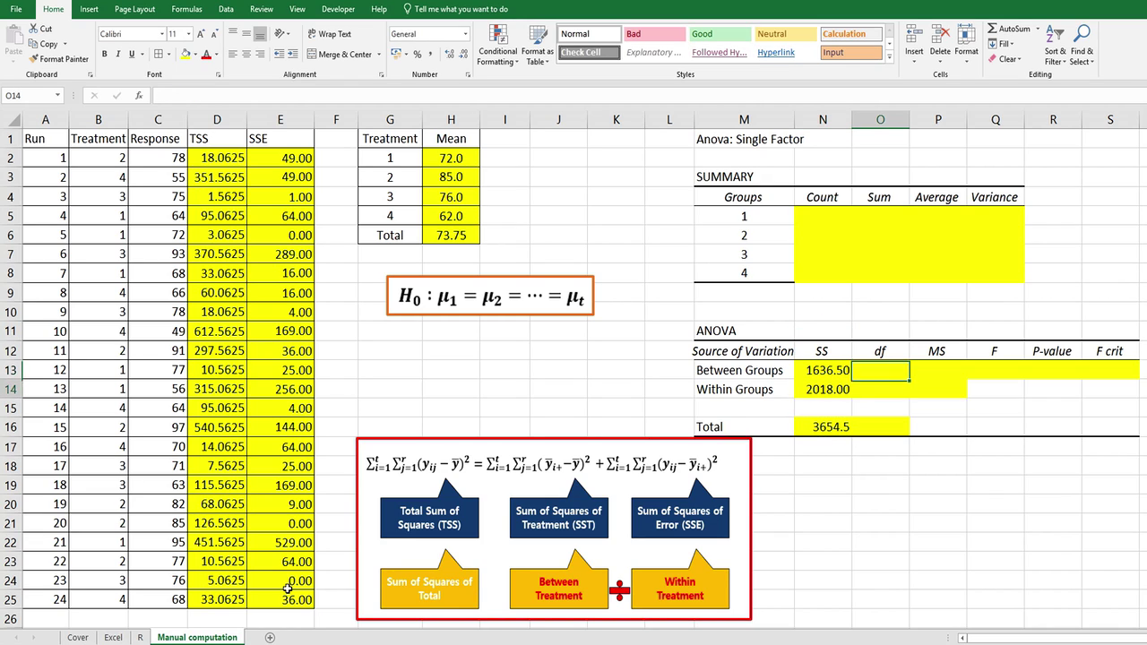
key(Up)
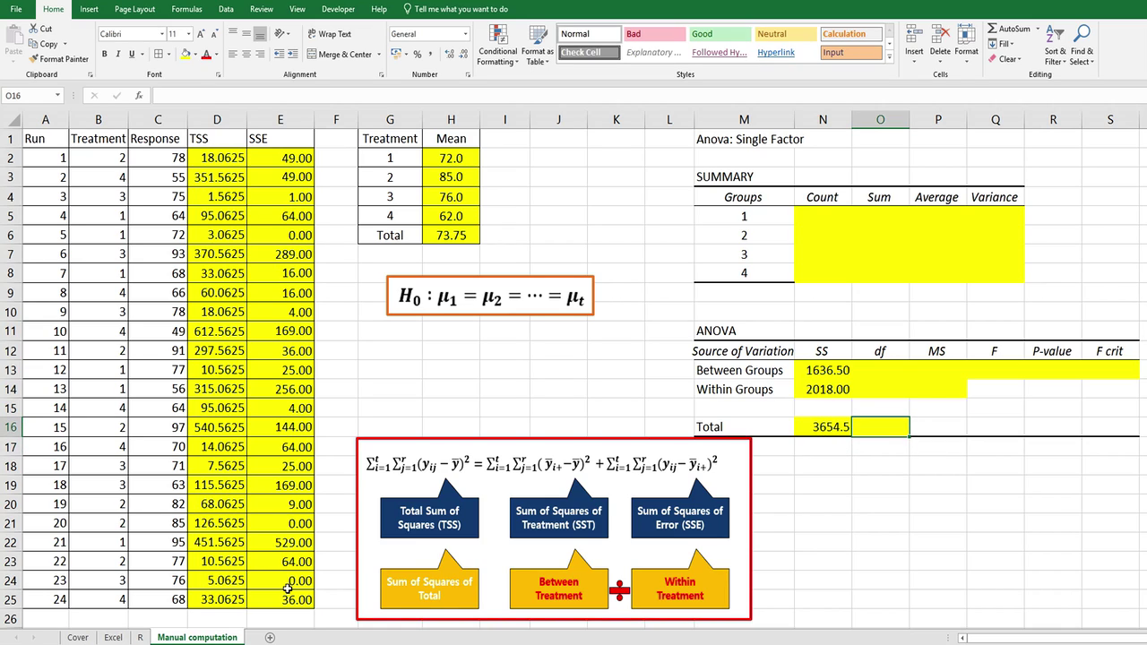
Enter a Total df of 23 in O16 and a Within Groups df of 20 in O14.
text(=)
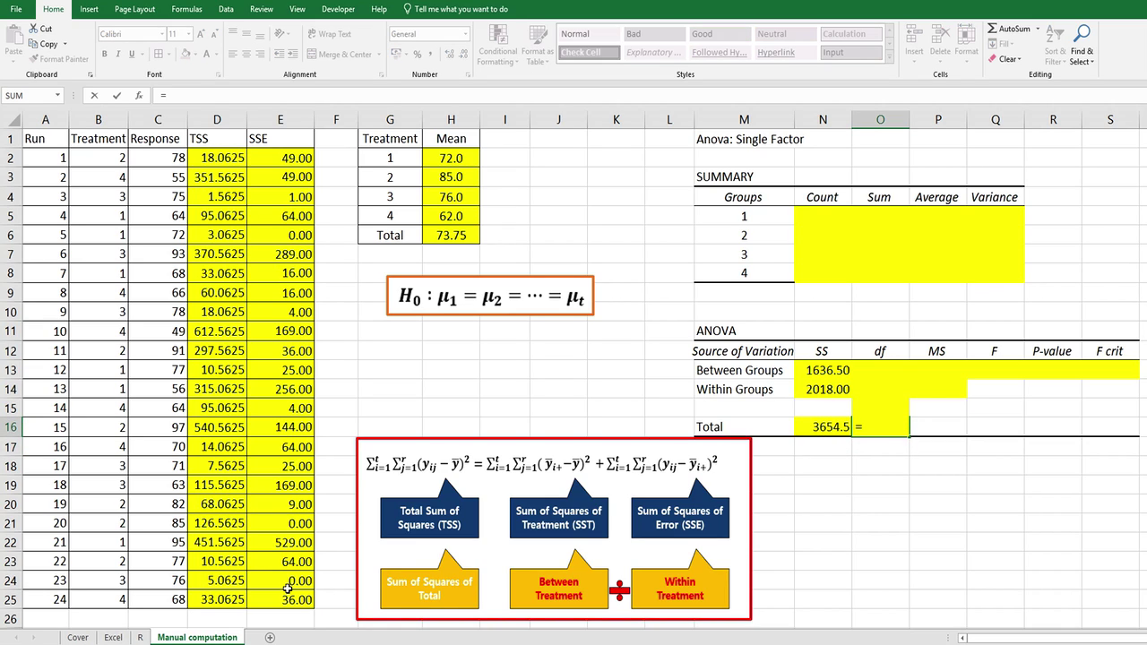
text(2)
text(1)
key(Return)
key(Up)
key(Up)
key(Up)
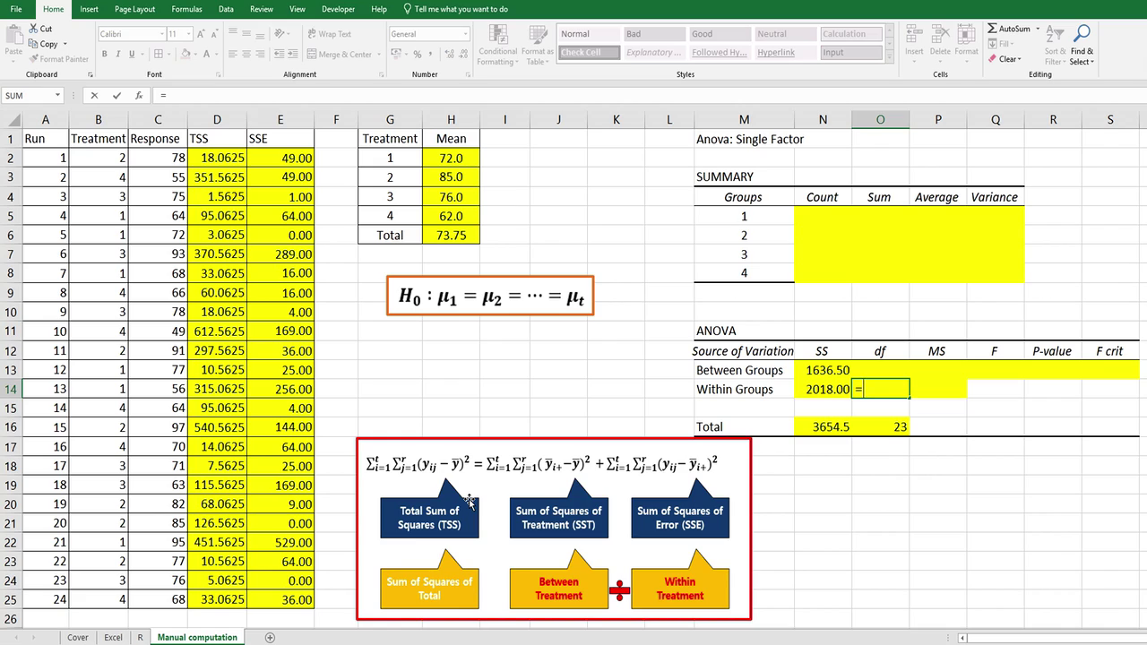
text(24)
key(Return)
Compute Between Groups df as =O16-O14, giving 3.
key(Up)
key(Up)
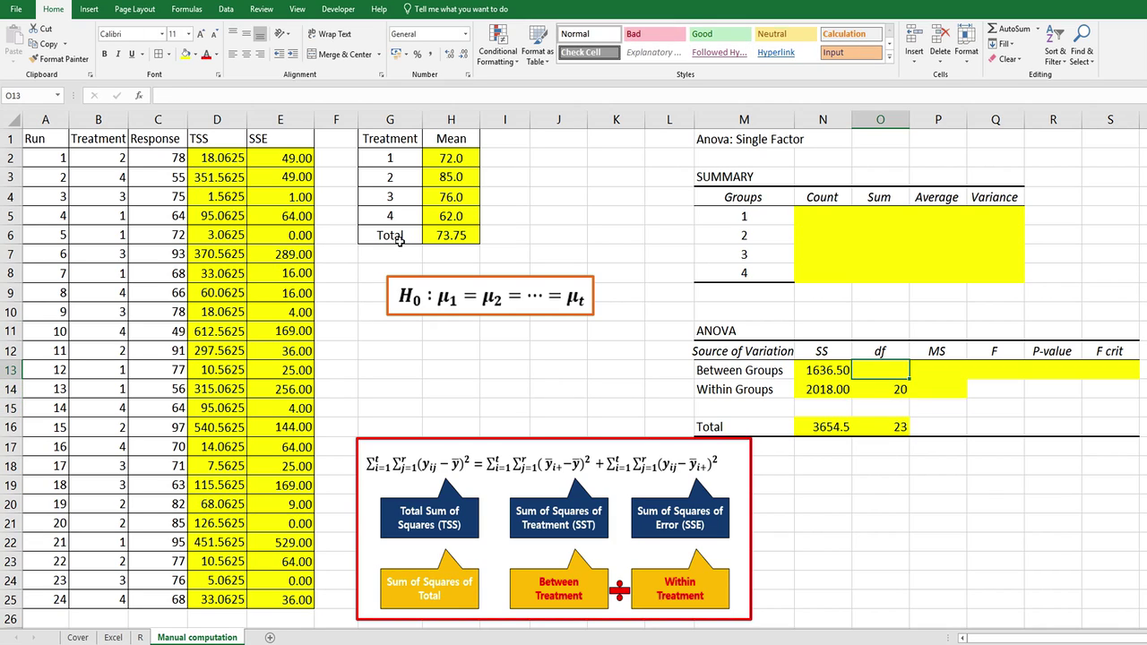
text(=)
key(Down)
key(Down)
key(Down)
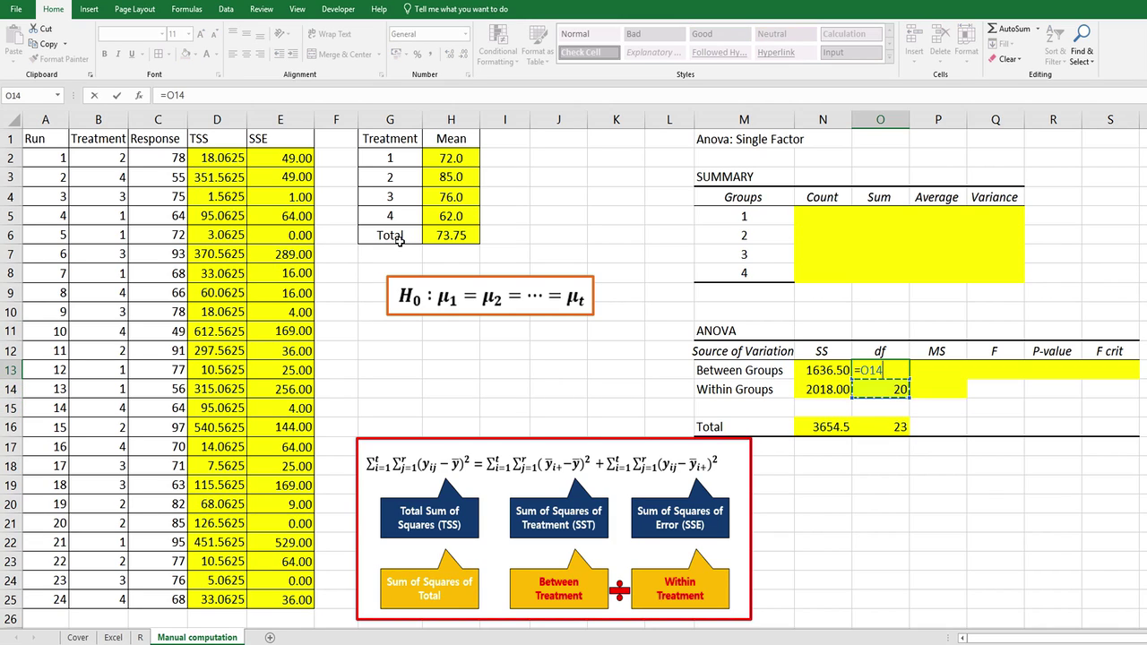
text(-)
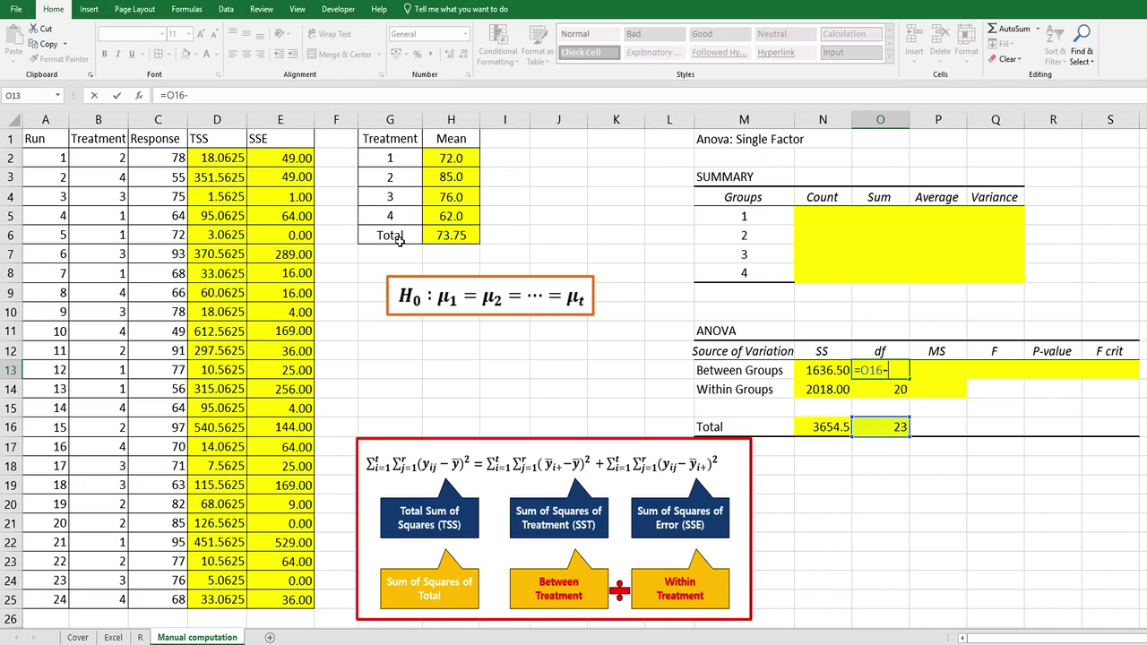
key(Down)
key(Return)
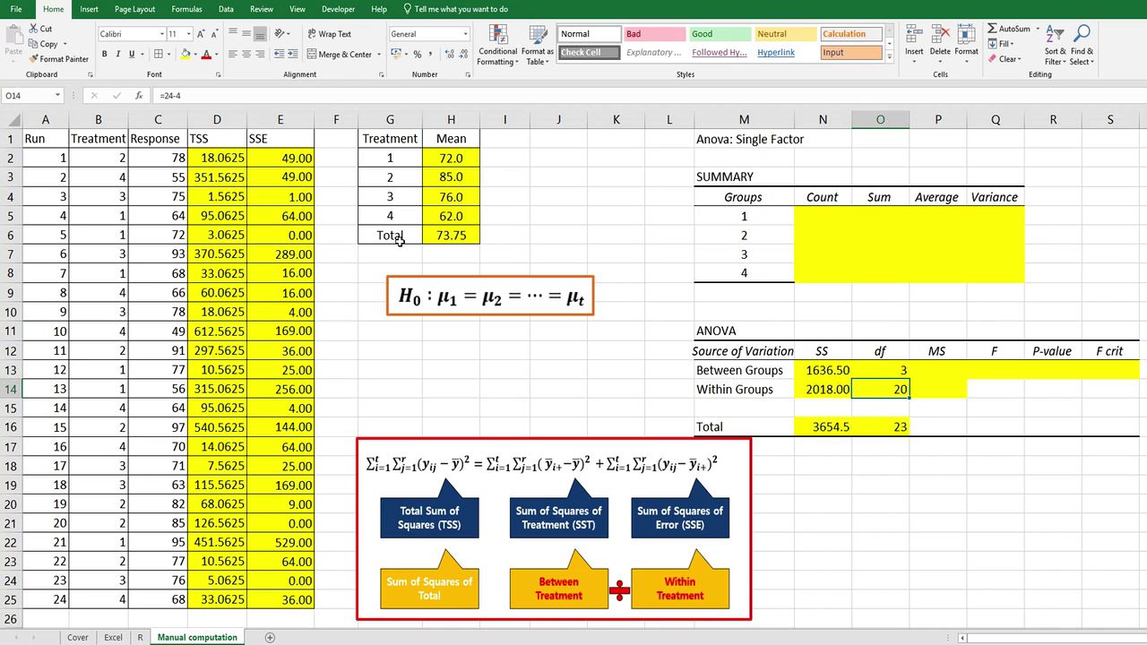
key(Right)
Compute mean square =N13/O13 in P13 and copy it to P14 (545.5 and 100.9).
key(Up)
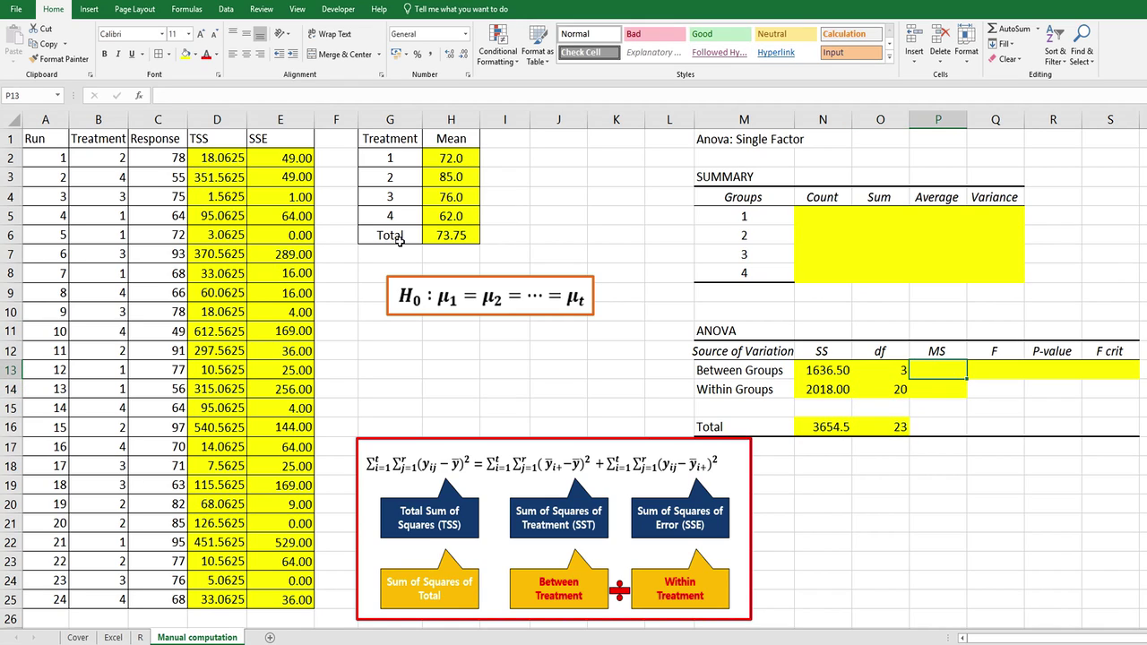
text(=)
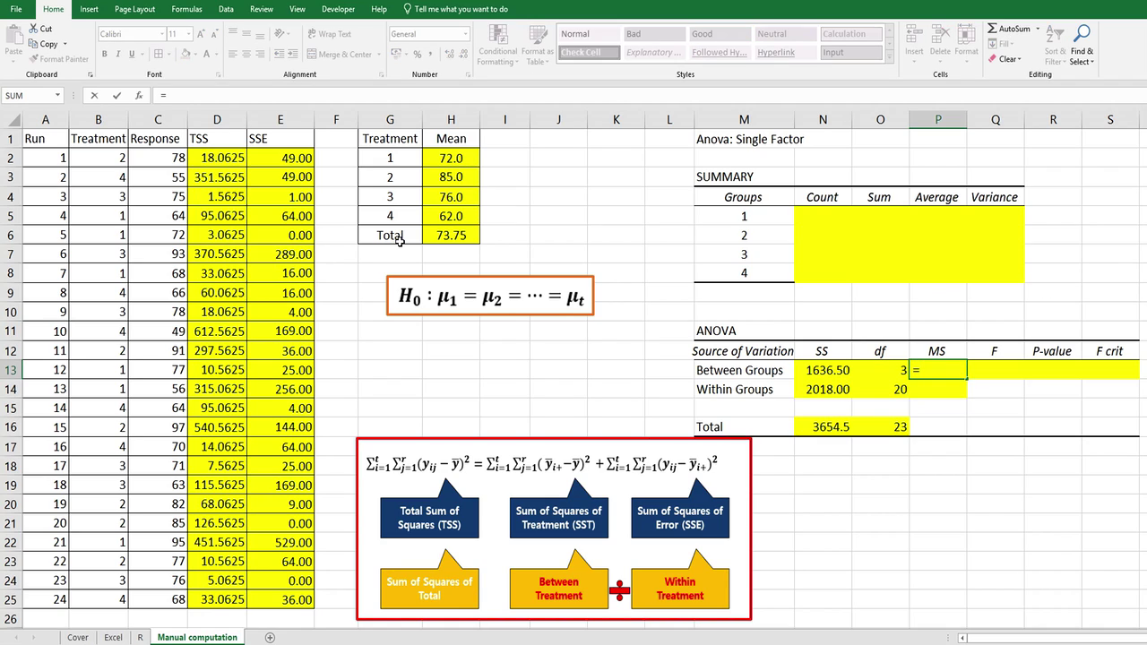
key(Left)
key(Left)
text(/)
key(Left)
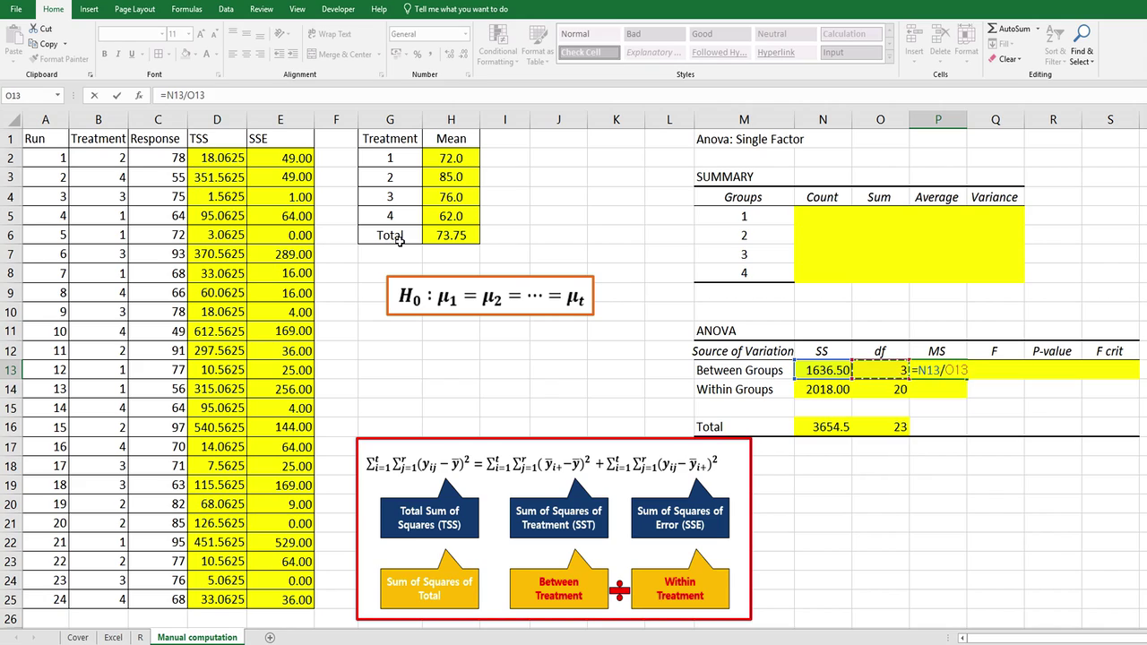
key(Return)
key(Up)
key(ctrl+c)
key(Down)
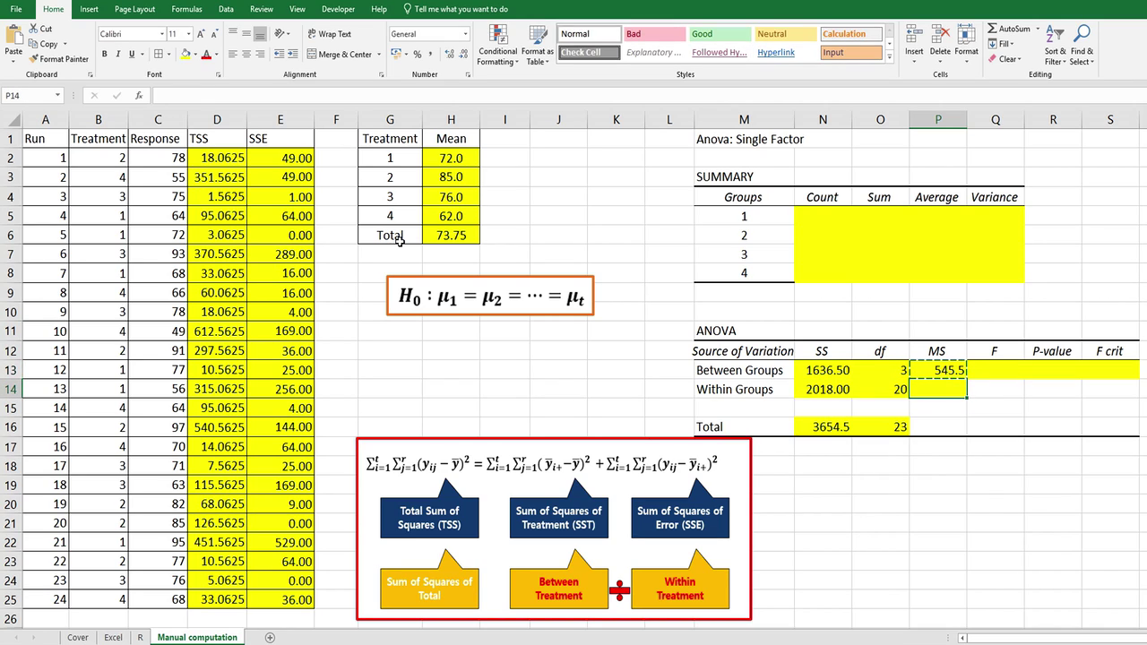
key(ctrl+v)
Compute the F ratio =P13/P14 in Q13, giving 5.40634.
key(Right)
key(Up)
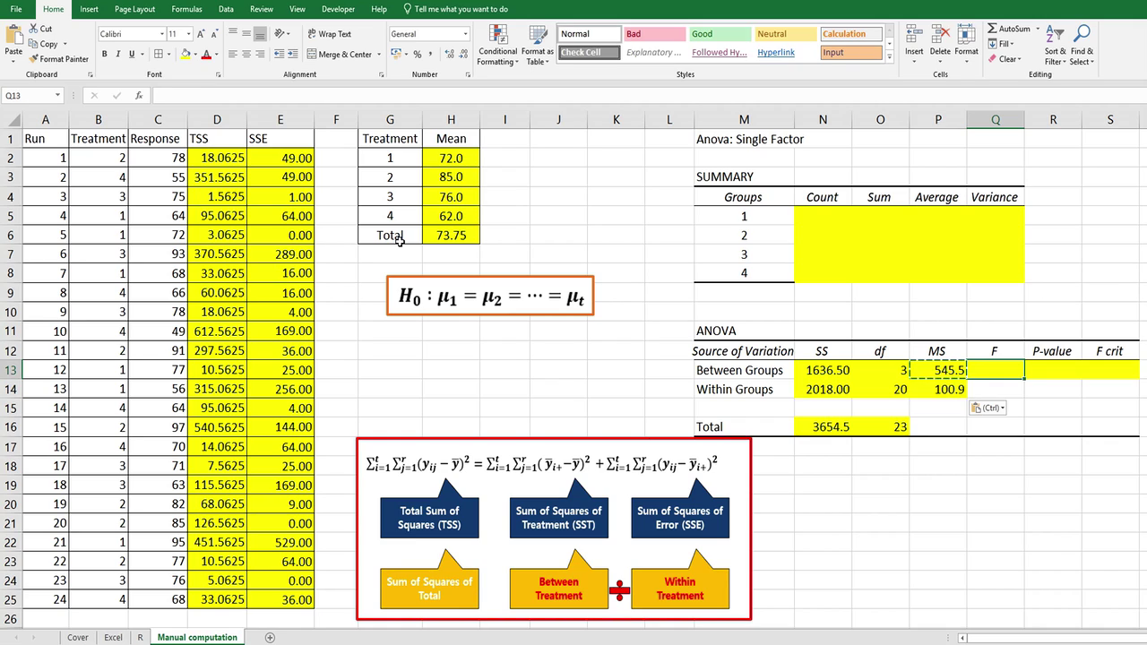
text(=)
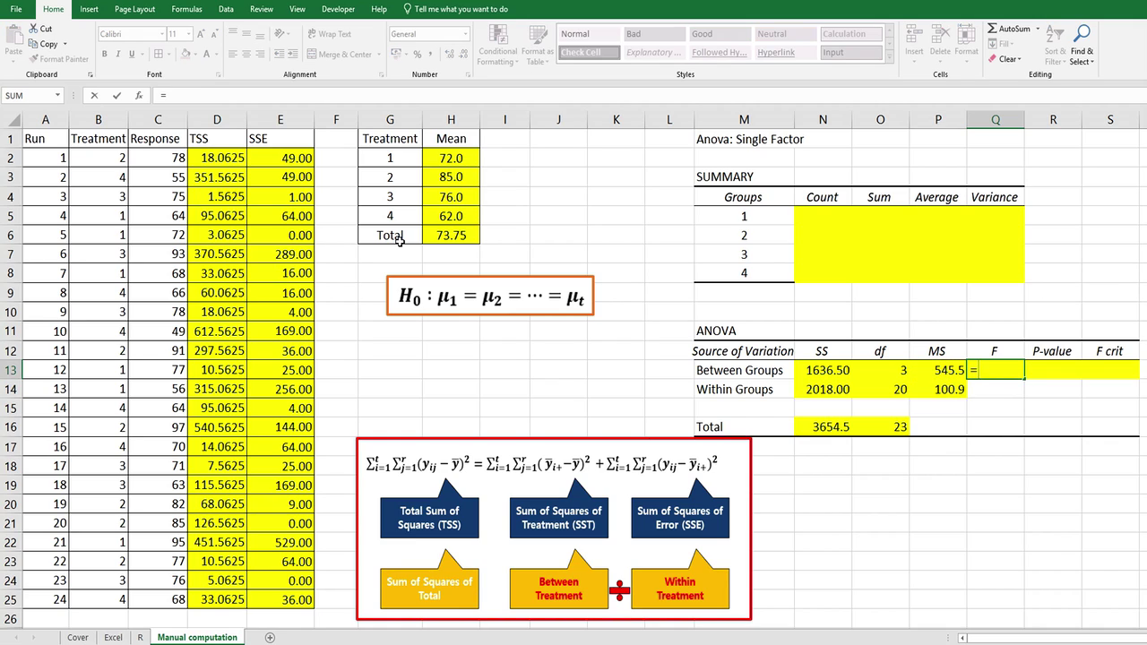
key(Left)
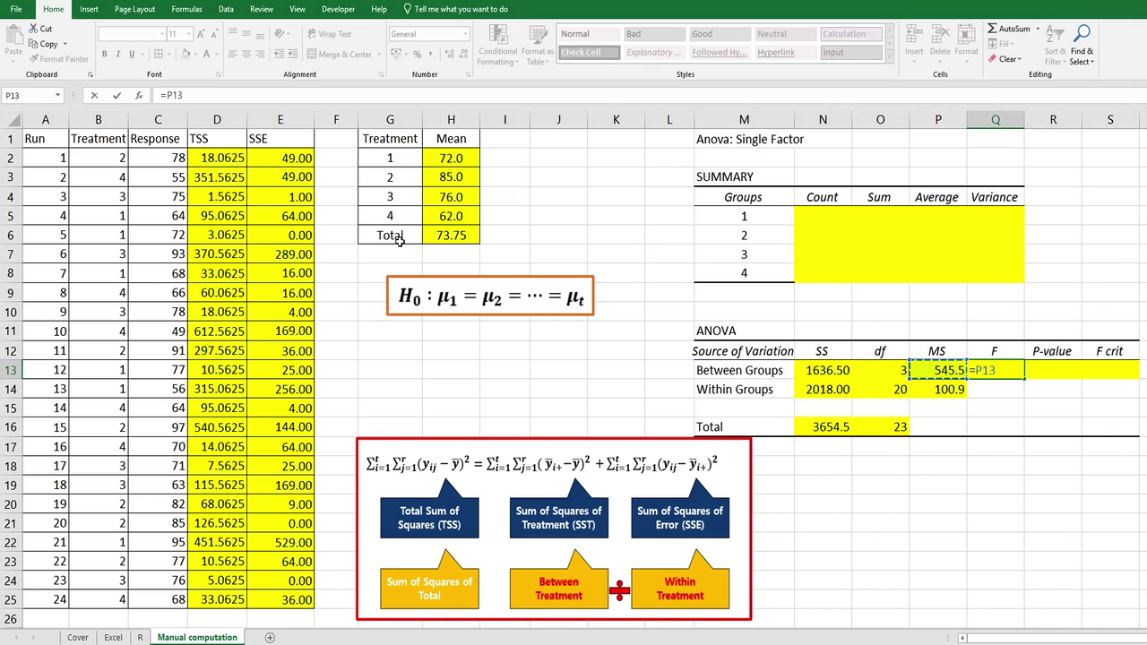
text(/)
key(Left)
key(Down)
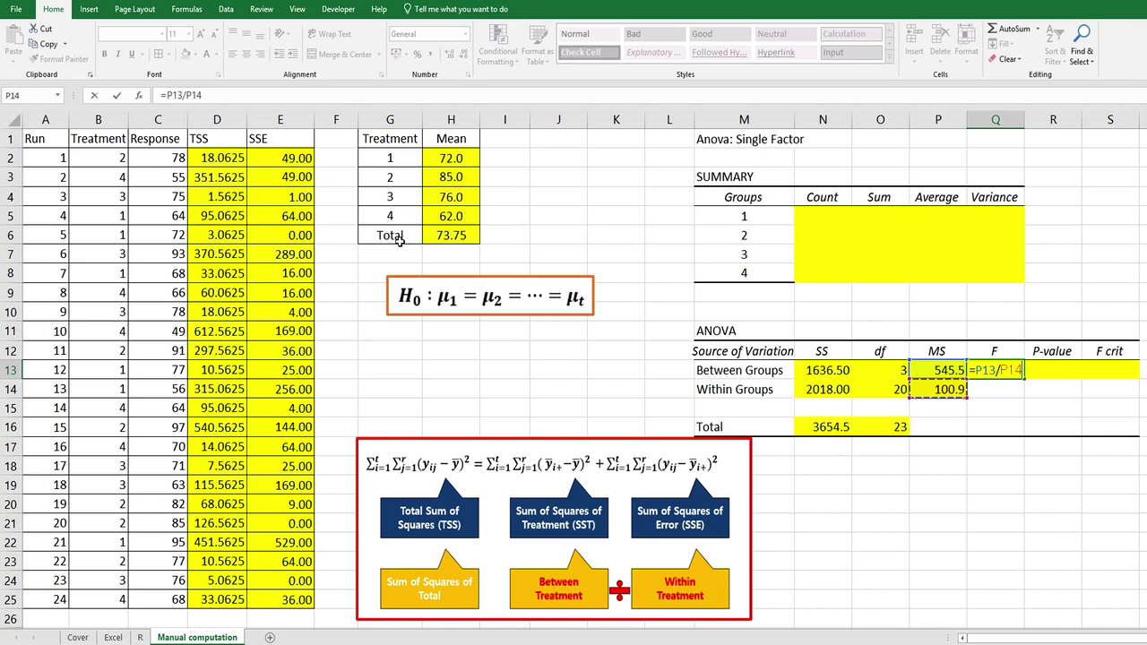
key(Return)
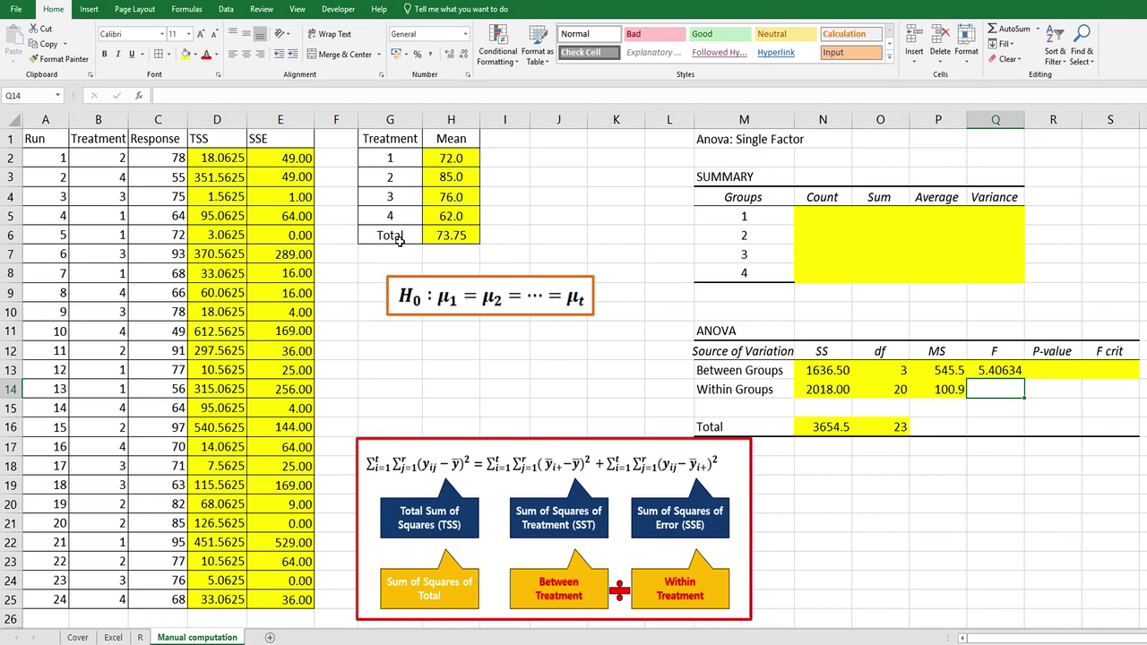
key(Up)
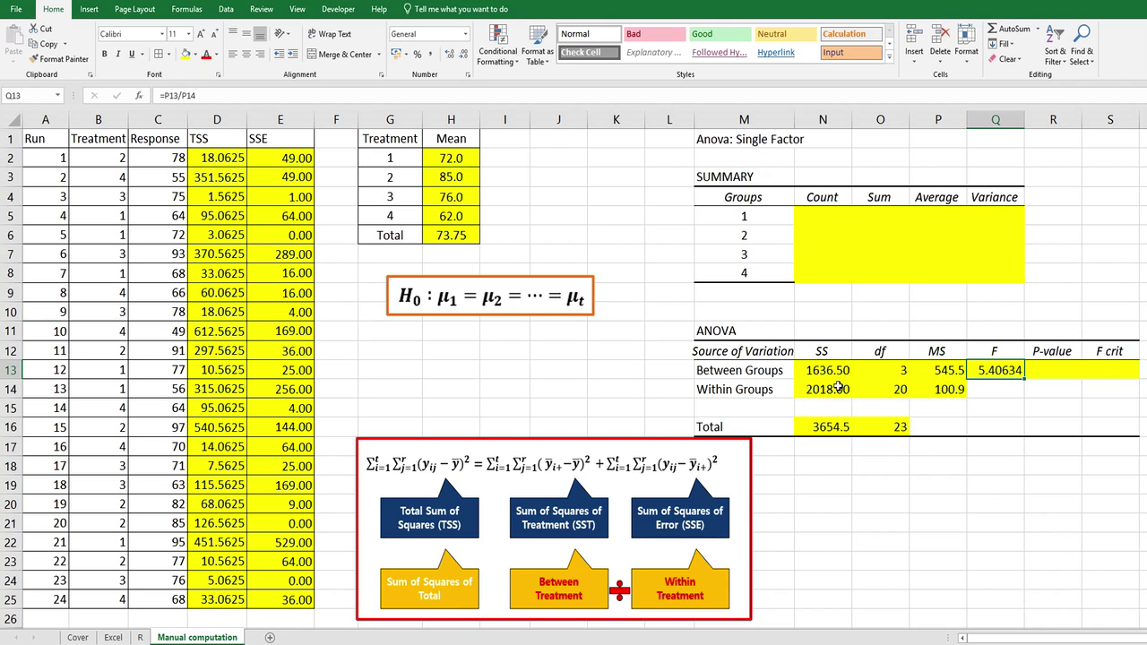
Enter =1-F.DIST(Q13,O13,O14,TRUE) in R13 for a P-value of 0.00688.
click(1039, 371)
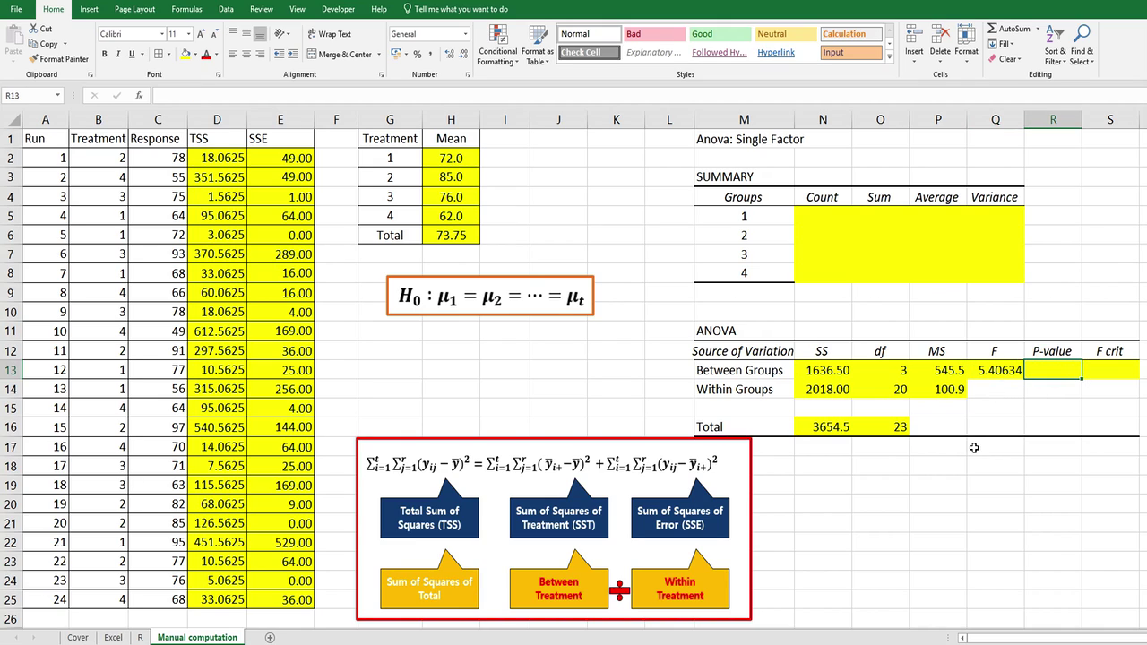
text(=1)
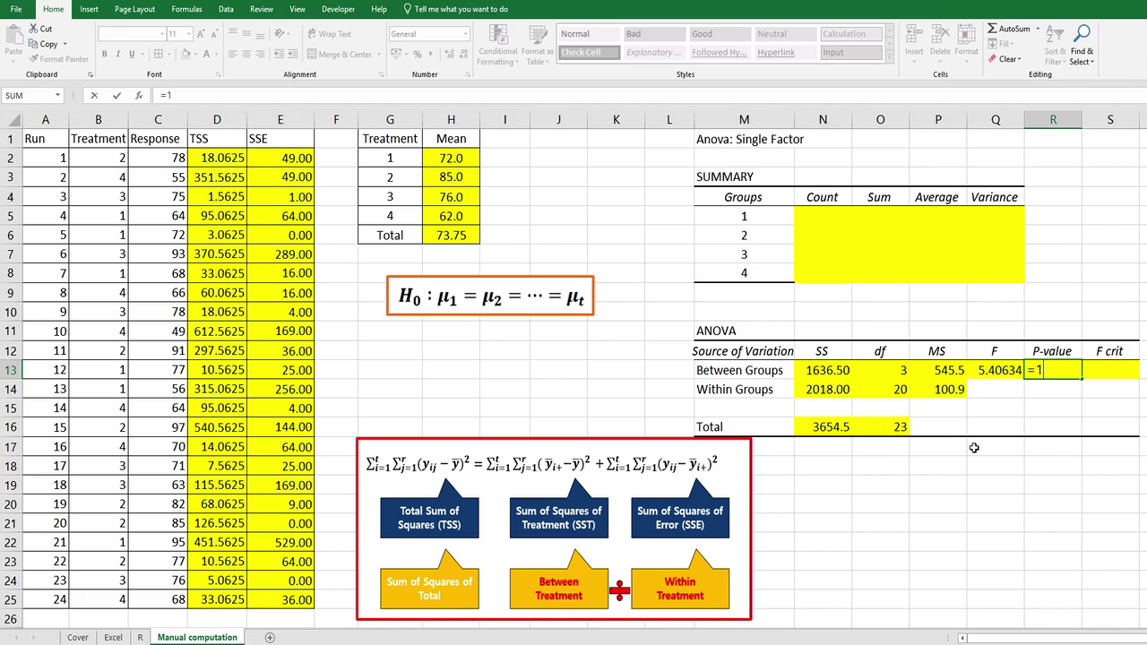
text(-f.dis)
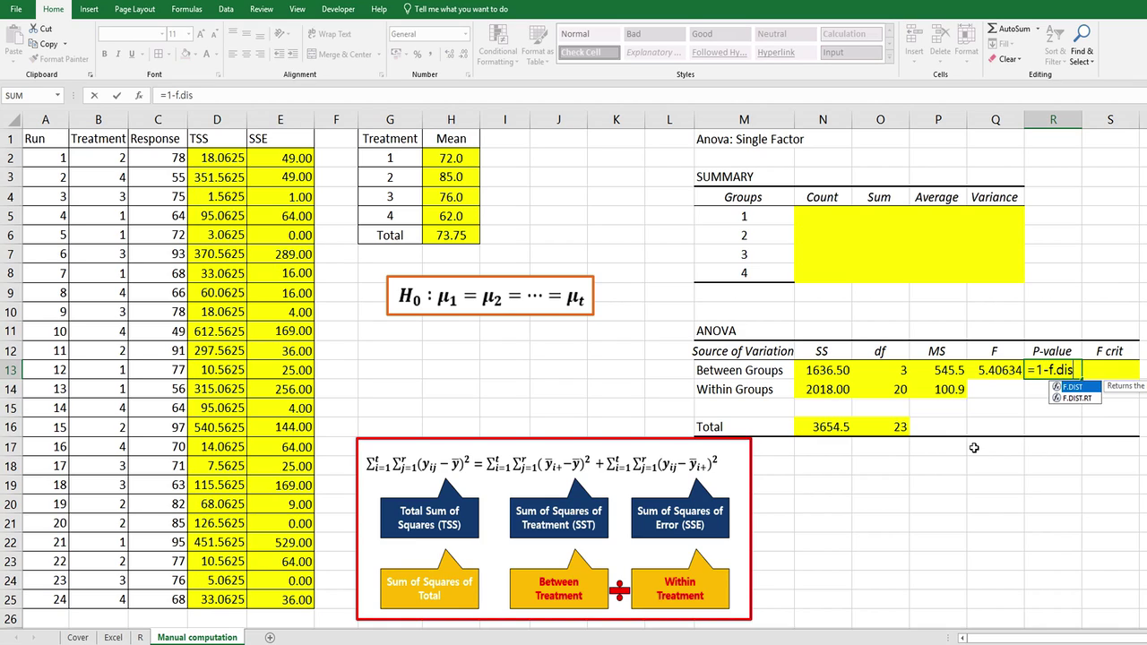
text(t()
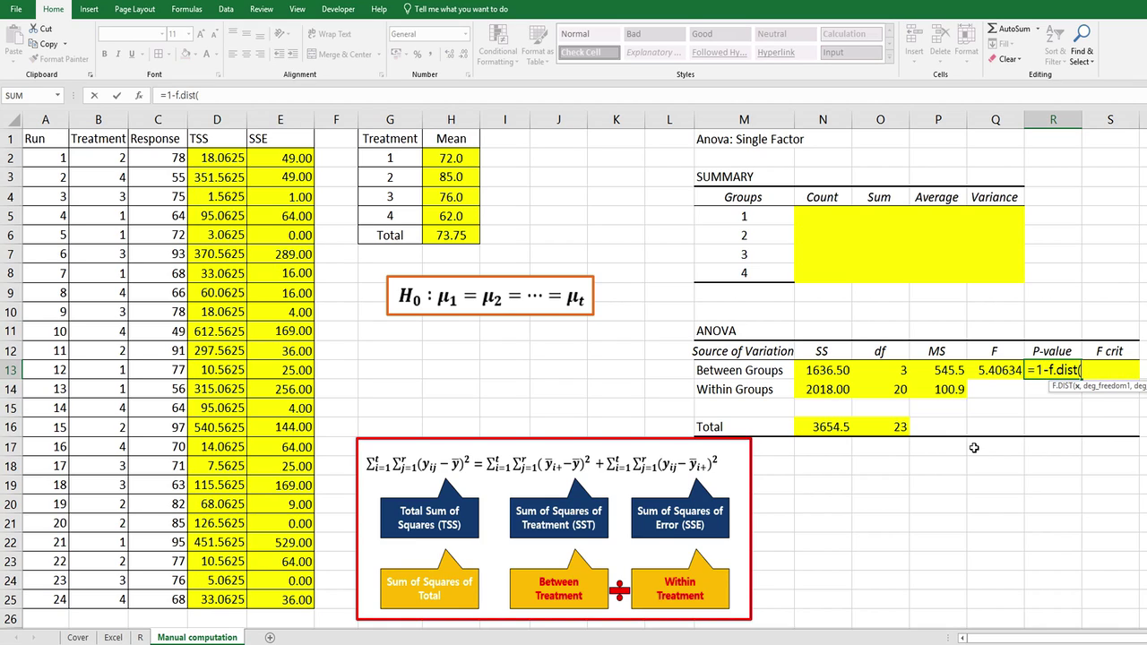
click(1010, 370)
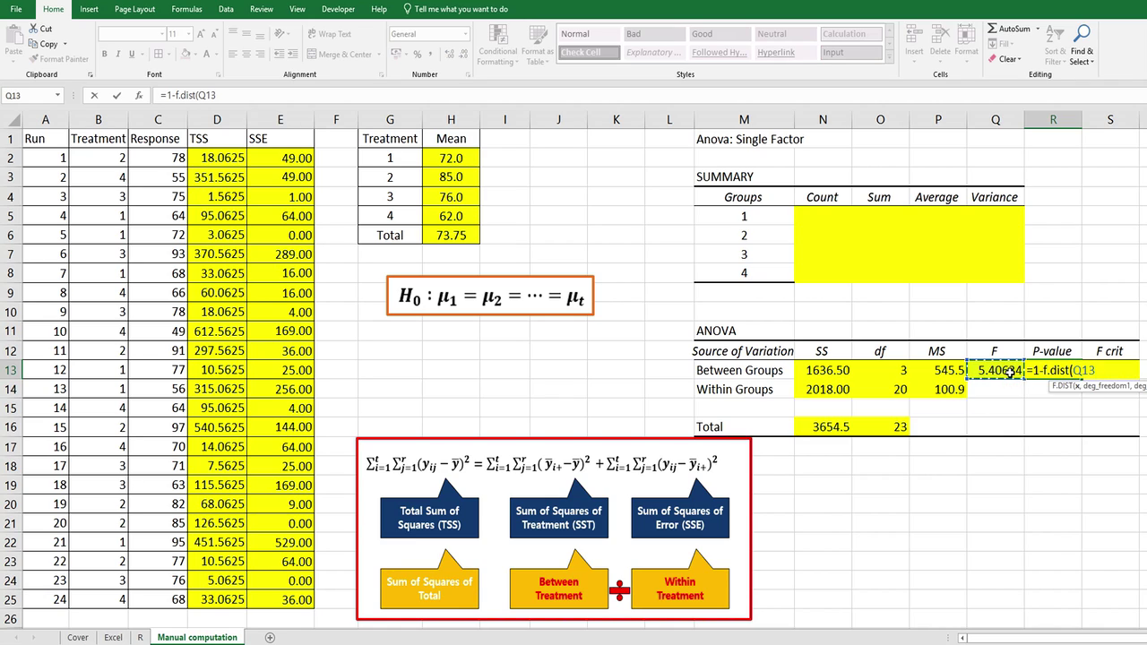
text(,)
key(Left)
key(Left)
key(Left)
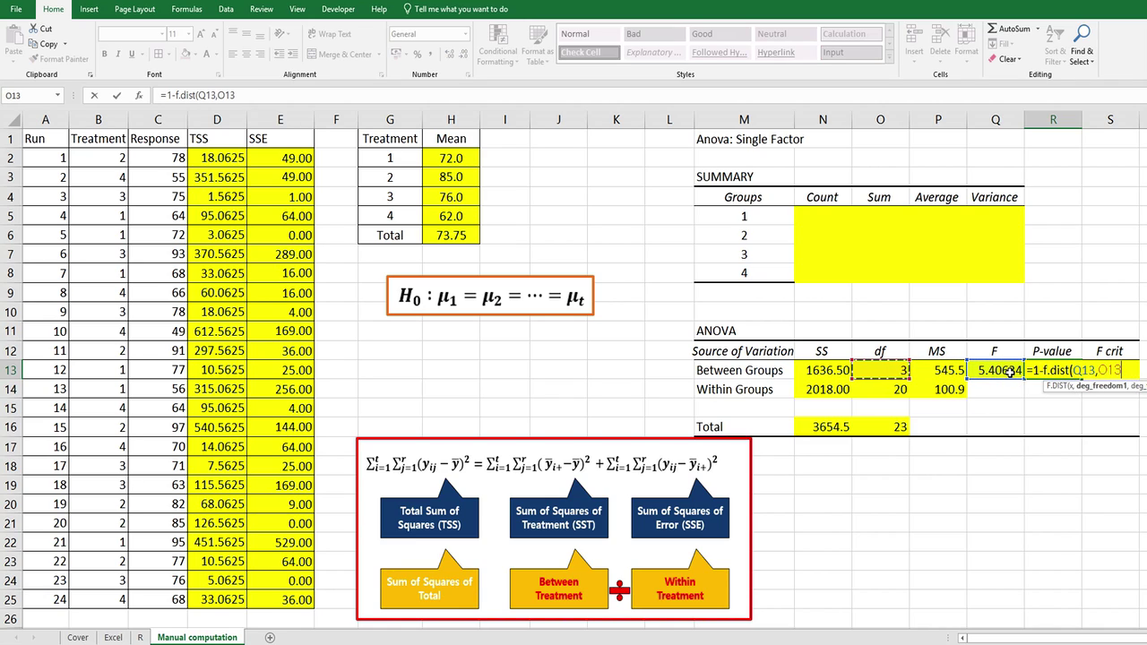
text(,)
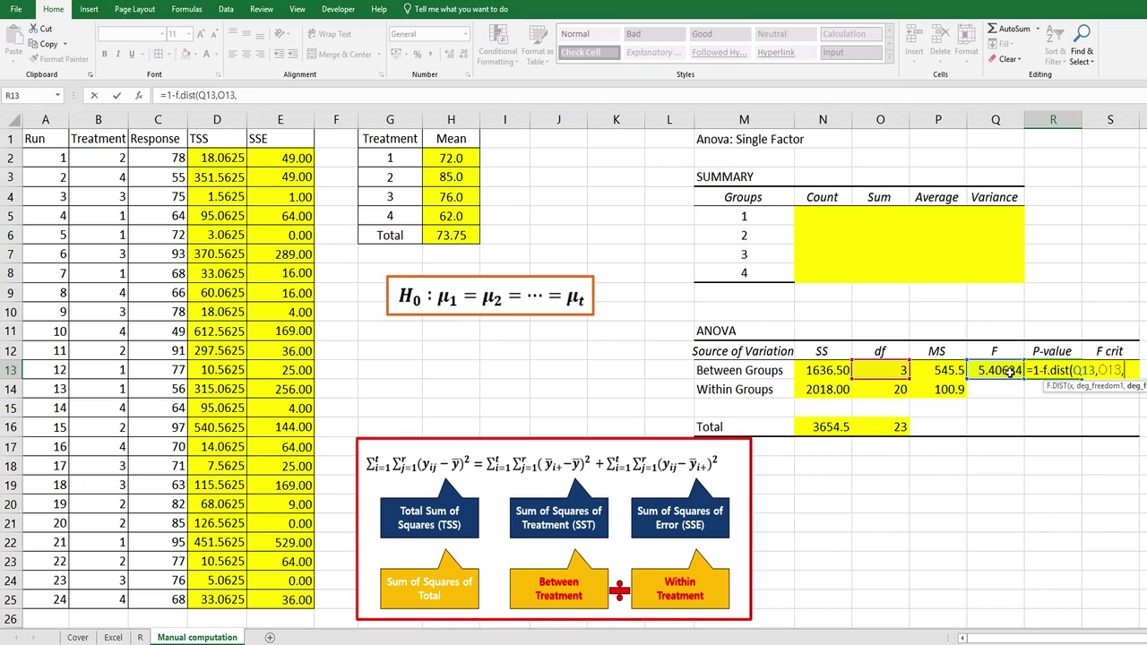
click(884, 392)
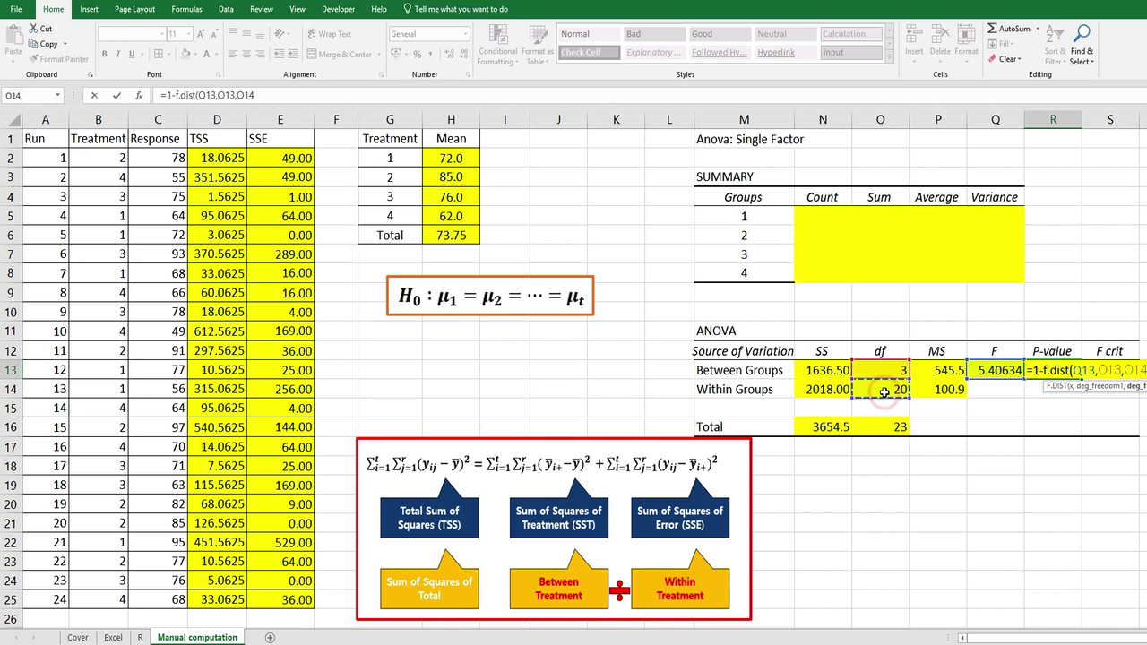
text(,true)
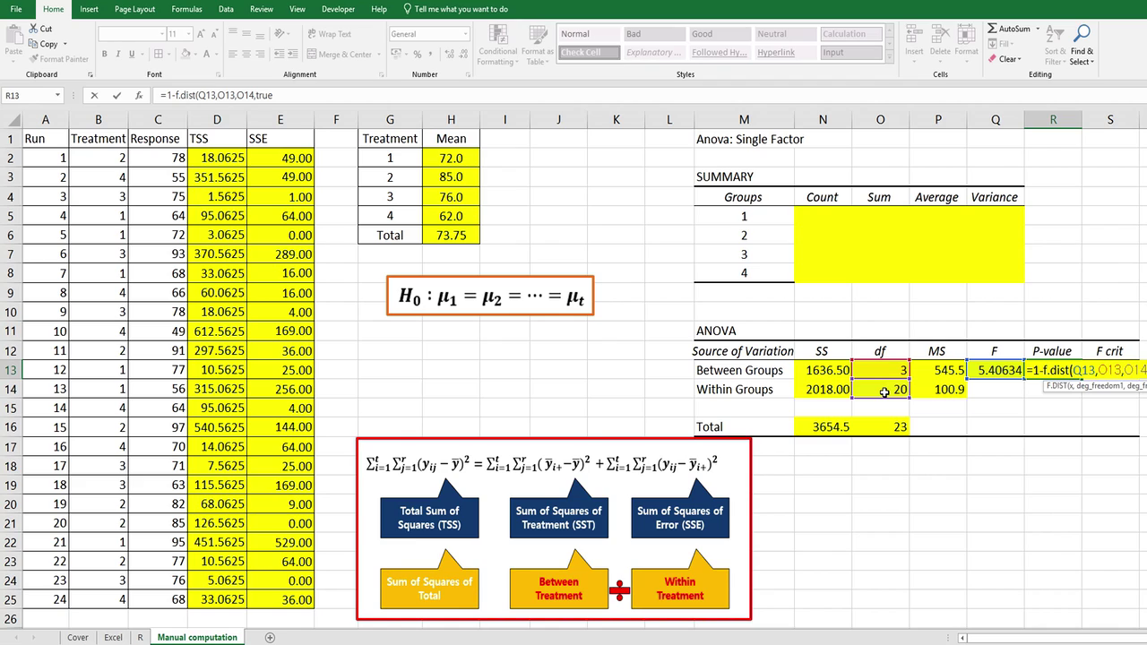
key(Return)
key(Up)
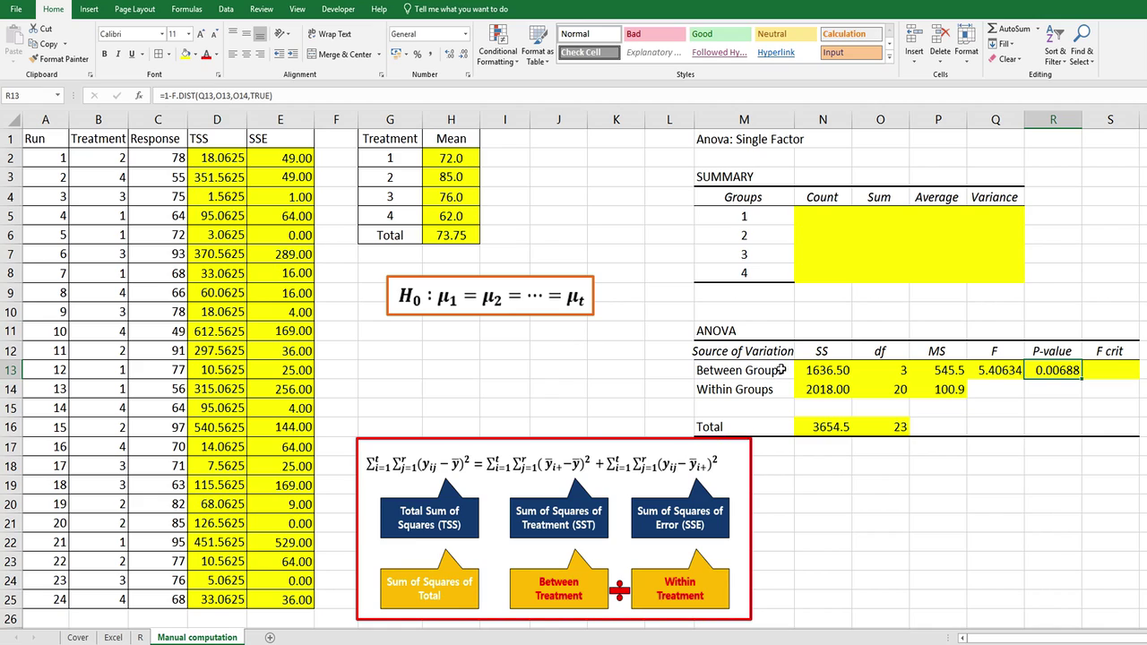
click(1106, 369)
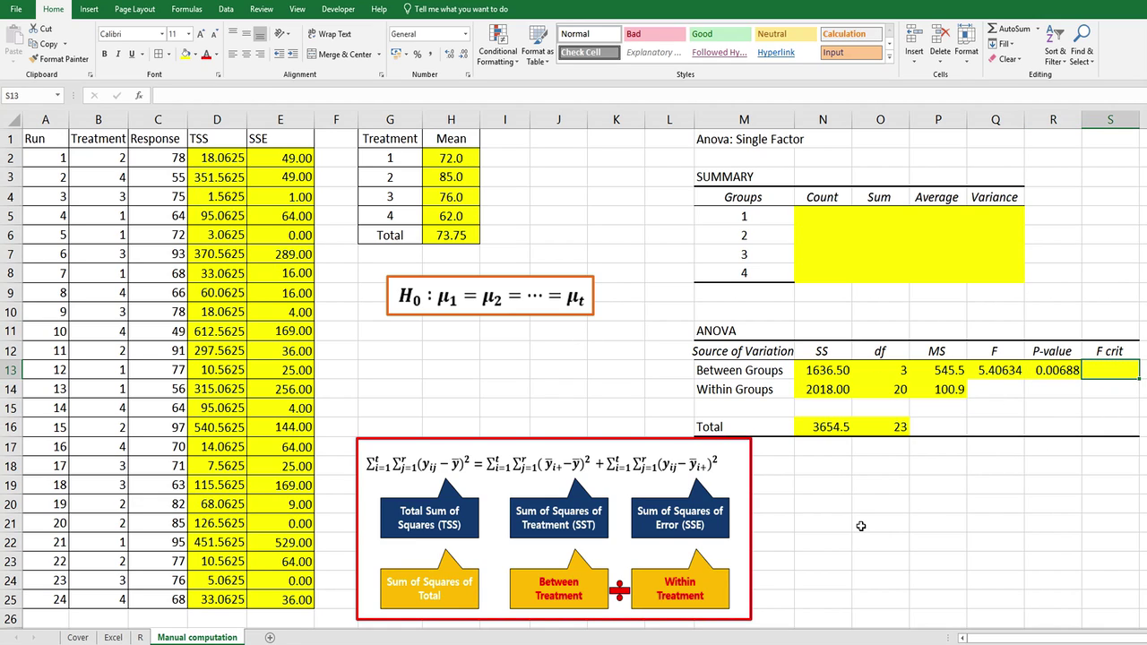
Enter =F.INV(0.95,O13,O14) as the Between Groups F crit, giving 3.09839, then review Q13's formula.
text(=f)
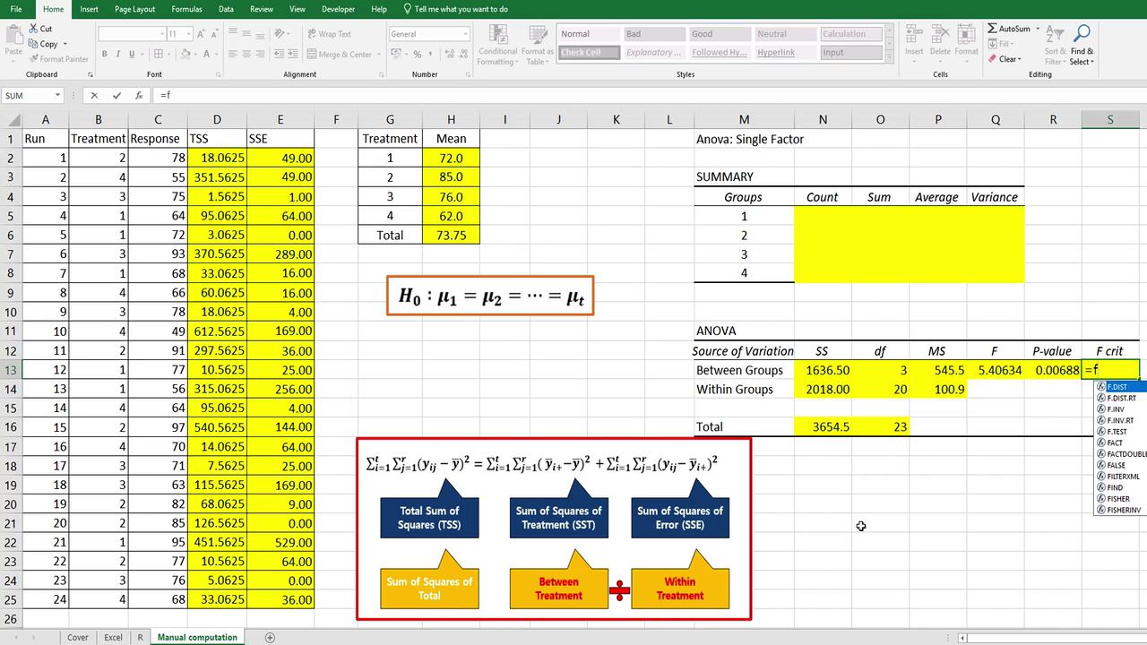
text(.inv)
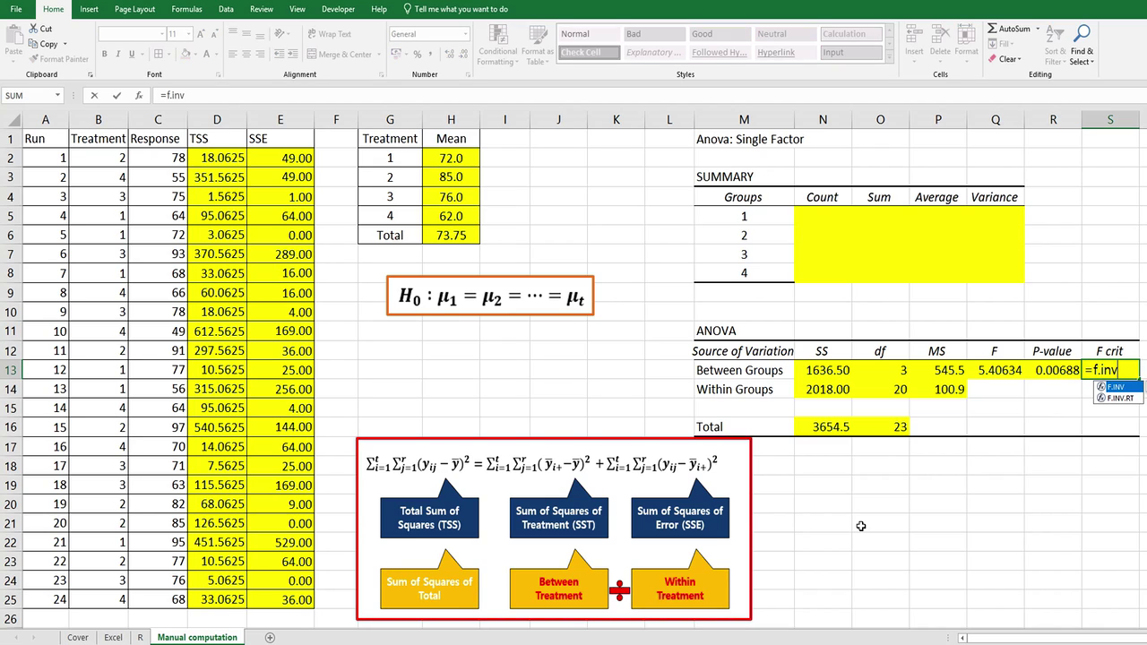
text(()
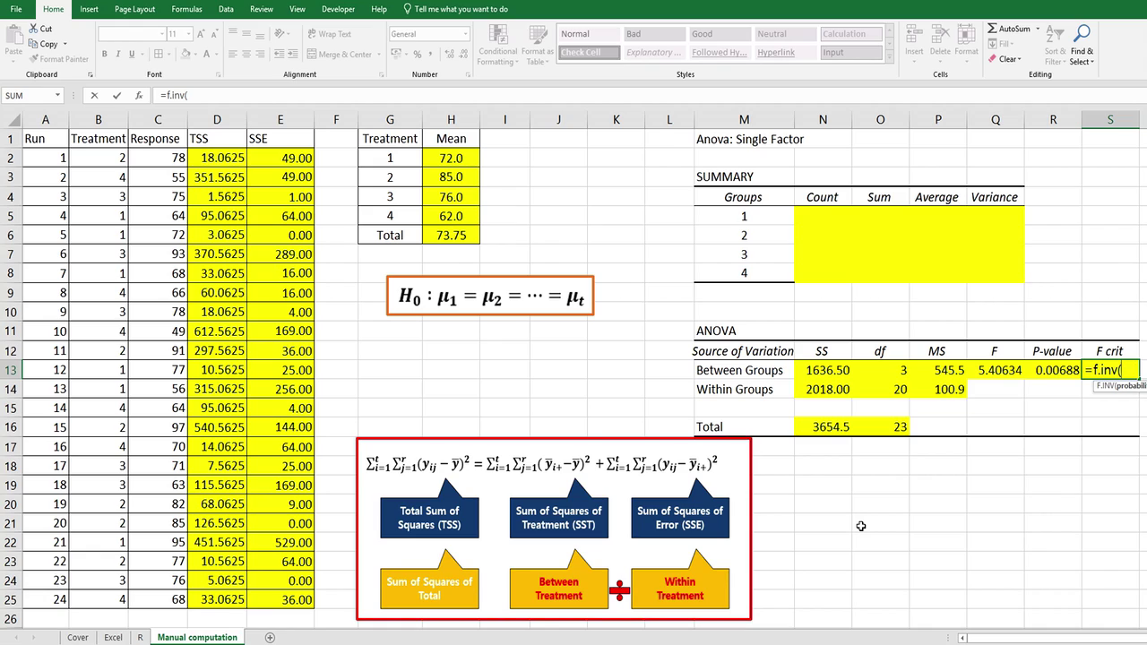
text(0.95,)
click(896, 371)
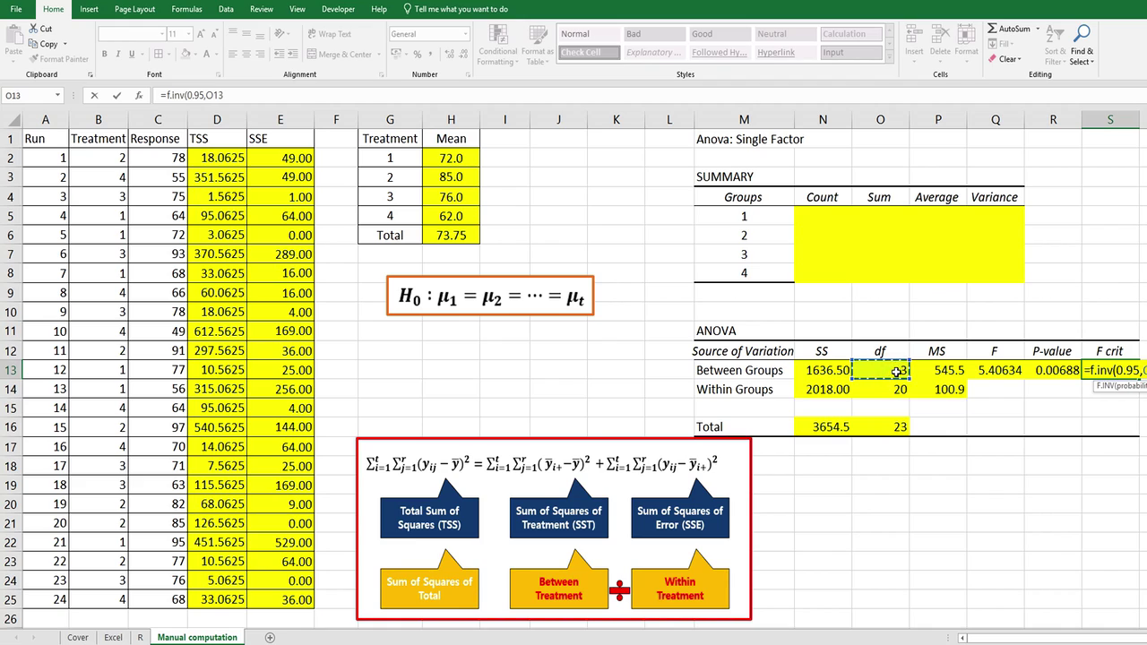
text(,)
click(897, 388)
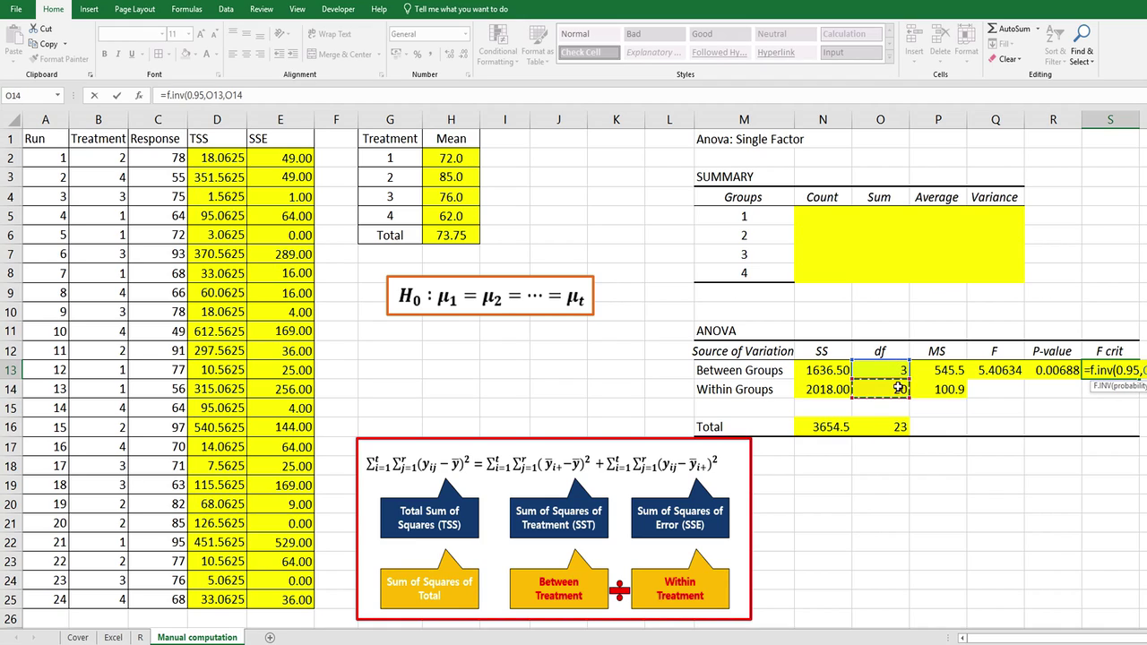
key(Return)
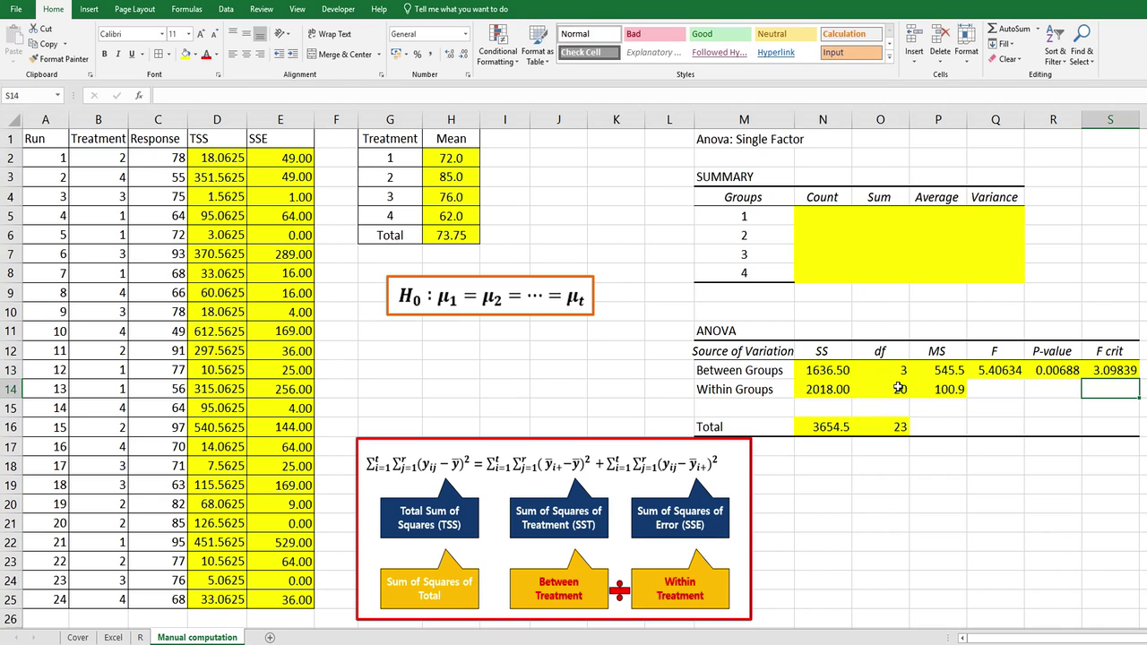
click(1013, 373)
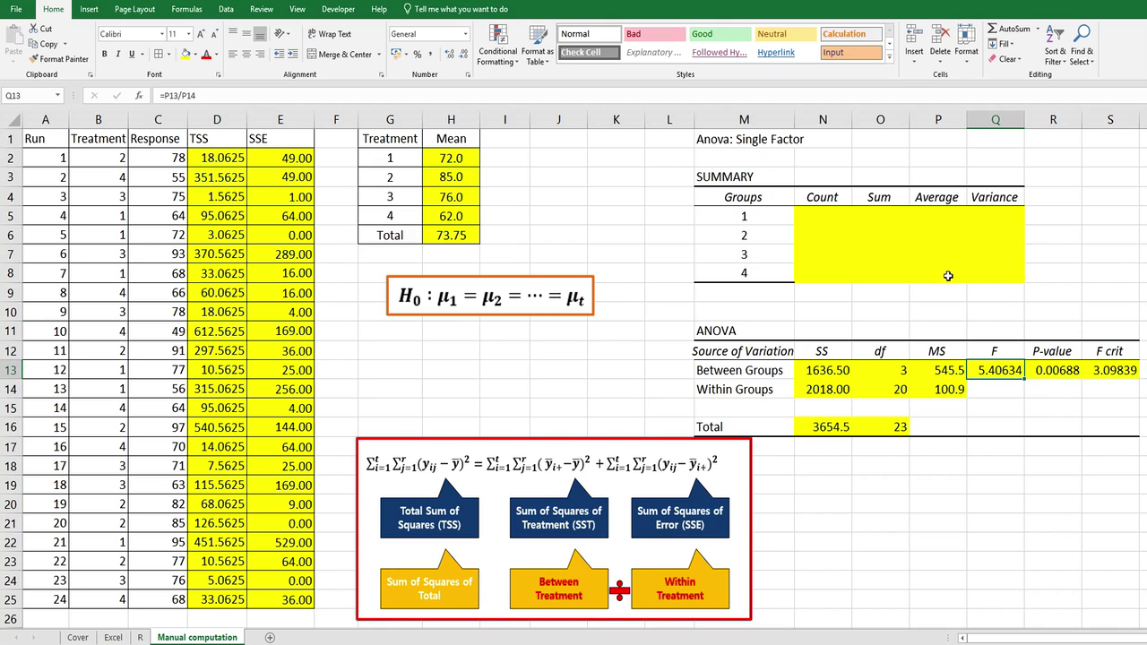
Enter =COUNTIF($B$2:$B$25,M5) in N5 to count group 1's runs.
drag(826, 214, 995, 273)
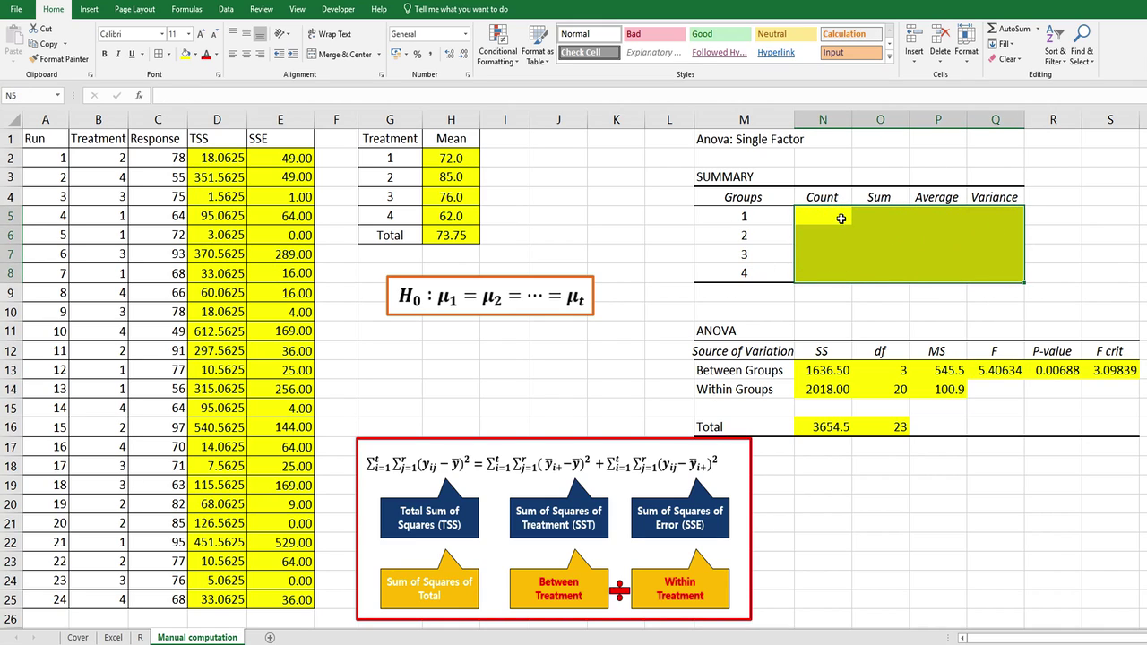
click(840, 218)
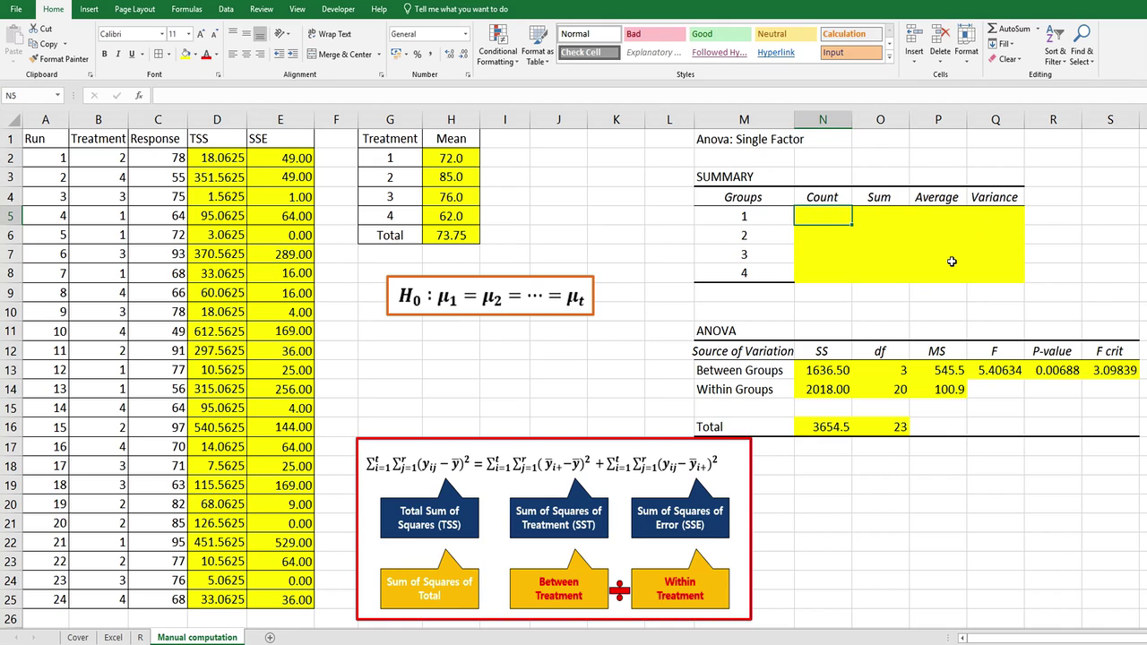
text(=)
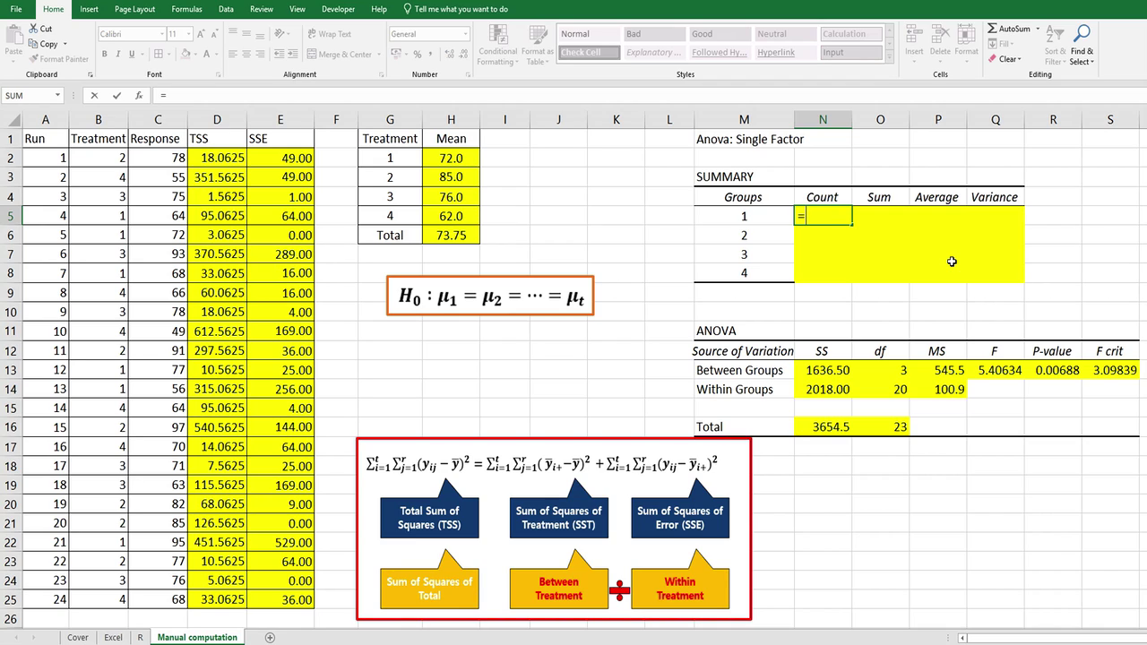
text(countif()
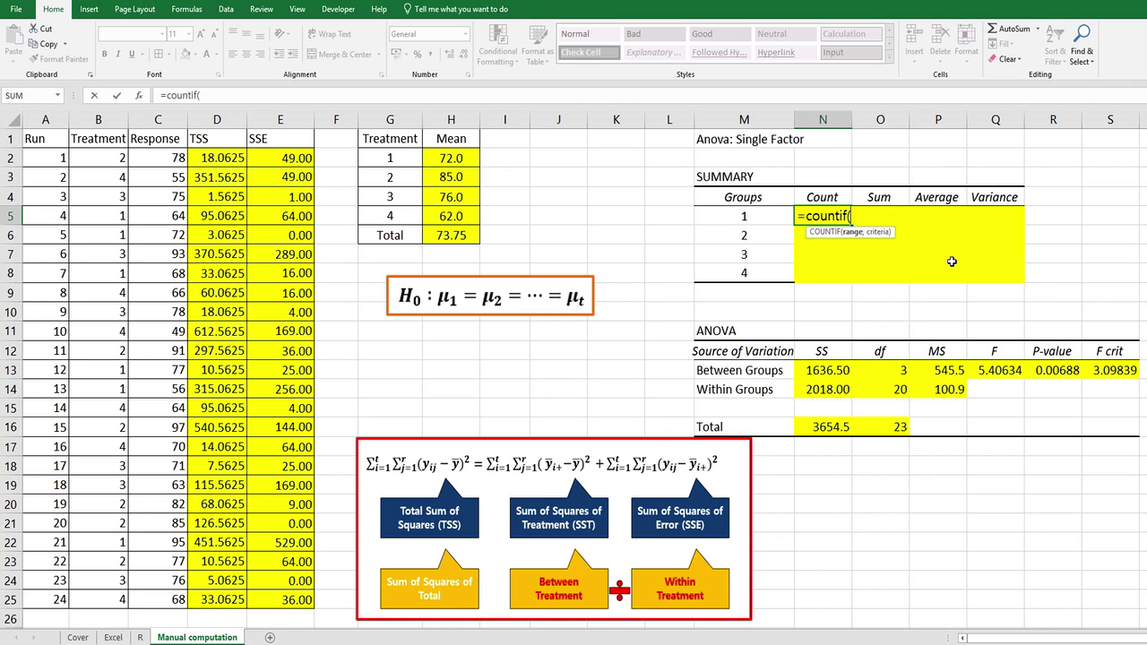
click(108, 158)
shift+click(102, 596)
key(F4)
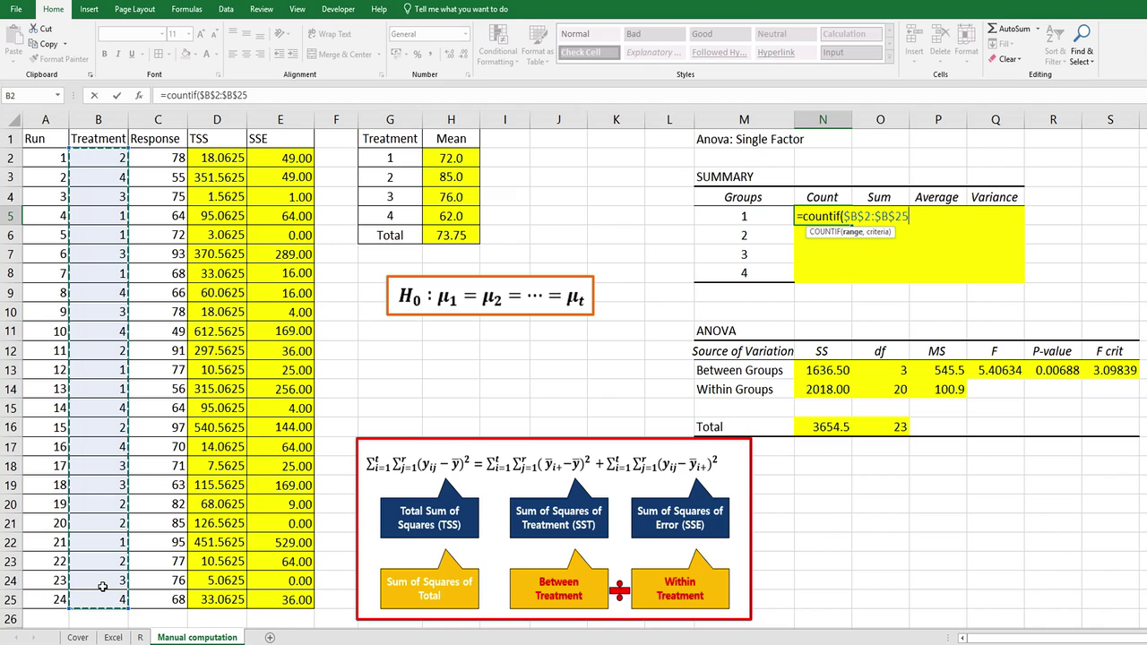
text(,)
key(Left)
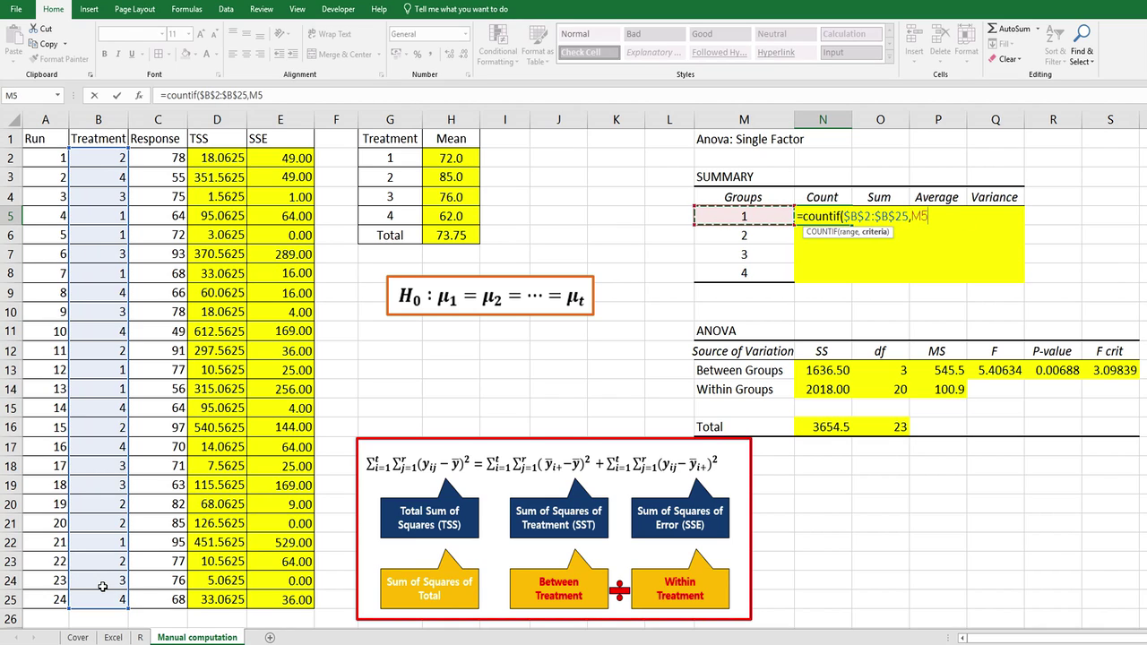
key(ctrl+Return)
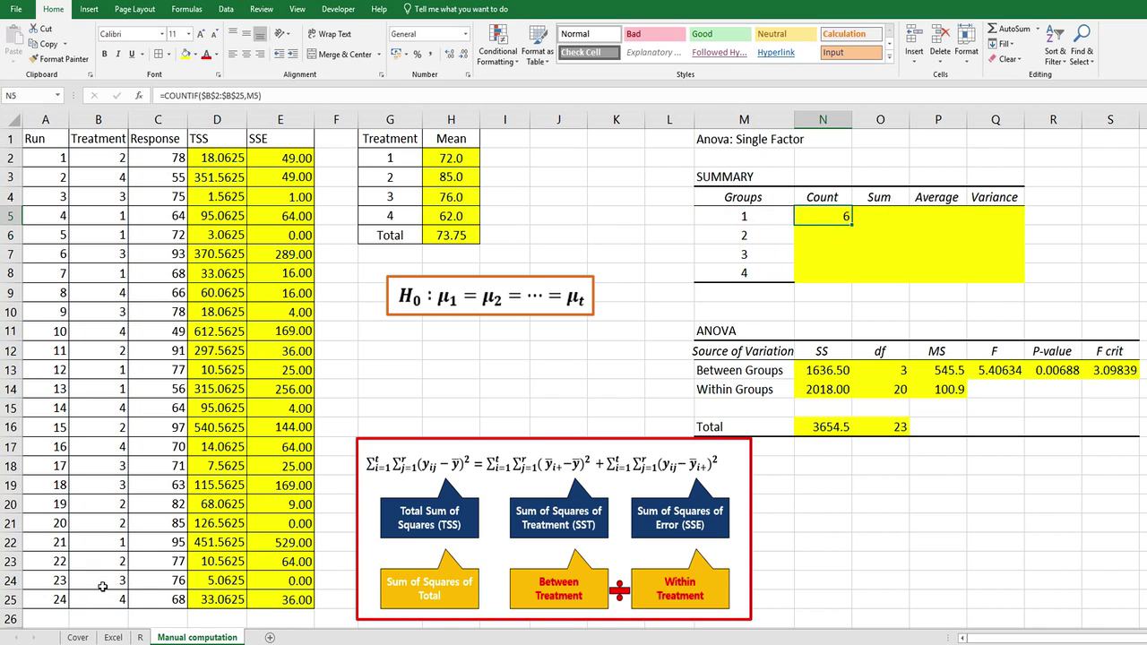
Copy the count formula down to N8 so every group shows 6.
key(ctrl+c)
key(shift+Down)
key(shift+Down)
key(shift+Down)
key(ctrl+v)
key(Right)
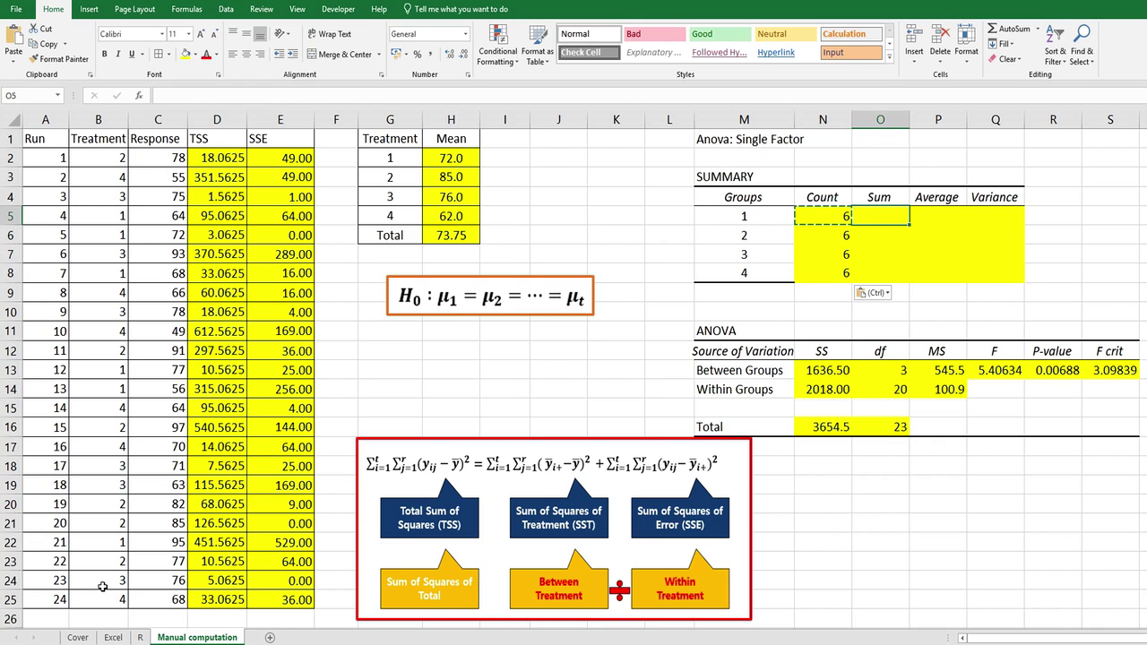
Enter =SUMIF($B$2:$B$25,M5,$C$2:$C$25) in O5, giving group 1's sum of 432.
text(=sumi)
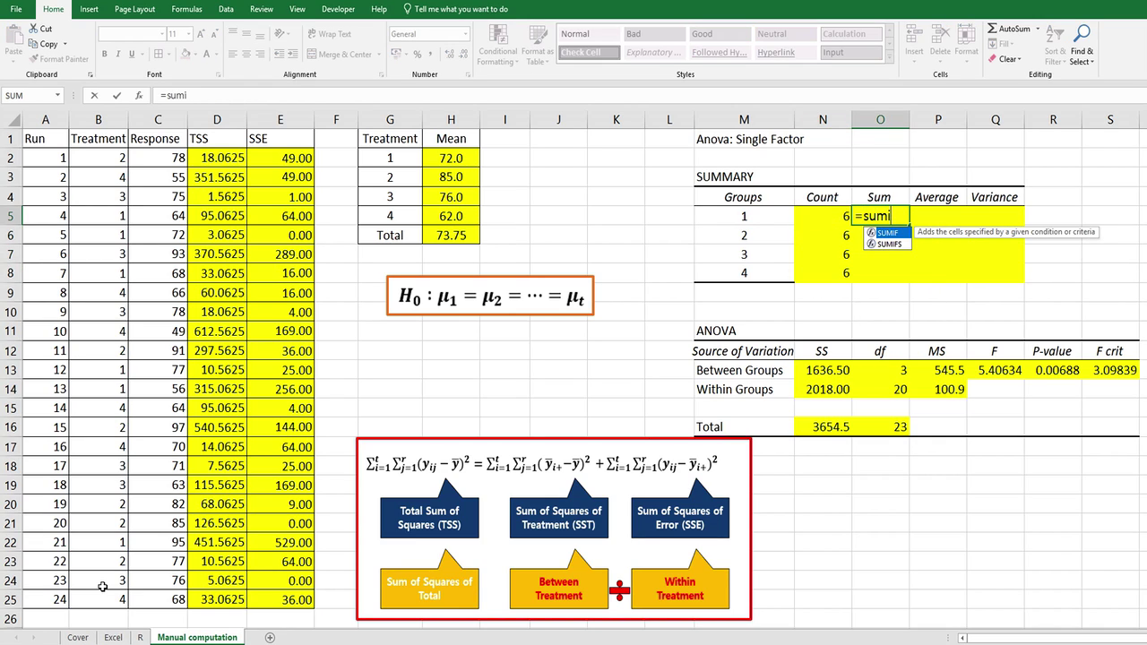
text(f()
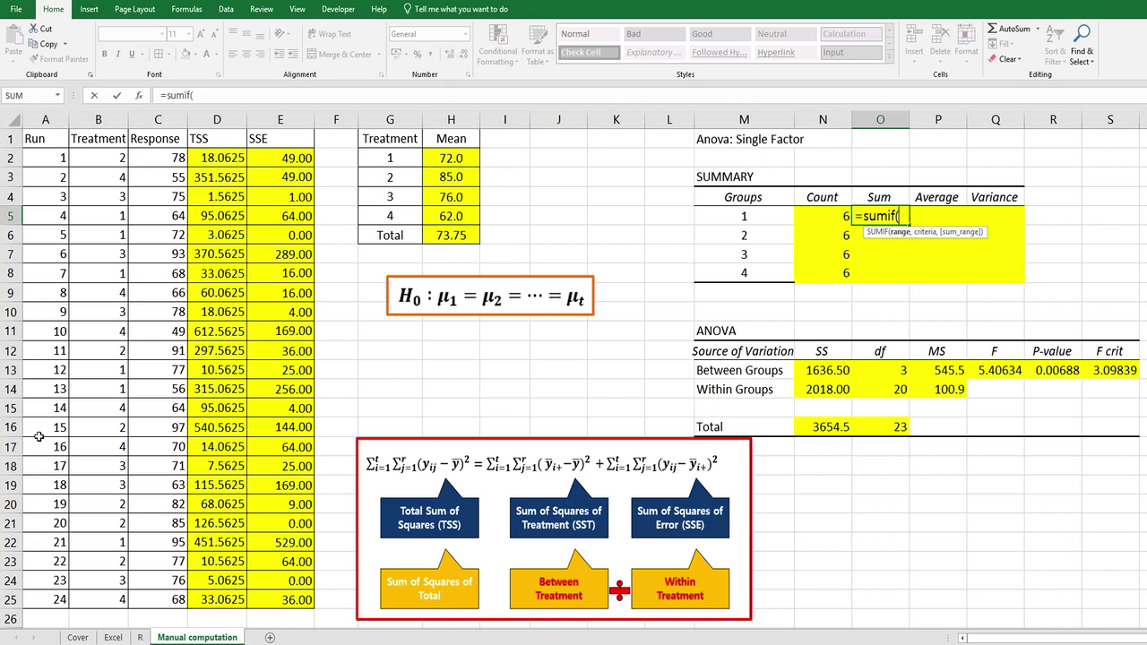
drag(87, 158, 102, 599)
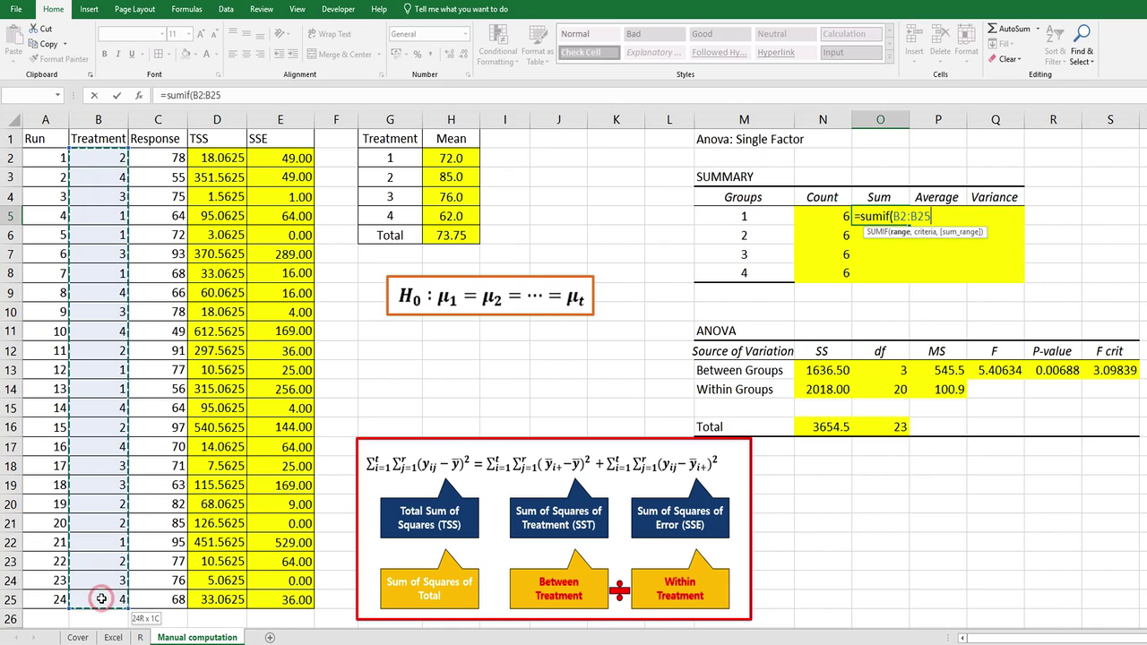
key(F4)
text(,)
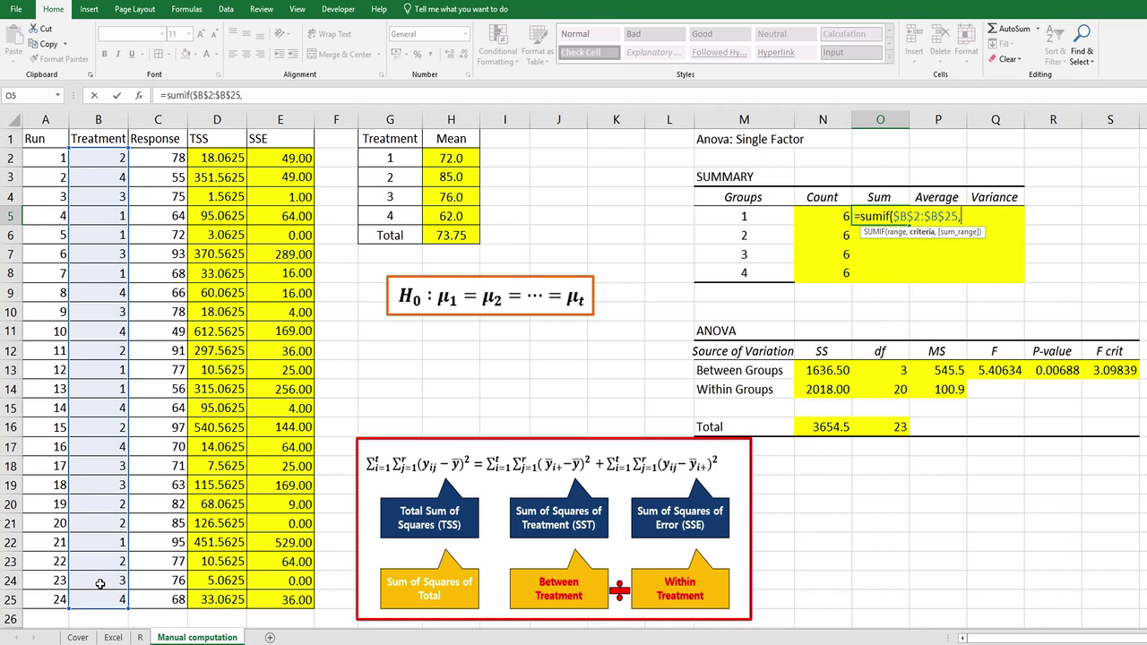
click(724, 214)
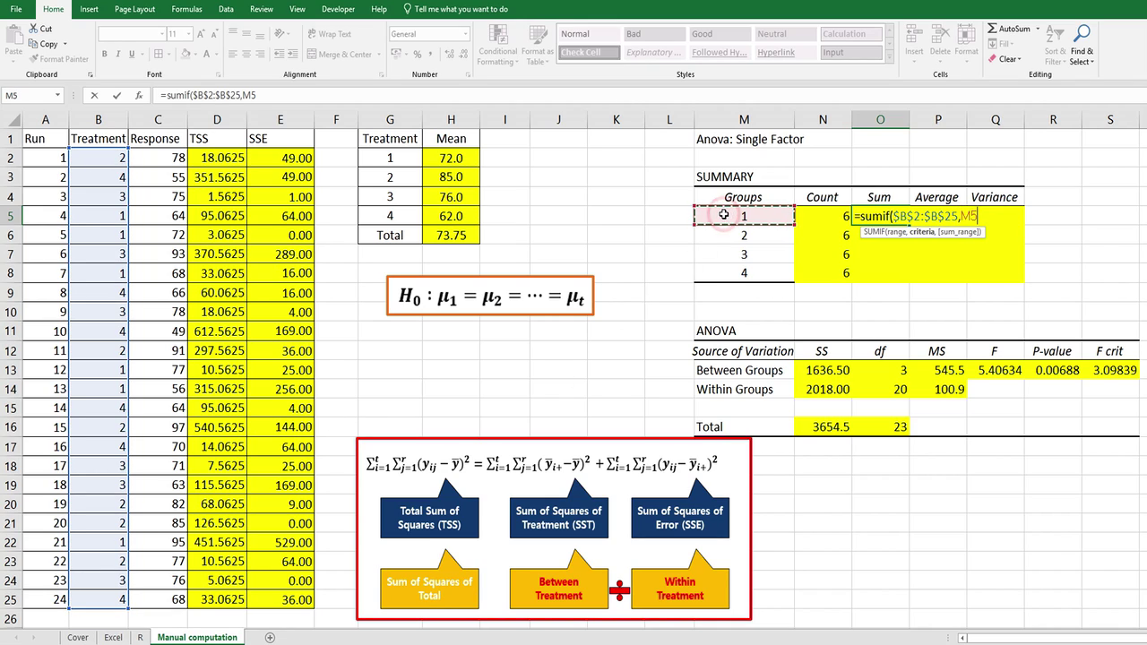
text(,)
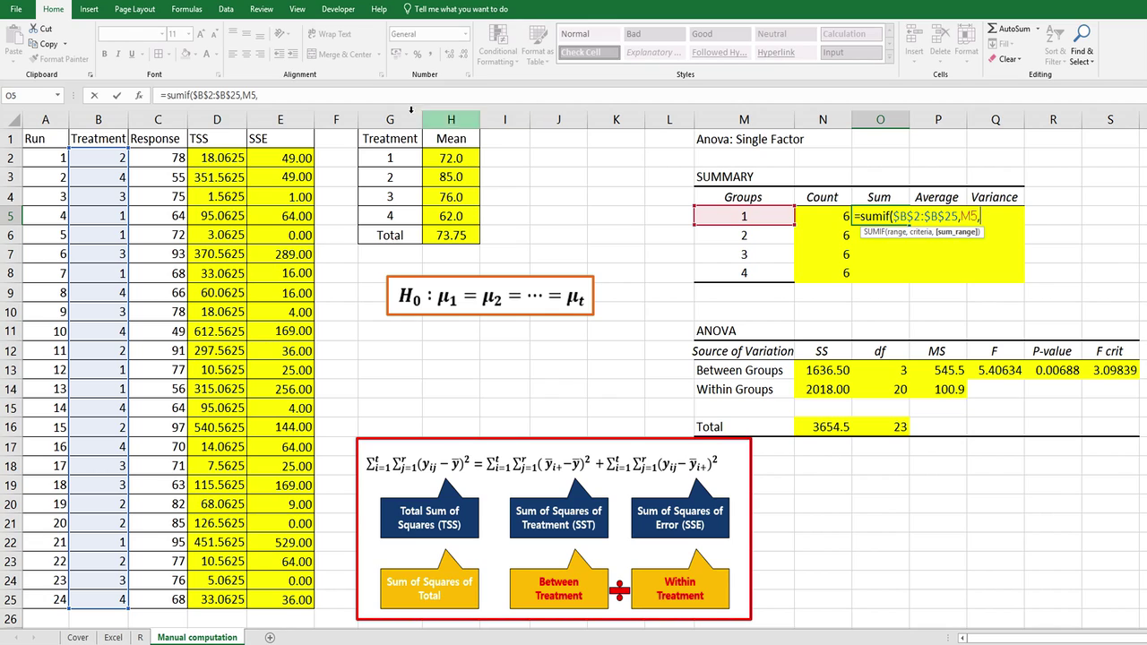
click(168, 158)
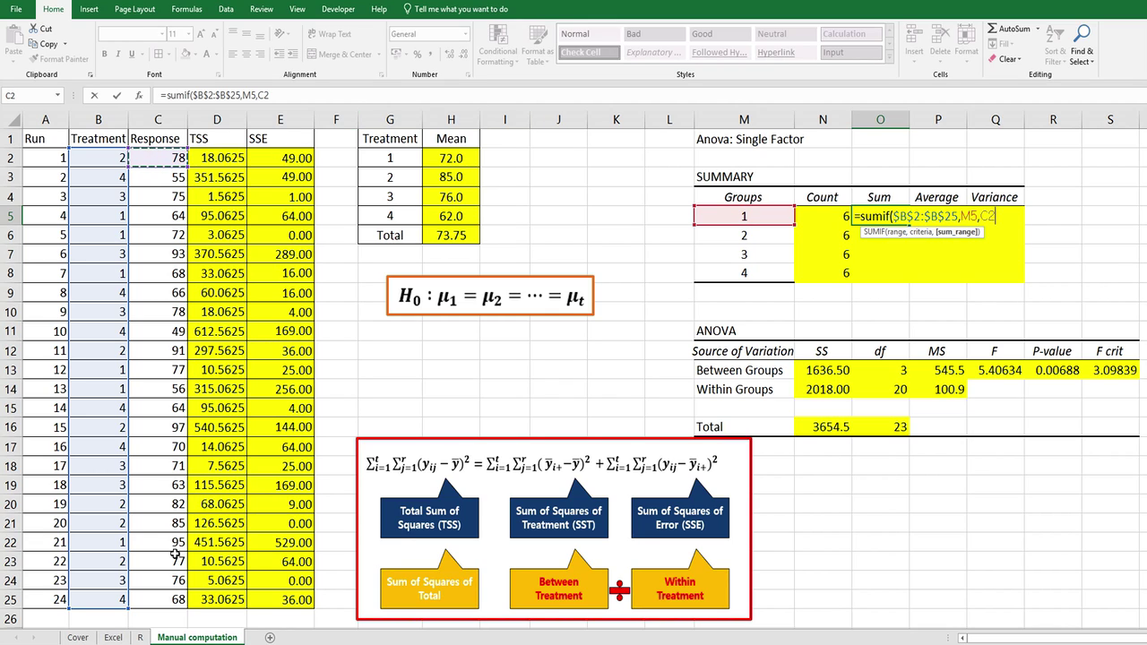
shift+click(176, 596)
key(F4)
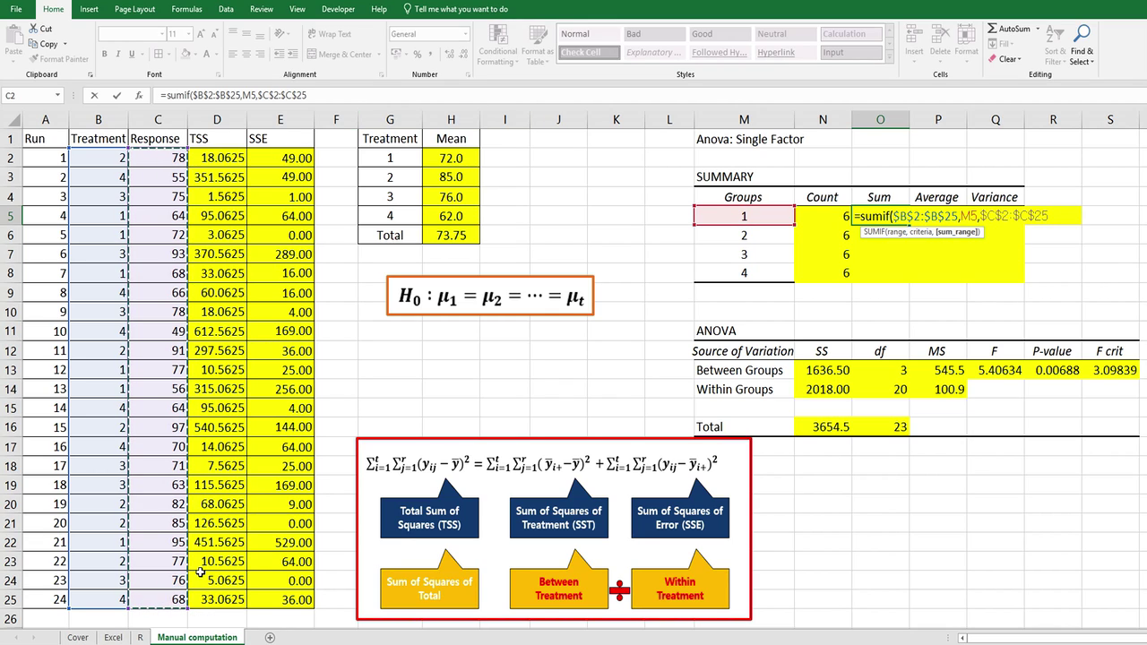
key(Return)
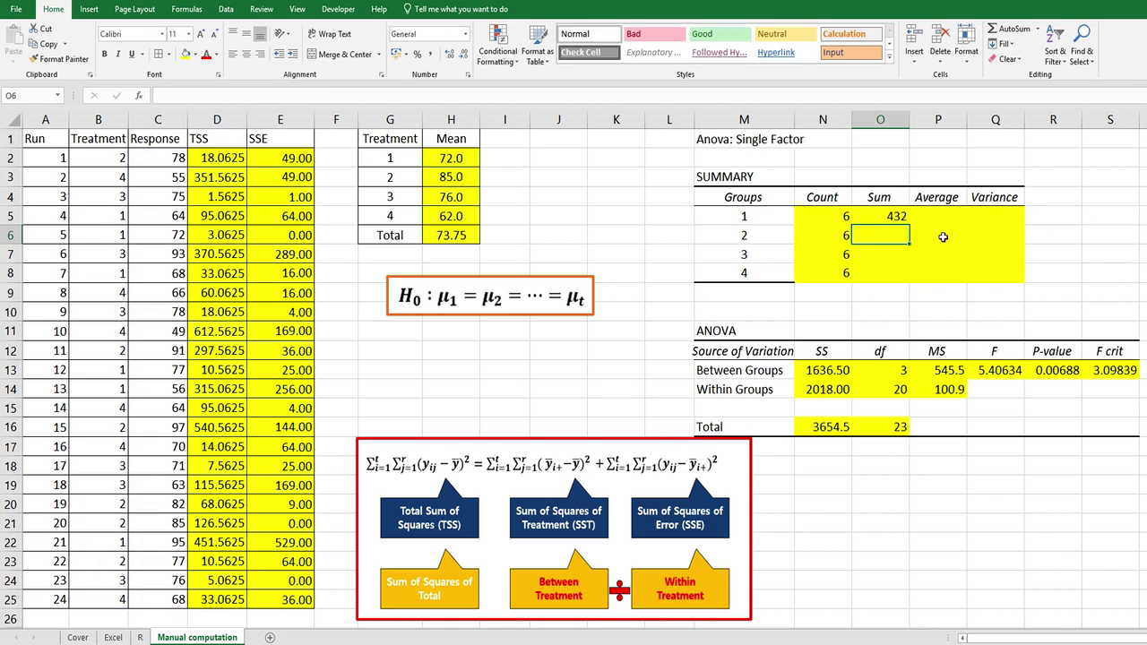
Fill the sum formula down to O8, giving 510, 456 and 372.
click(899, 218)
drag(908, 226, 913, 281)
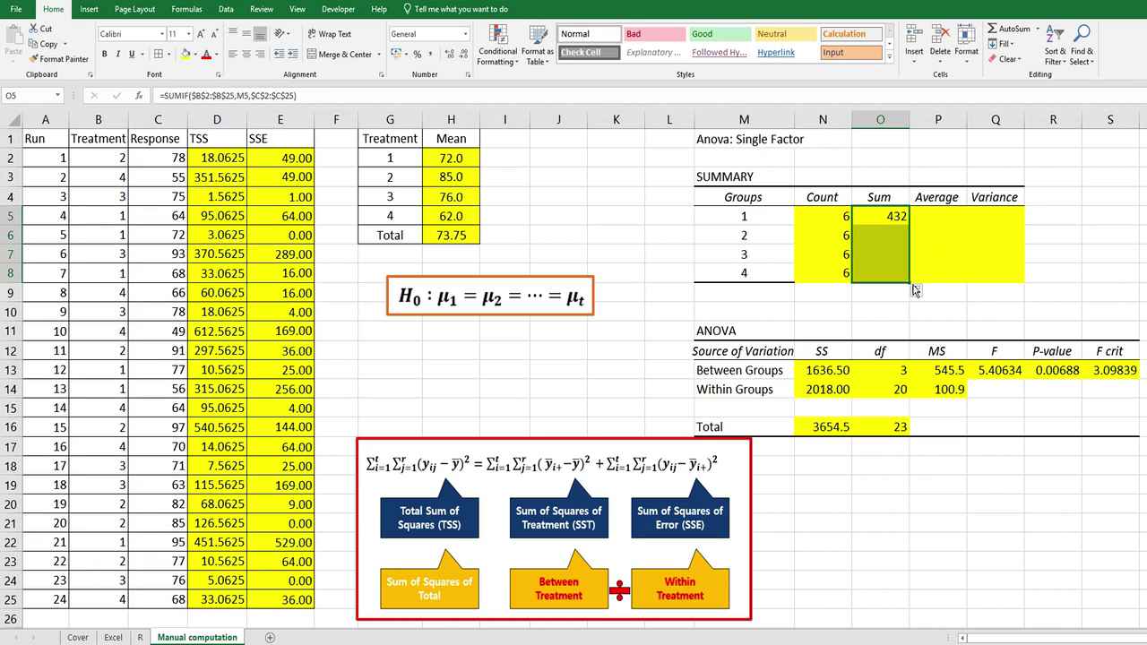
click(938, 217)
Enter =O5/N5 in P5 and fill down to P8 for averages 72, 85, 76, 62.
text(=)
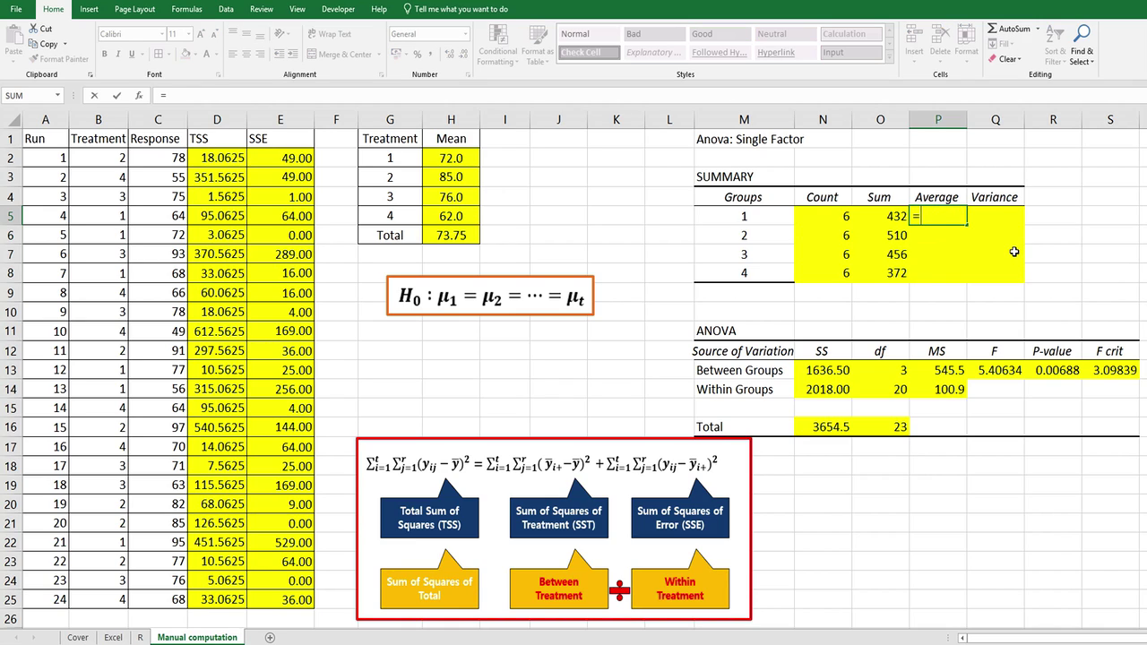
key(Left)
text(/)
key(Left)
key(Left)
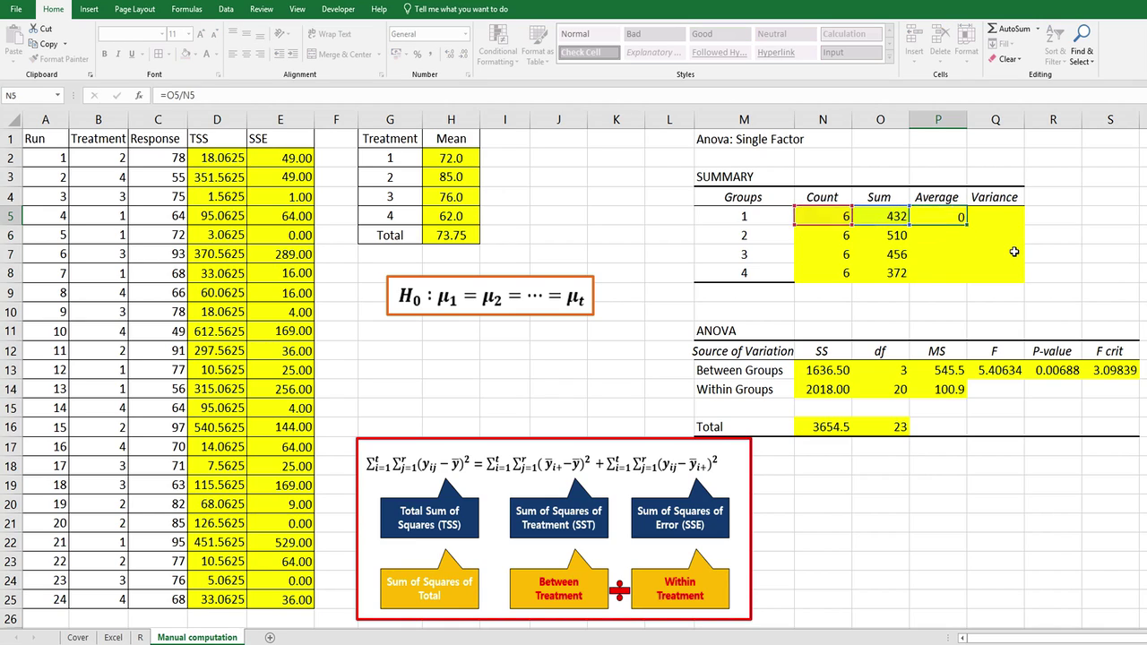
key(ctrl+Return)
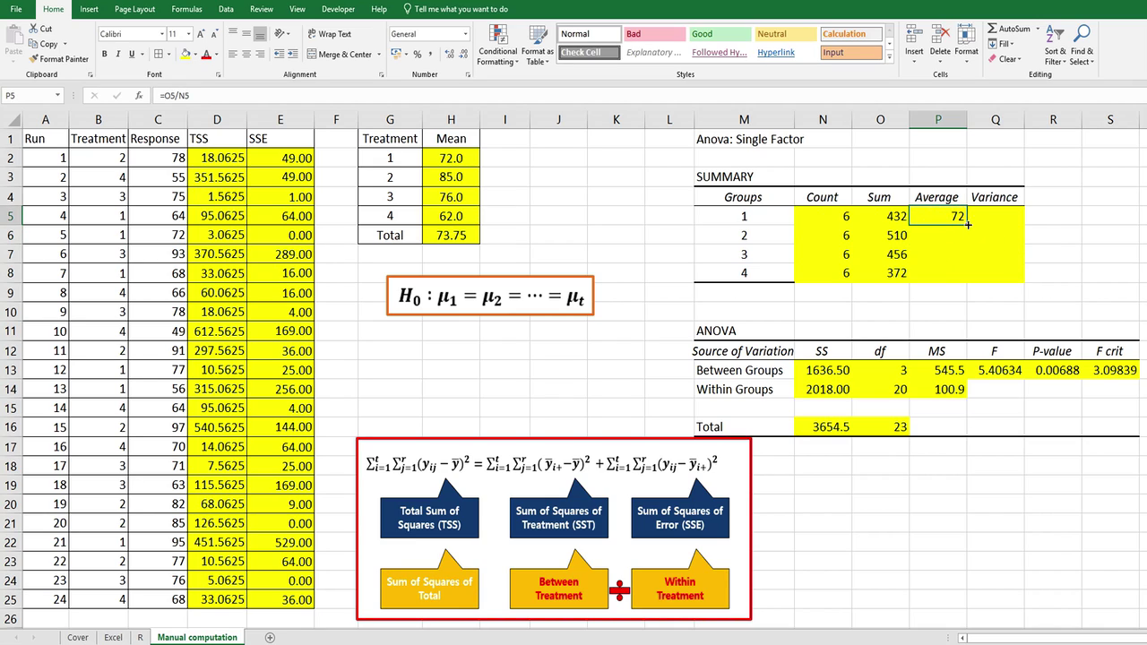
double_click(964, 224)
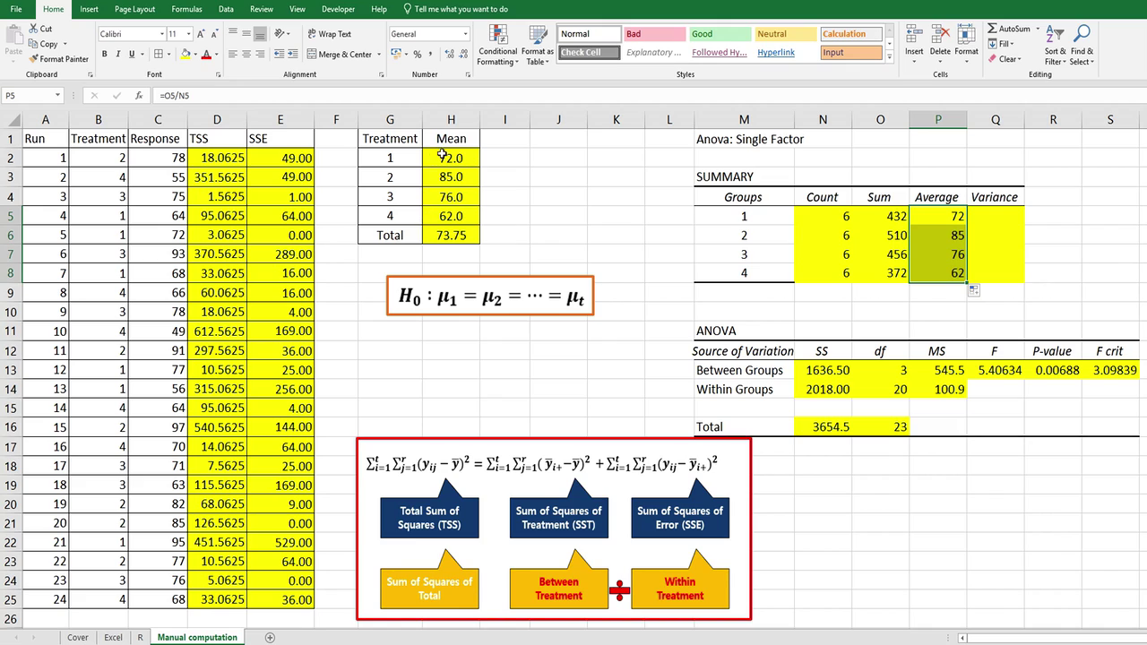
click(981, 217)
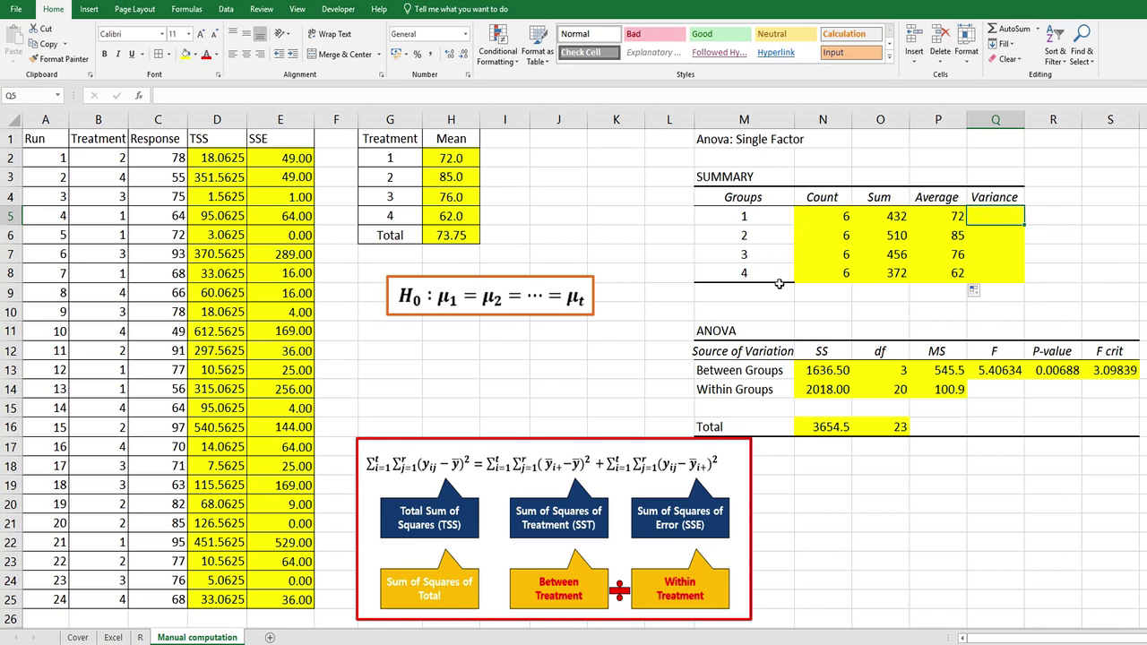
Array-enter =DEVSQ(IF(M5=$B$2:$B$25,$C$2:$C$25))/(N5-1) in Q5 and fill down to Q8.
text(=)
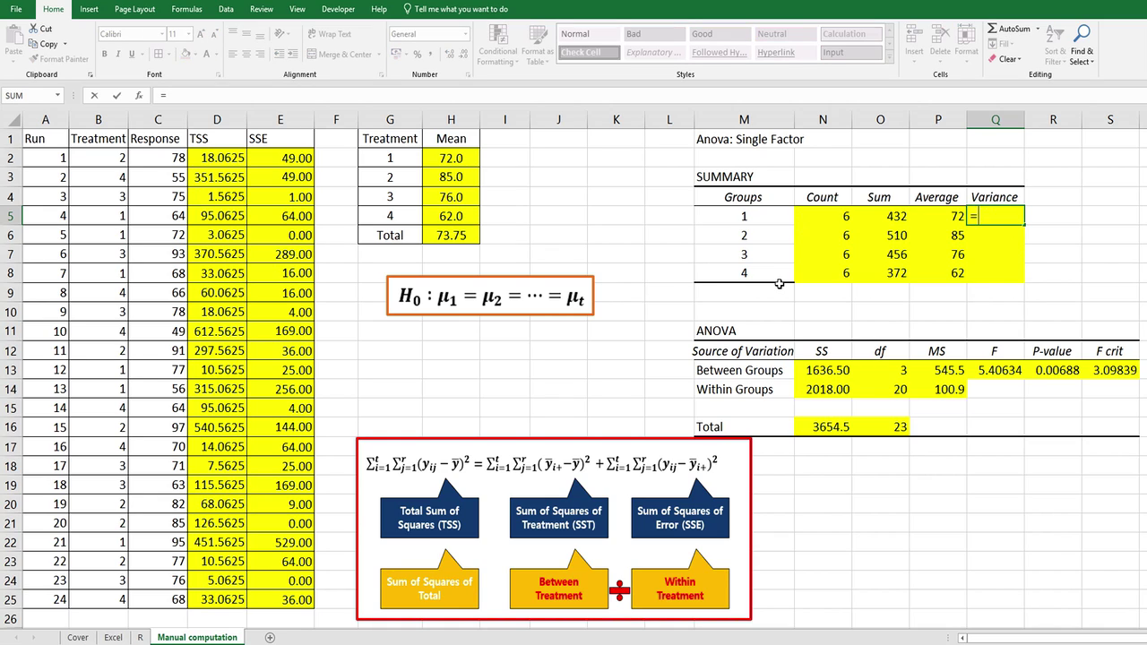
text(devsq)
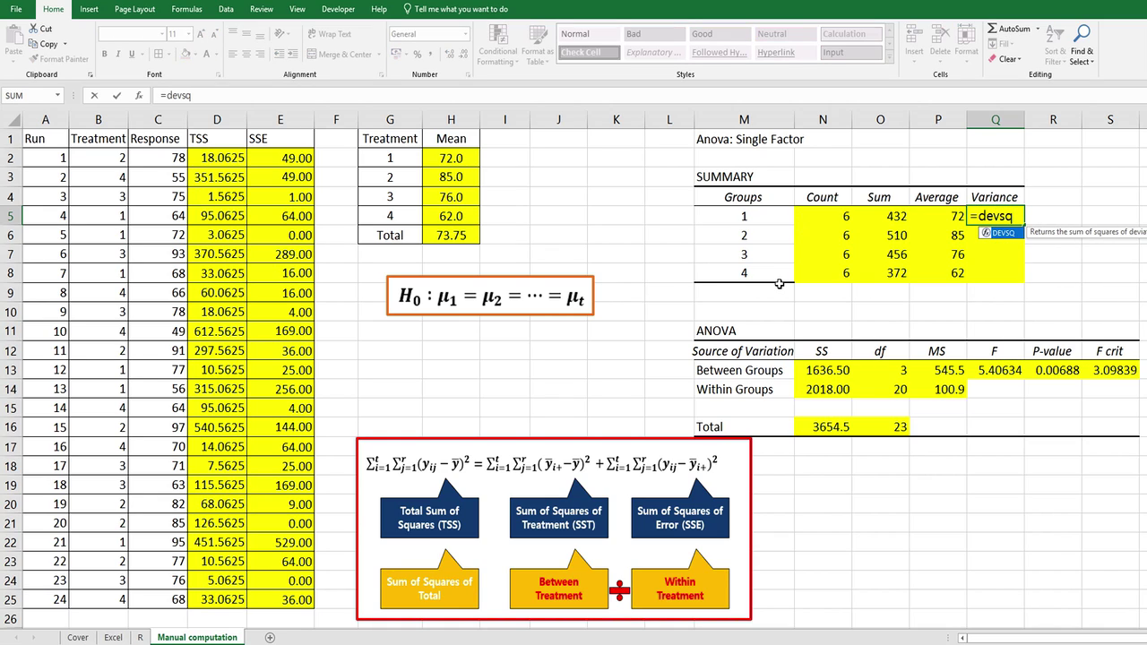
text((if()
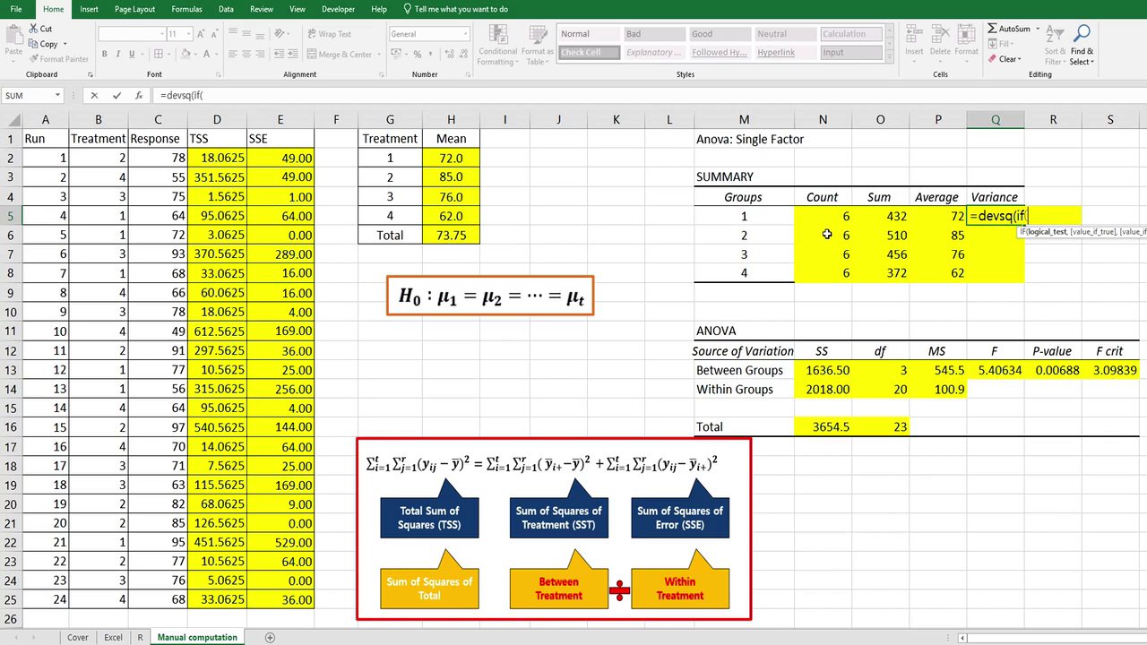
click(771, 216)
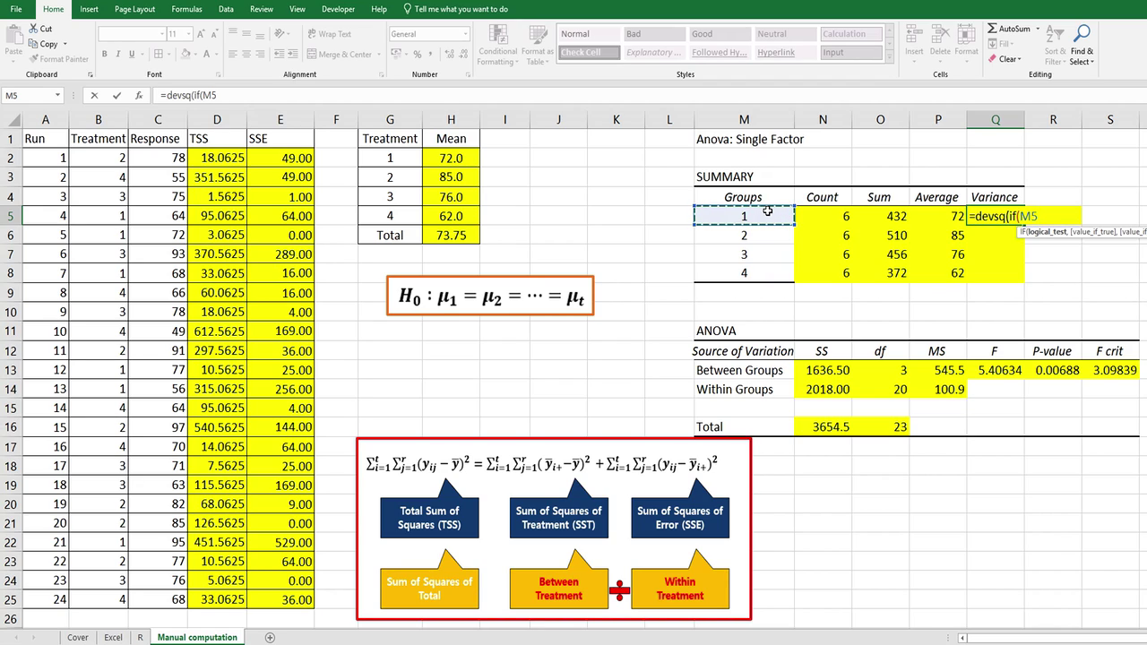
text(=)
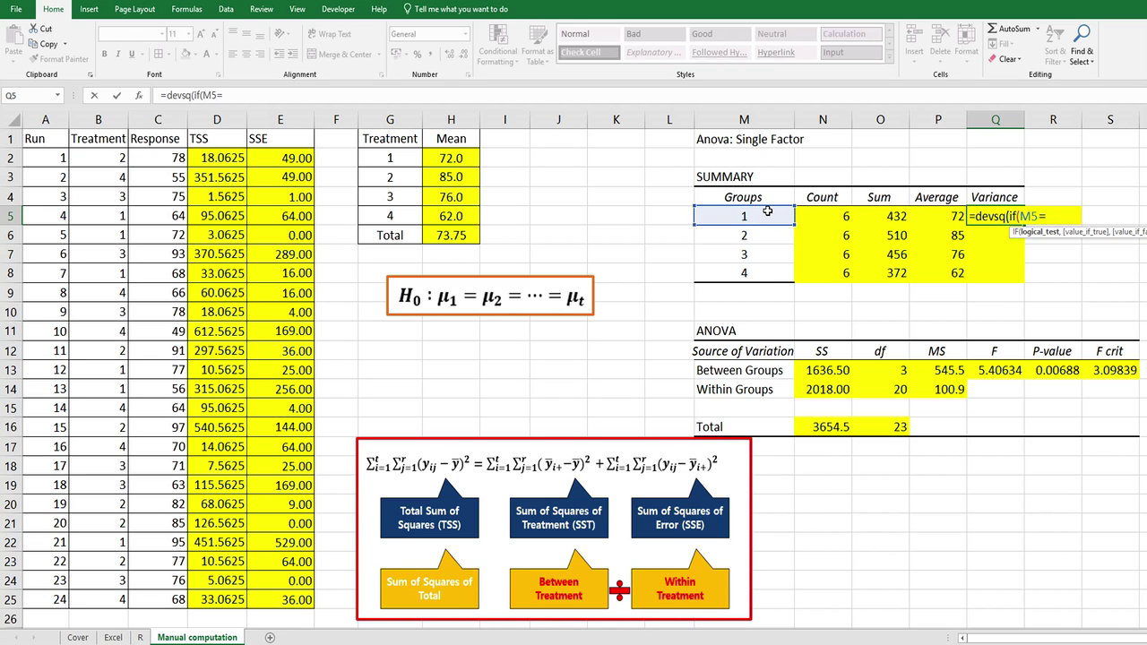
drag(105, 154, 96, 604)
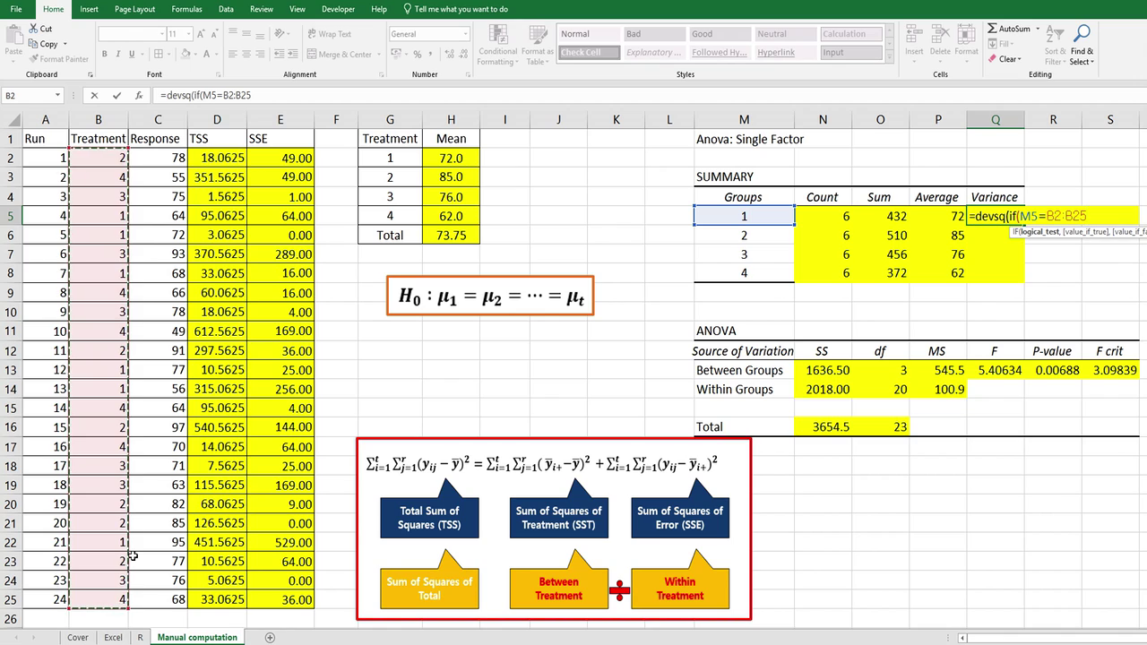
key(F4)
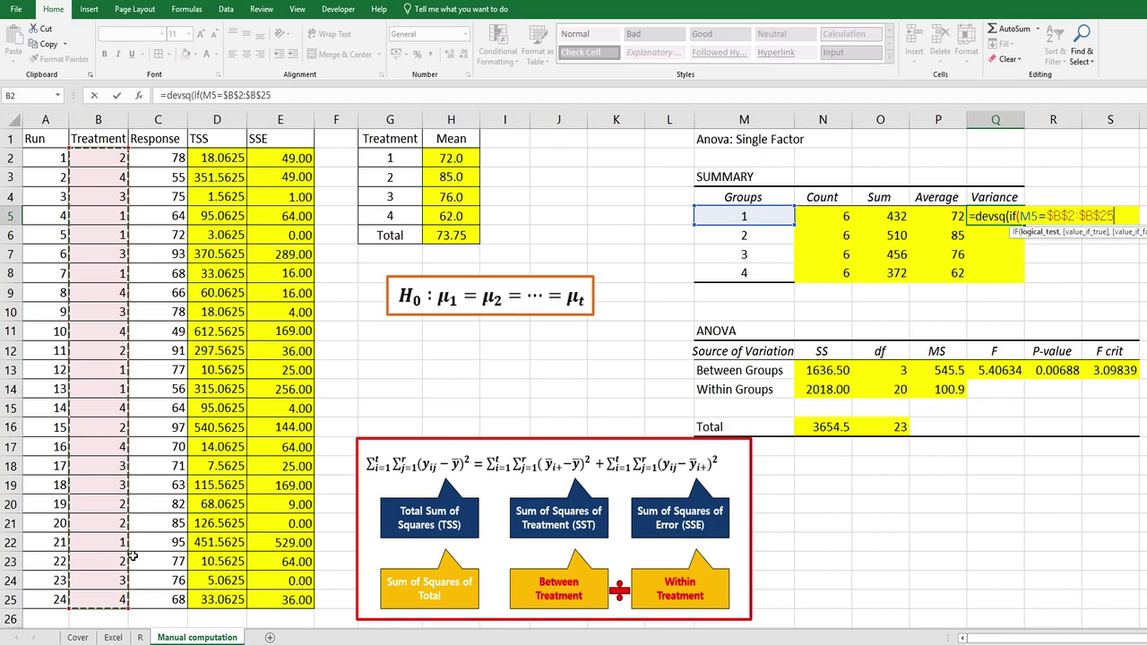
text(,)
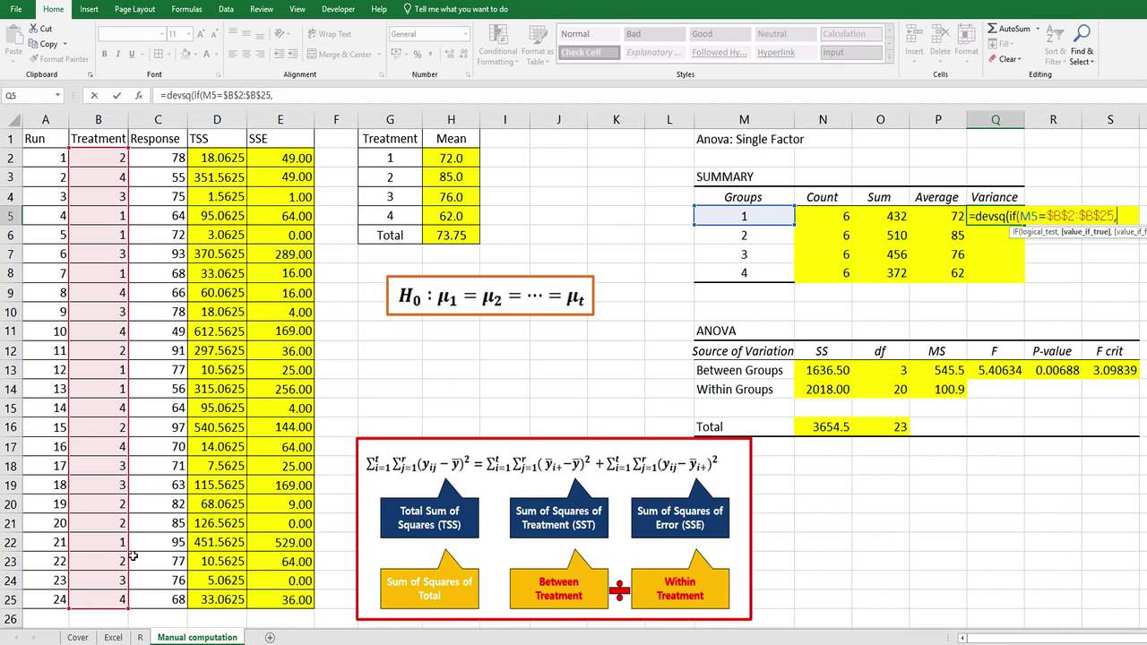
drag(154, 158, 157, 599)
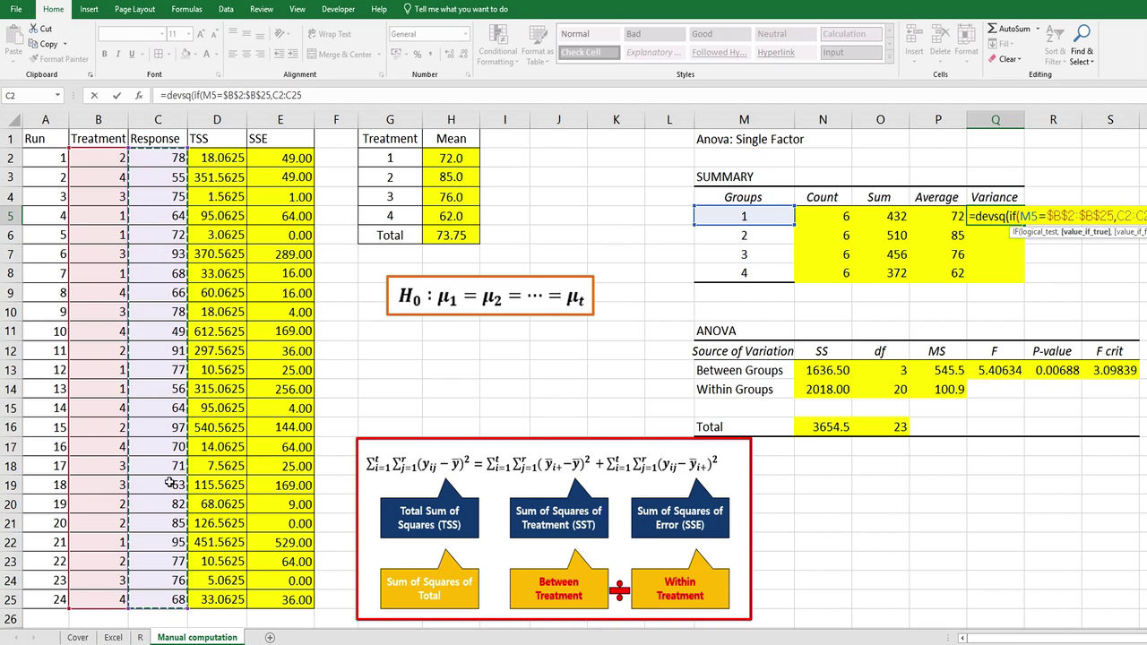
key(F4)
text())
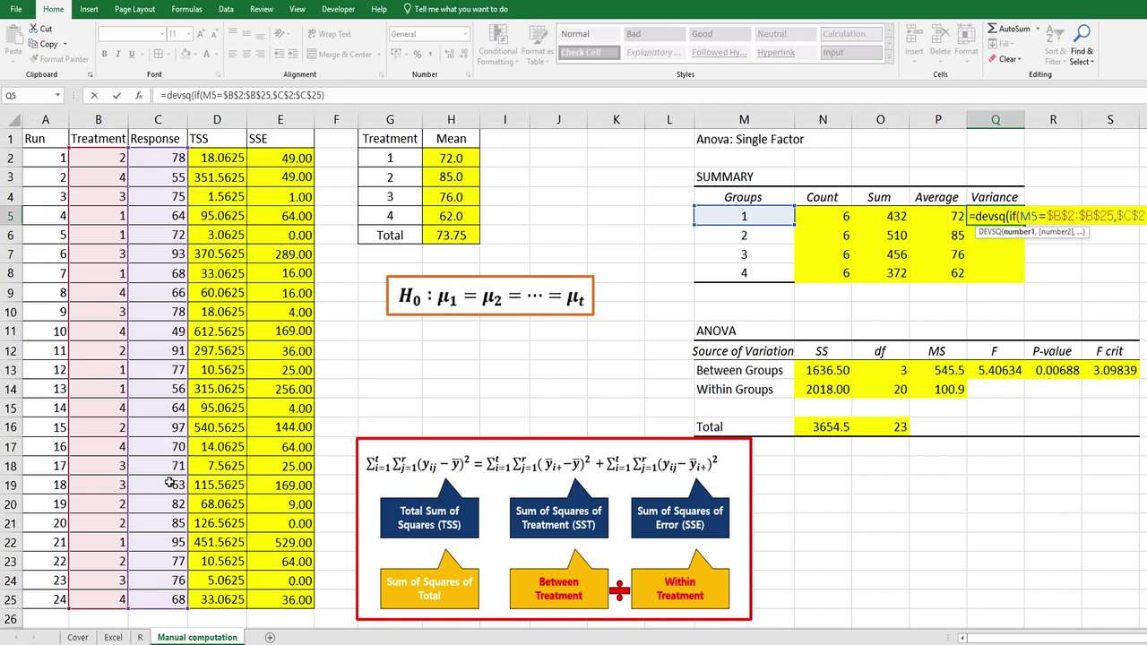
text()/()
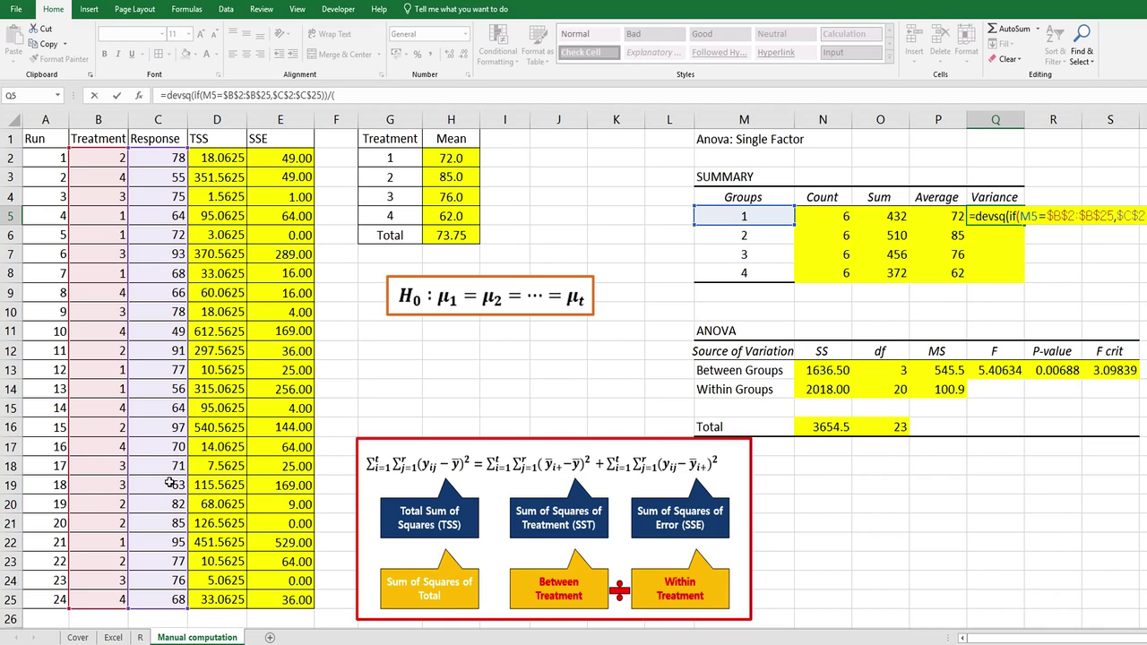
click(817, 221)
text(-1)
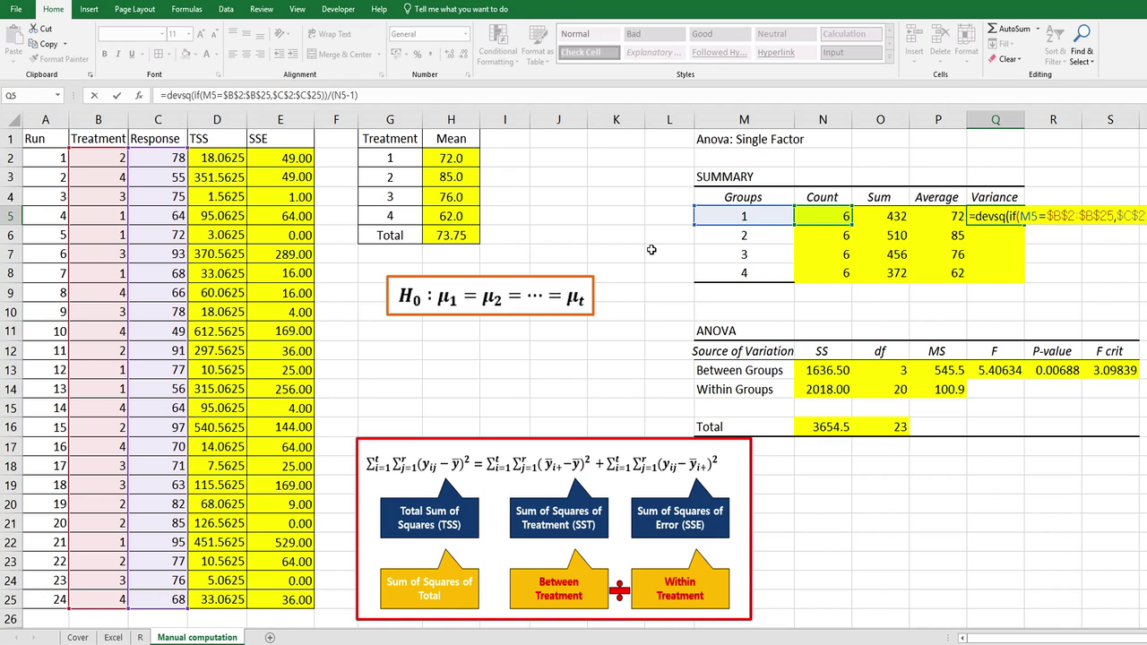
key(ctrl+shift+Return)
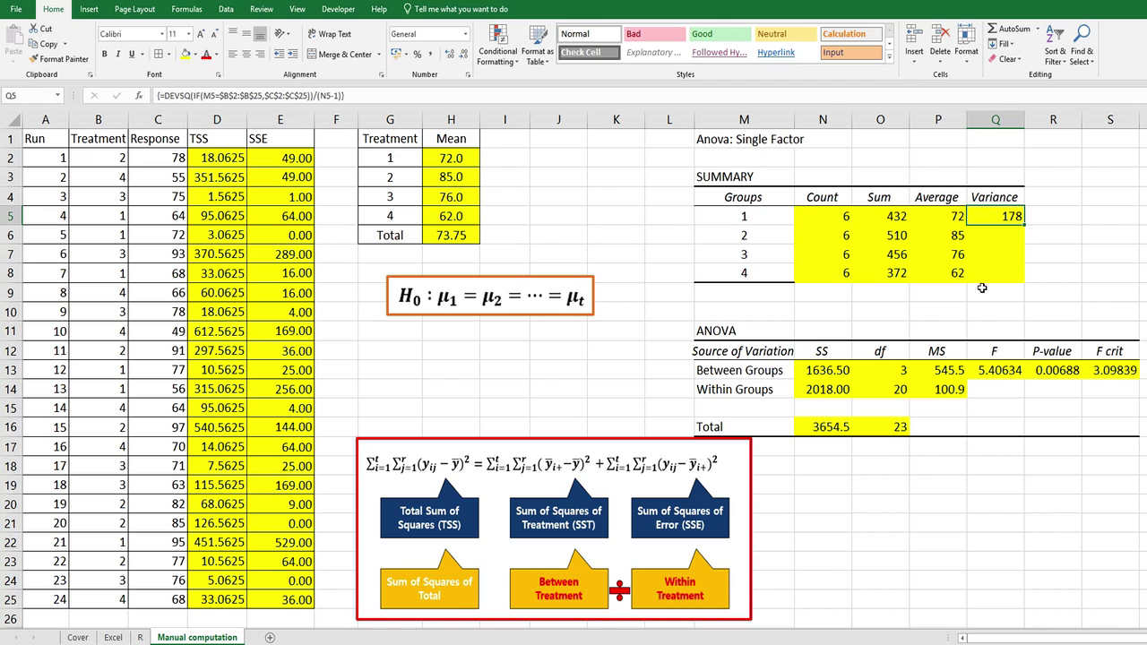
drag(1019, 219, 1022, 283)
click(981, 307)
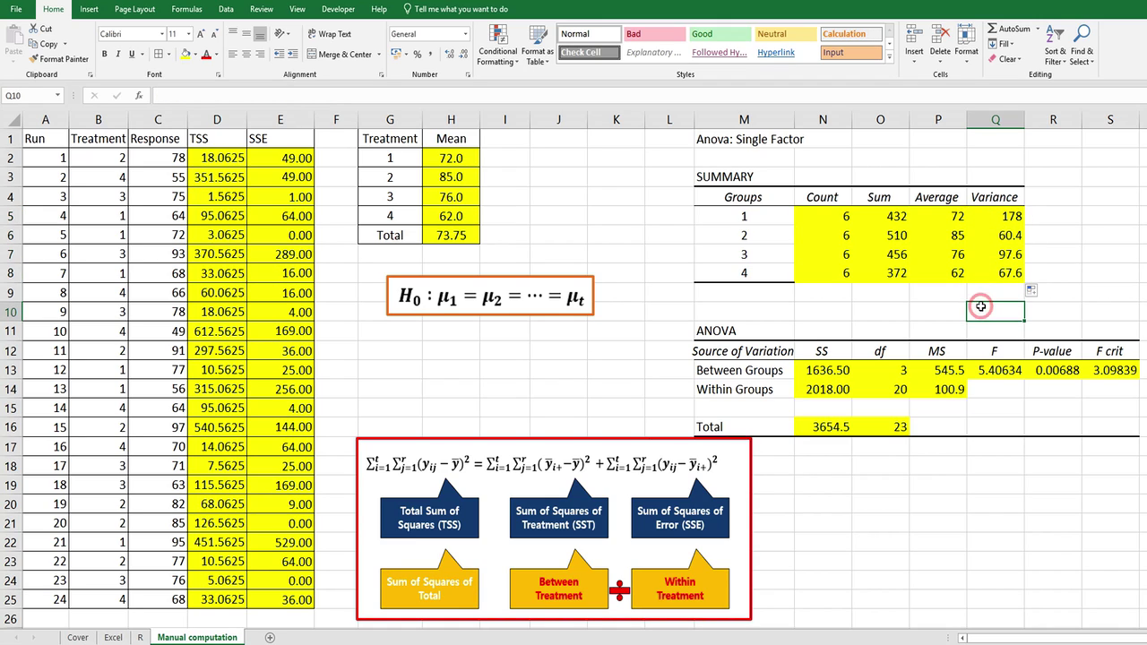